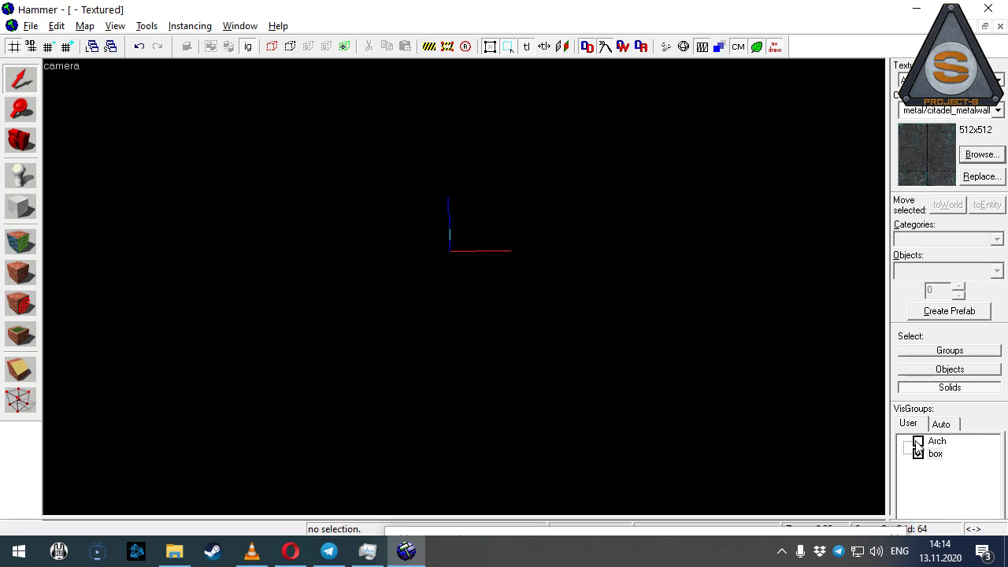
- Show the Arch visgroup and select the right arch as a whole group
left_click(251, 47)
left_click(918, 441)
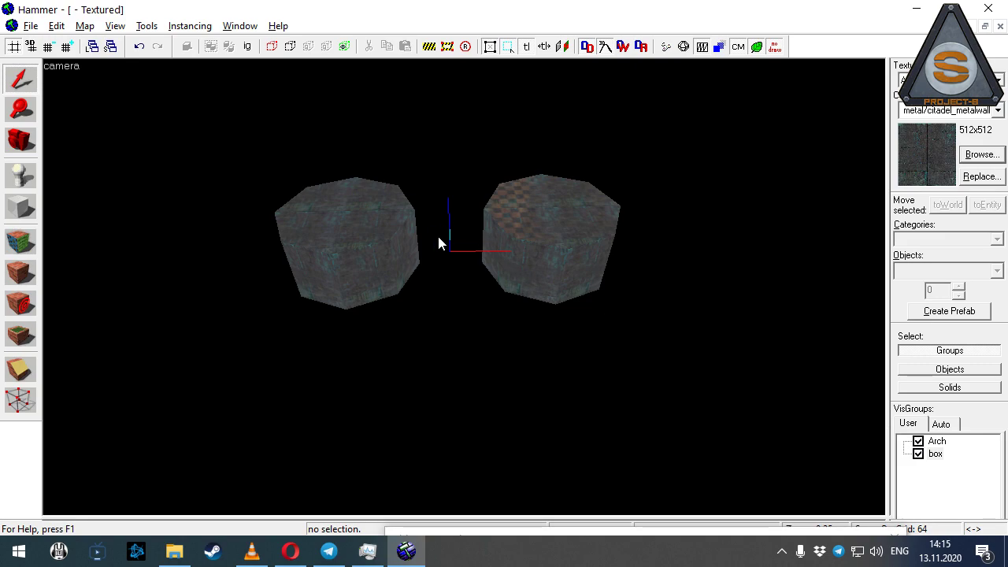
left_click(387, 228)
left_click(531, 232)
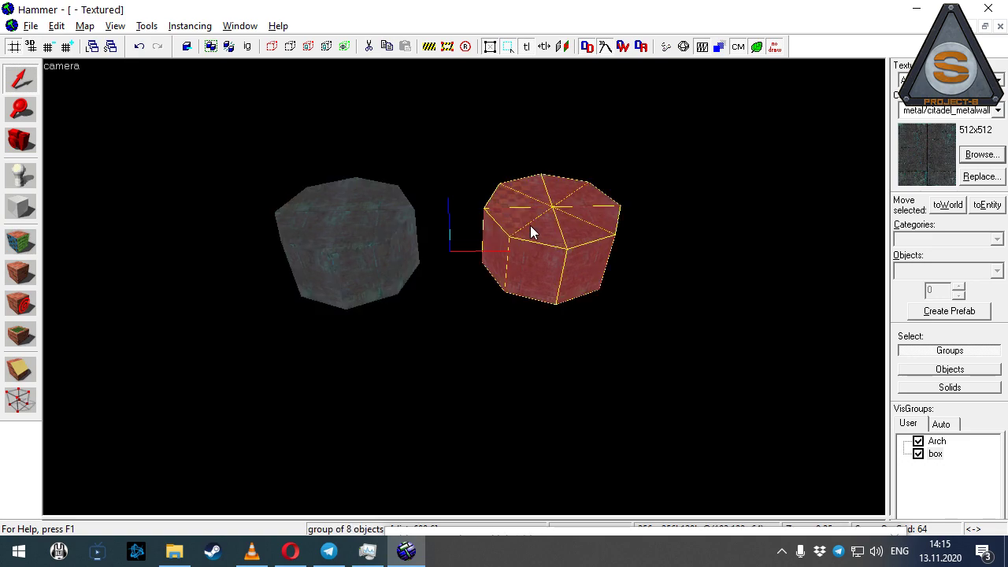
key("Escape")
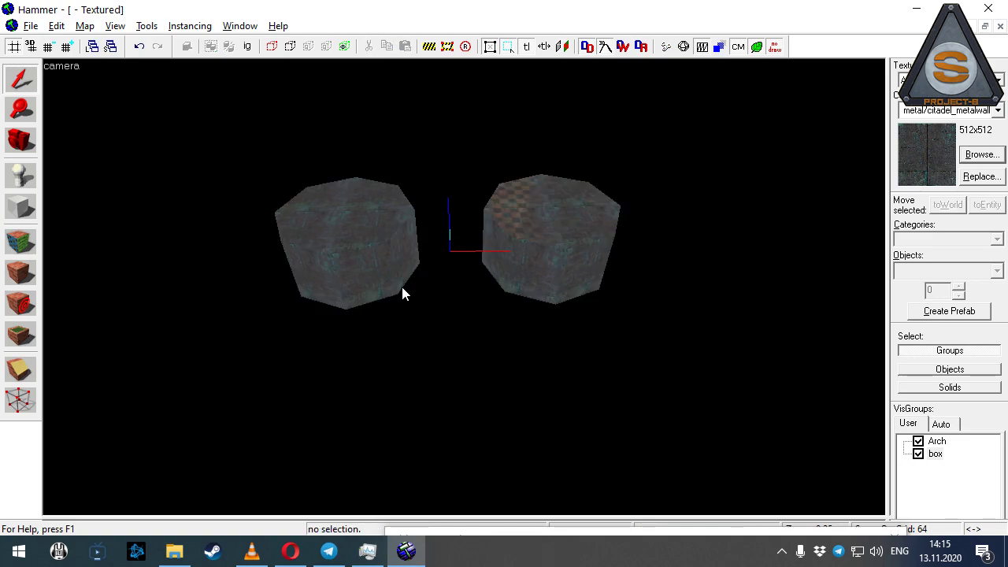
- Switch to picking individual solids, then delete and restore one right-arch segment
left_click(249, 47)
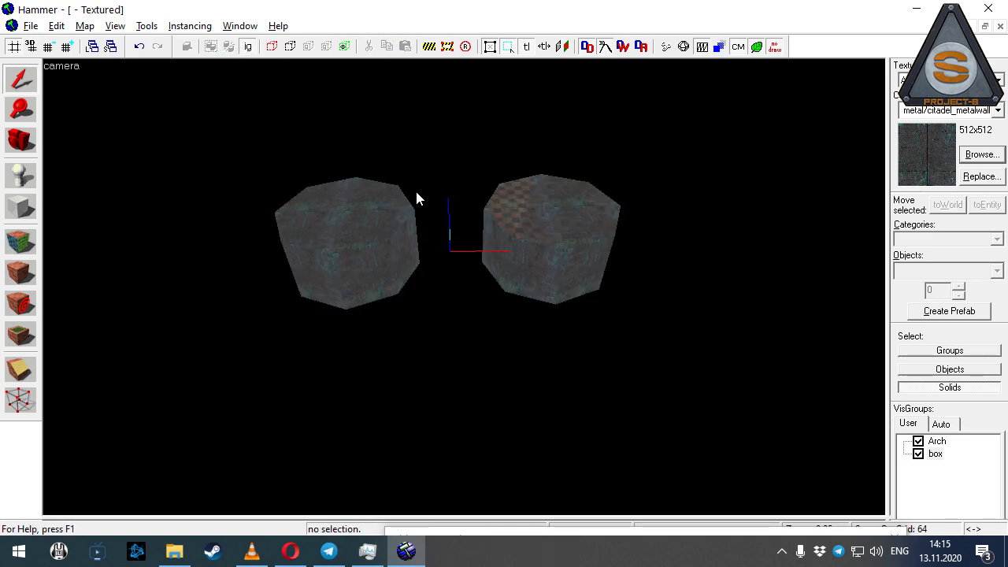
left_click(518, 239)
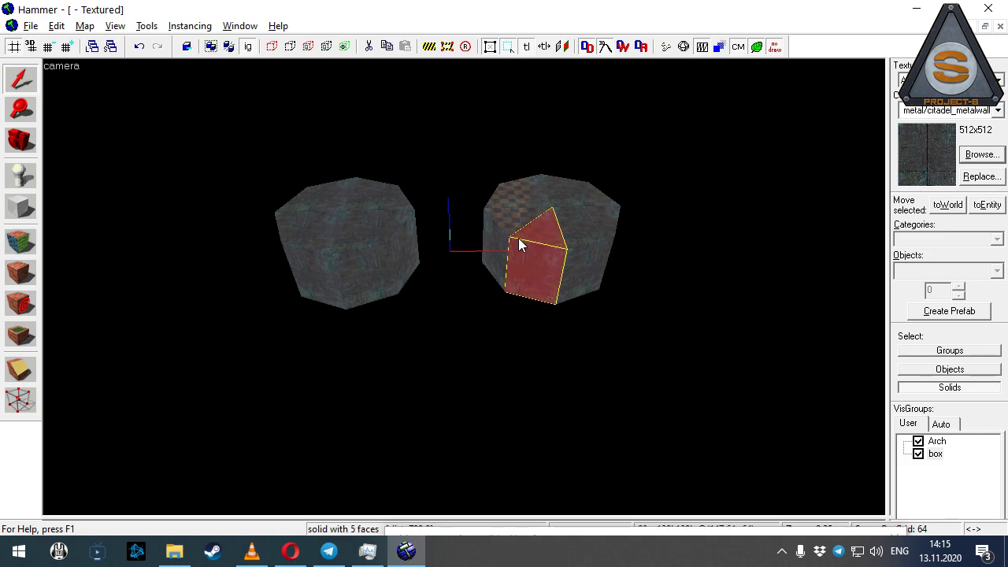
key("Delete")
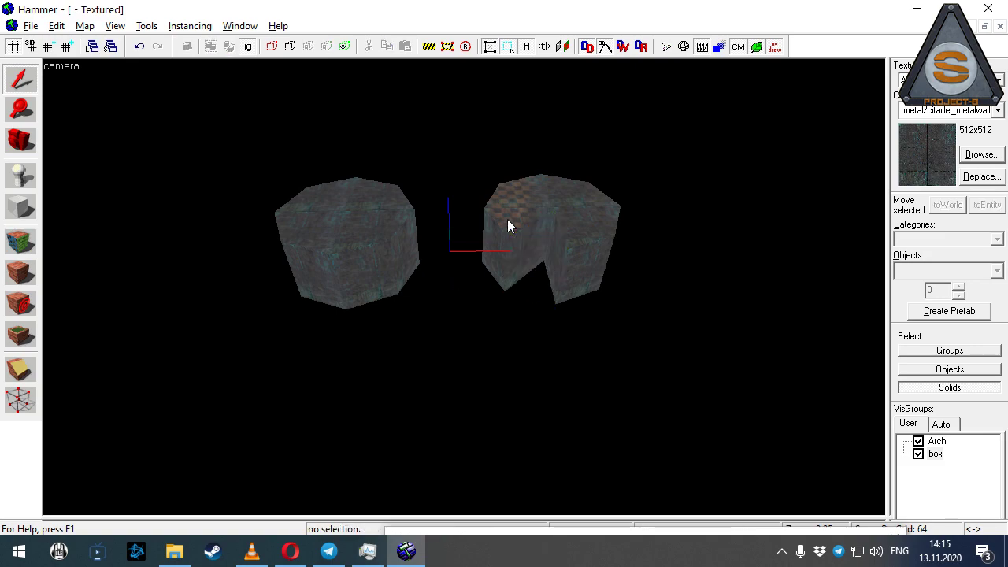
key("ctrl+z")
key("Escape")
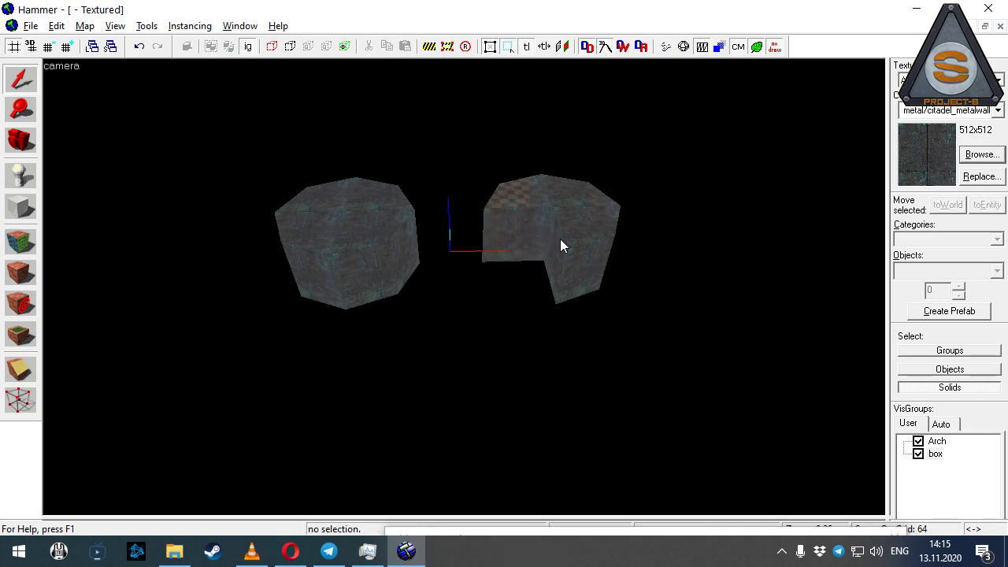
- Delete the lower-right arch segment, then select single arch pieces, ending on the left arch solid
left_click(561, 240)
key("Delete")
left_click(581, 239)
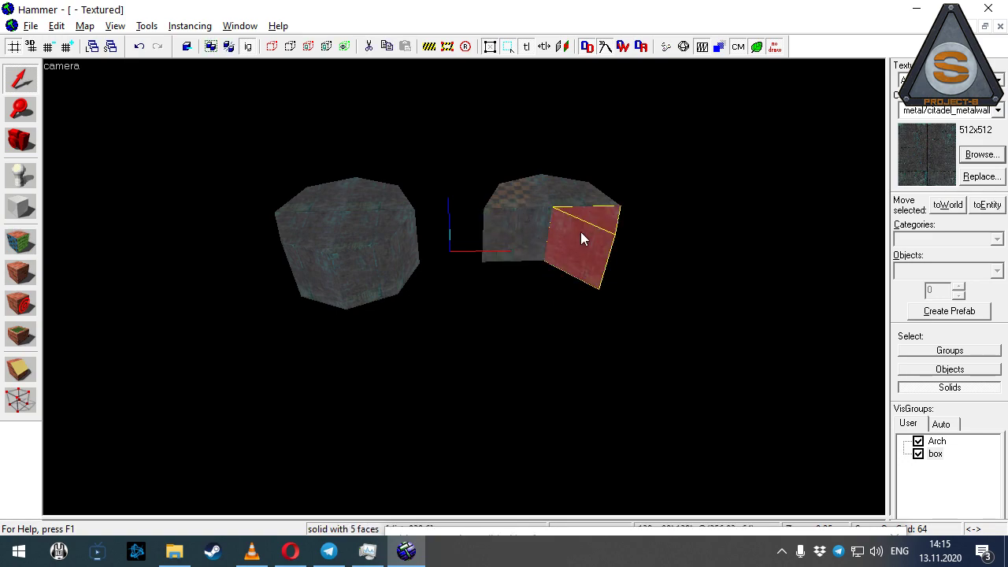
left_click(514, 230)
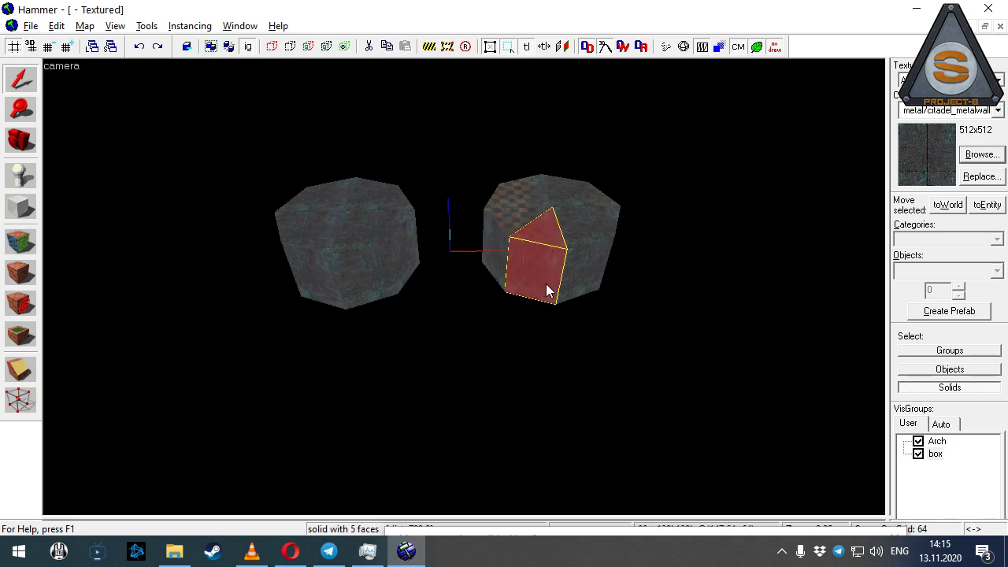
left_click(376, 252)
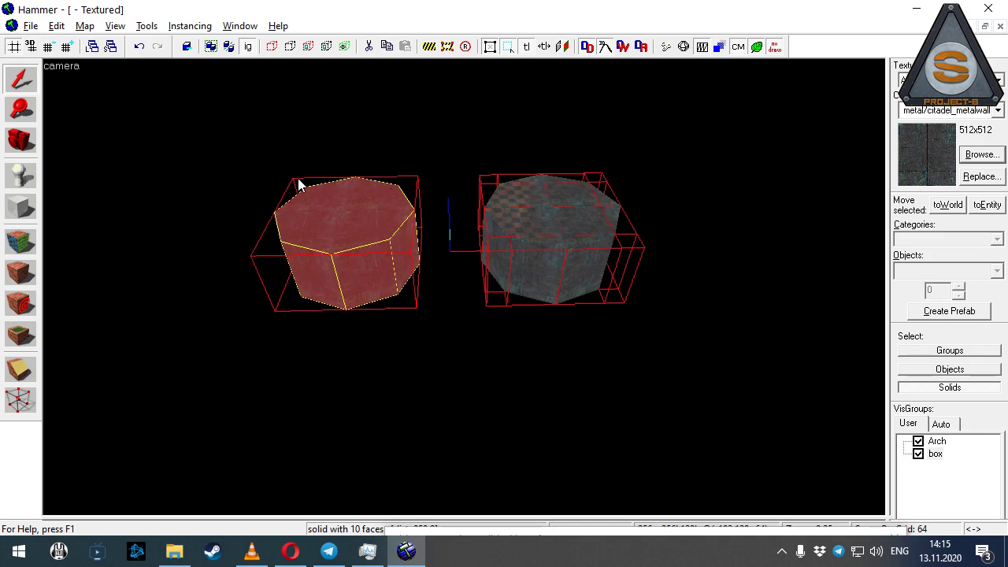
- Fly the camera down to the lower boxes and select the left long box
left_click(532, 212)
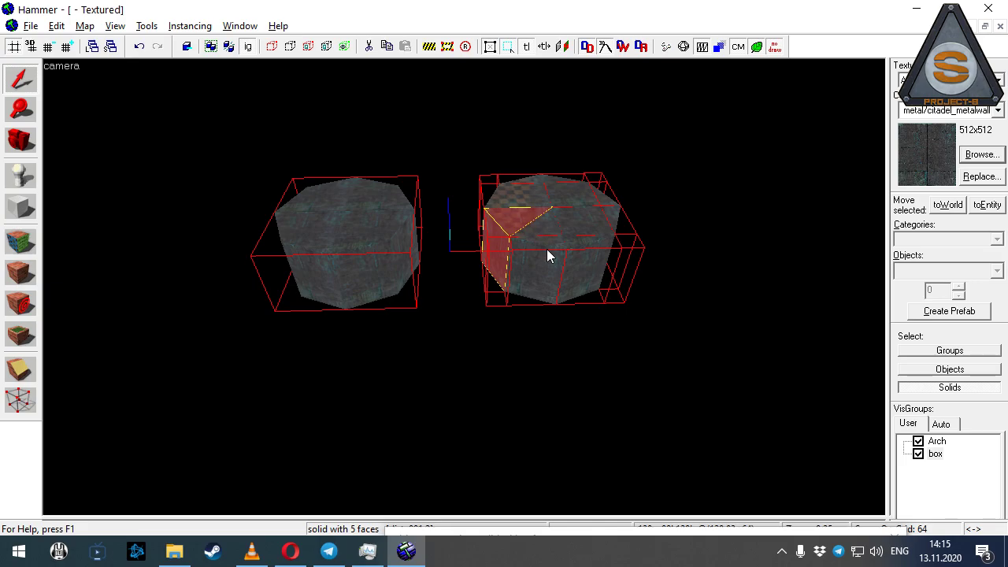
left_click(456, 215)
key("z")
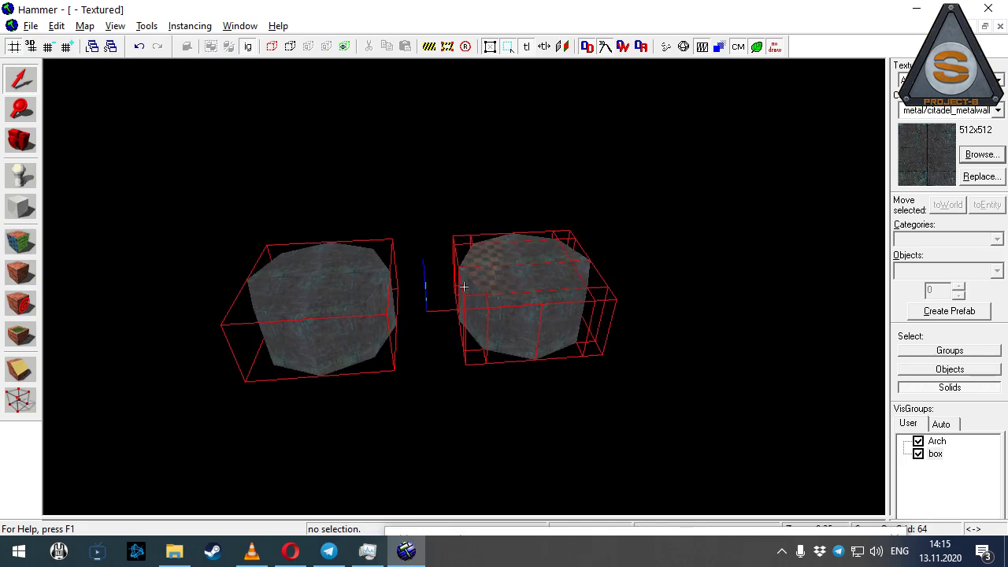
key("w")
key("s")
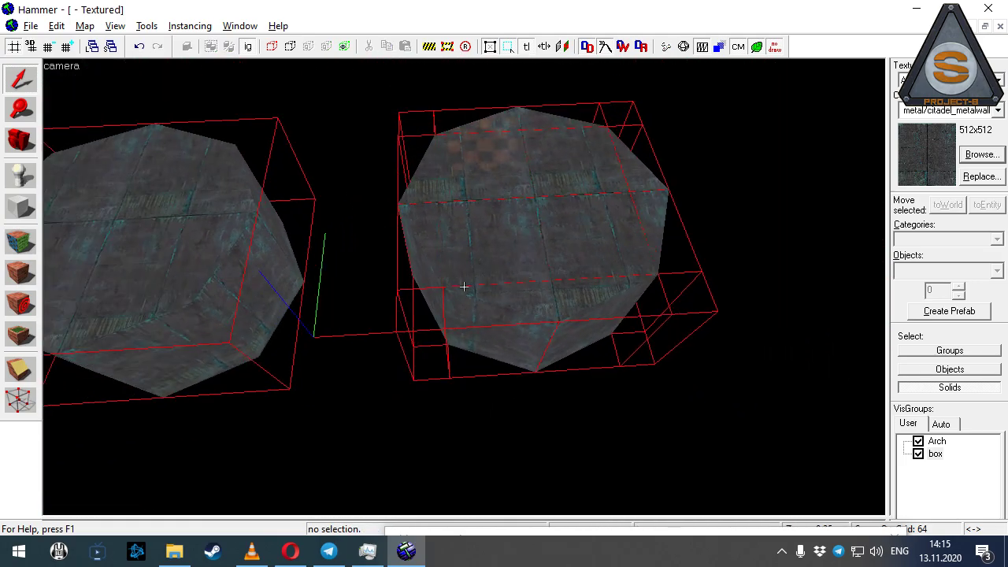
key("z")
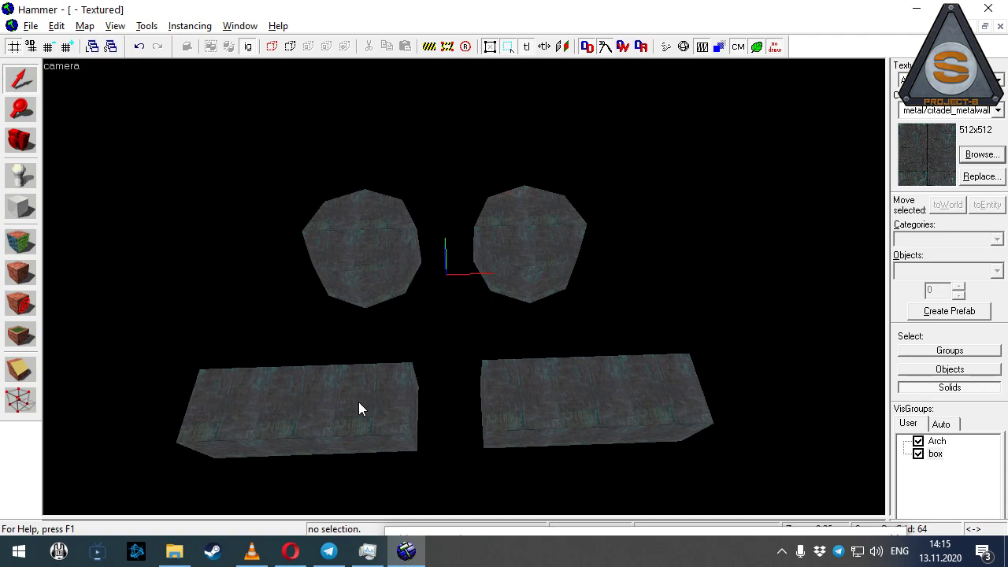
left_click(358, 407)
key("shift+z")
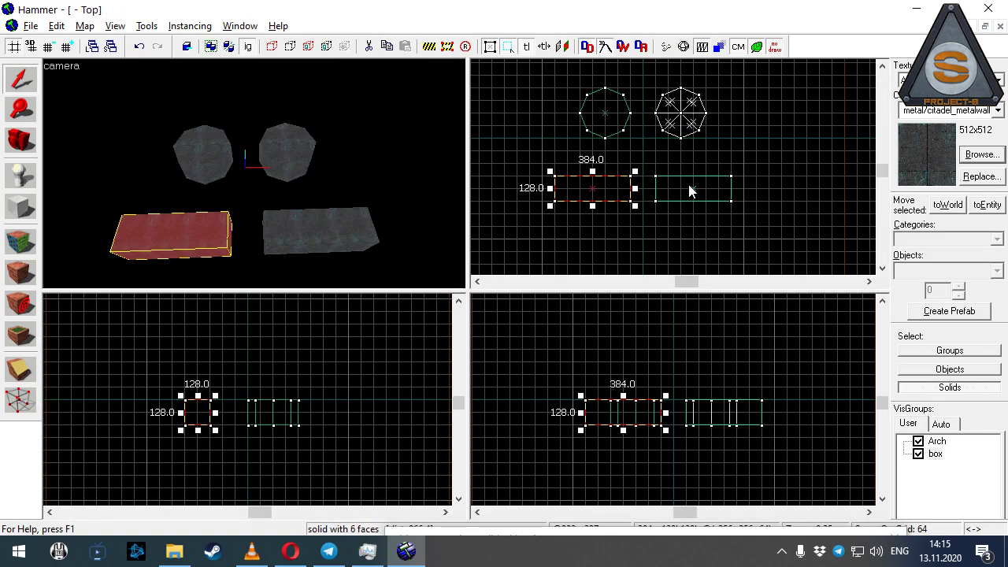
- Clip the left box in half down its middle in the Top view
scroll(594, 184, "up", 2)
key("shift+a")
left_click_drag(593, 182, 596, 228)
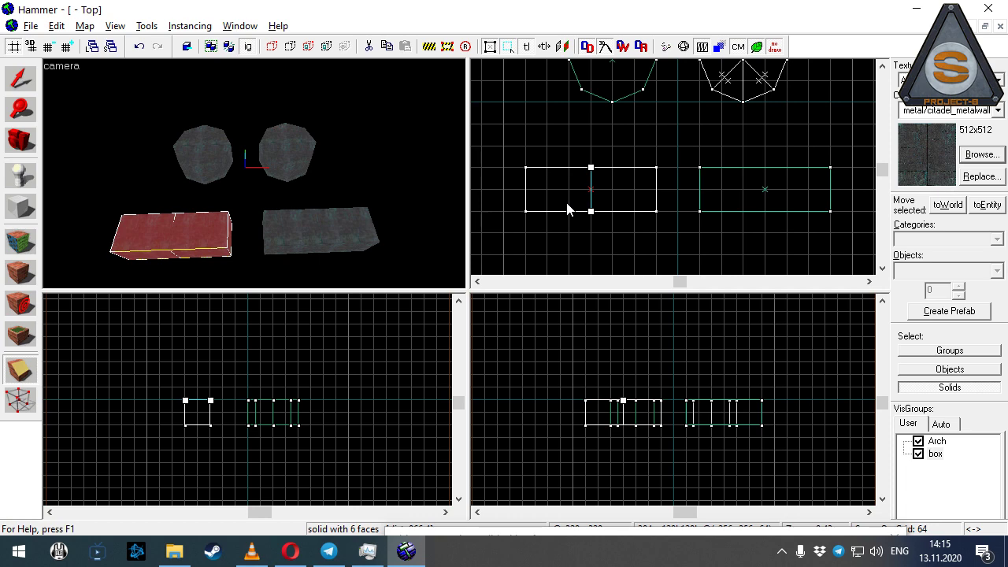
key("Return")
- Raise the halves' shared middle vertices one grid step, forming a chevron
key("shift+v")
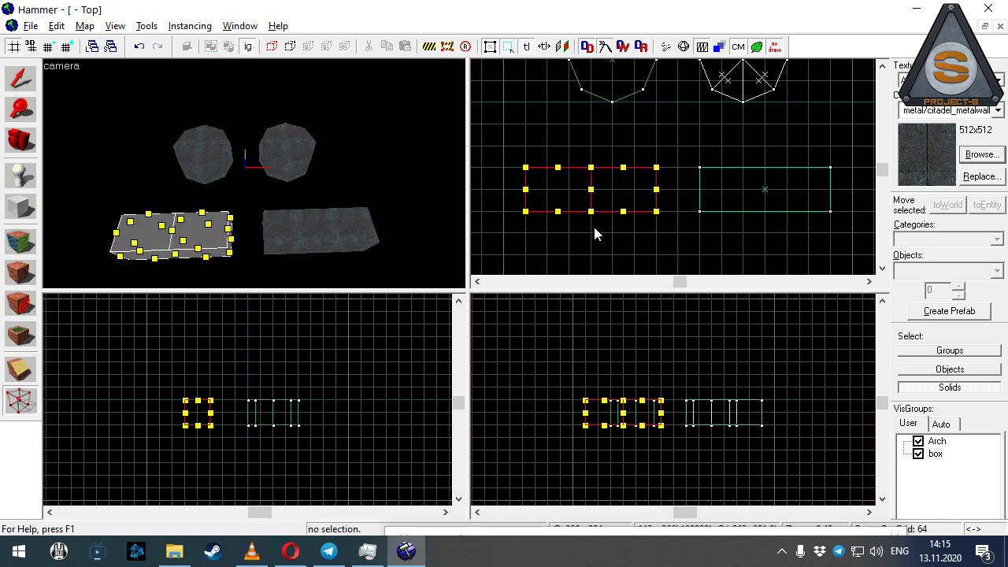
left_click(594, 209)
left_click(581, 168, "ctrl")
key("Up")
left_click(20, 79)
left_click(113, 212)
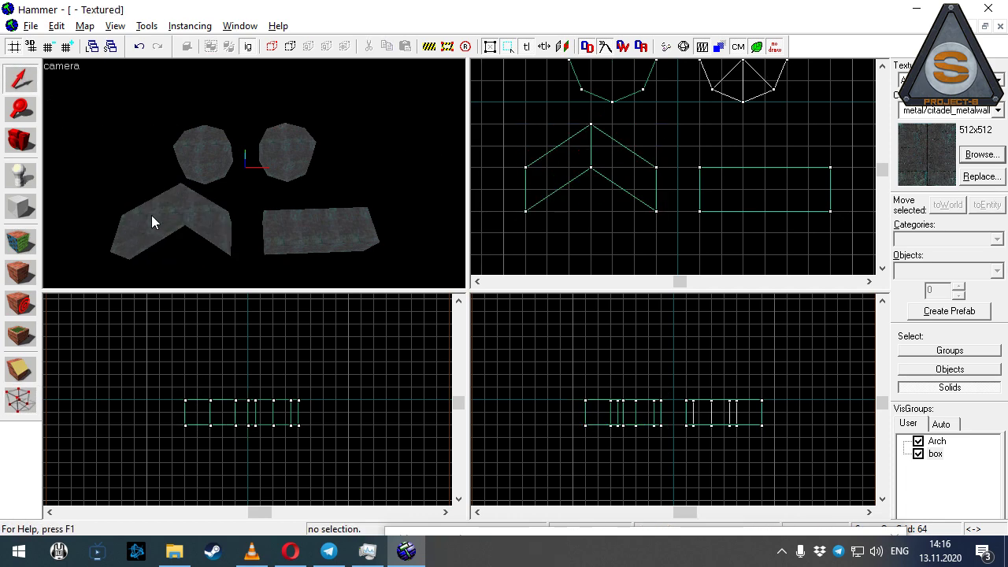
- Check the left chevron by selecting each of its two halves in turn
left_click(152, 222)
left_click(216, 226)
key("Left")
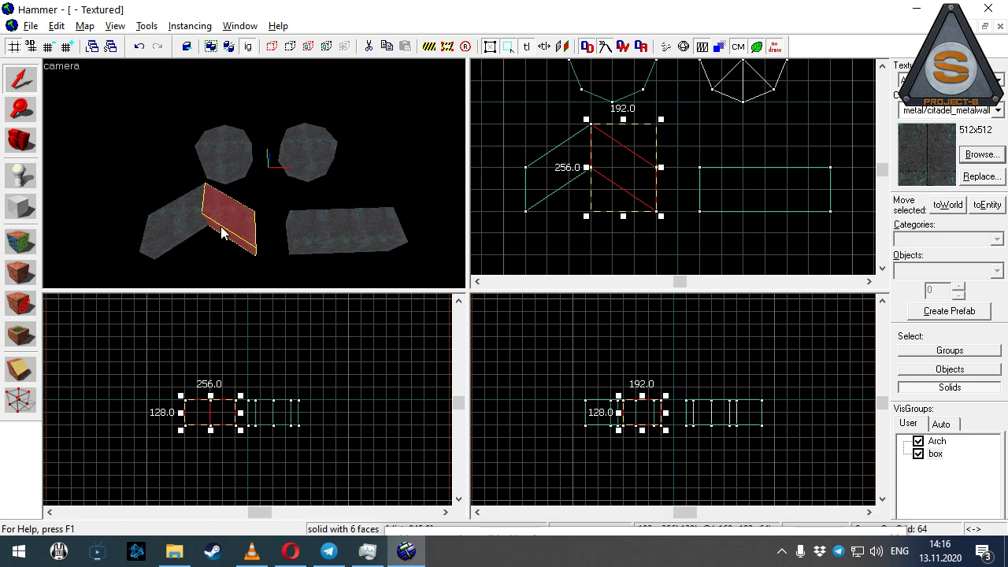
left_click(159, 201)
left_click(215, 210)
- Split the right long box's face between its two edge midpoints with Ctrl+F
left_click(341, 236)
key("shift+v")
key("ctrl+shift+e")
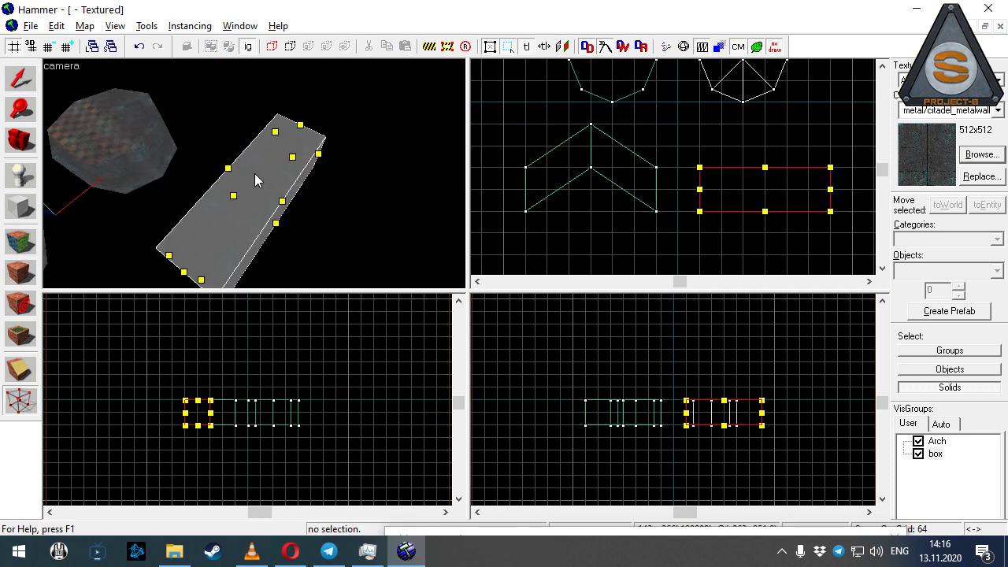
key("shift+z")
key("z")
key("z")
left_click(571, 191)
key("ctrl+f")
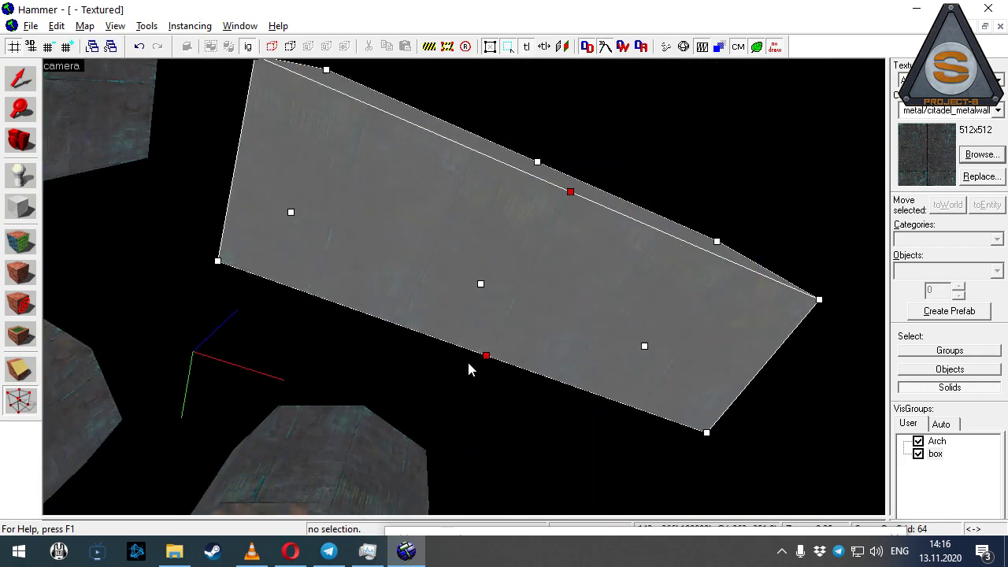
key("ctrl+f")
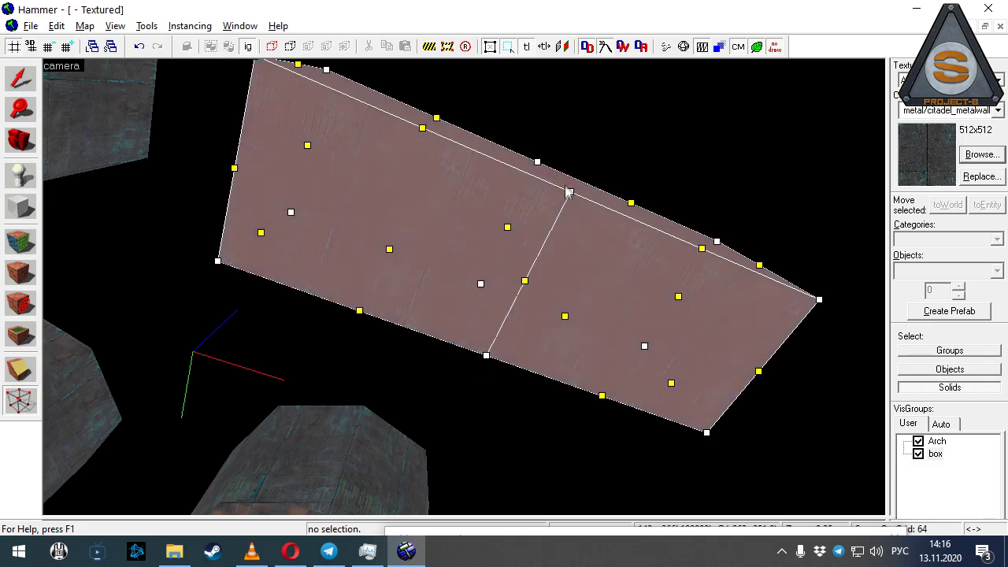
- Raise the right box's middle vertices into a chevron and deselect it
key("z")
key("z")
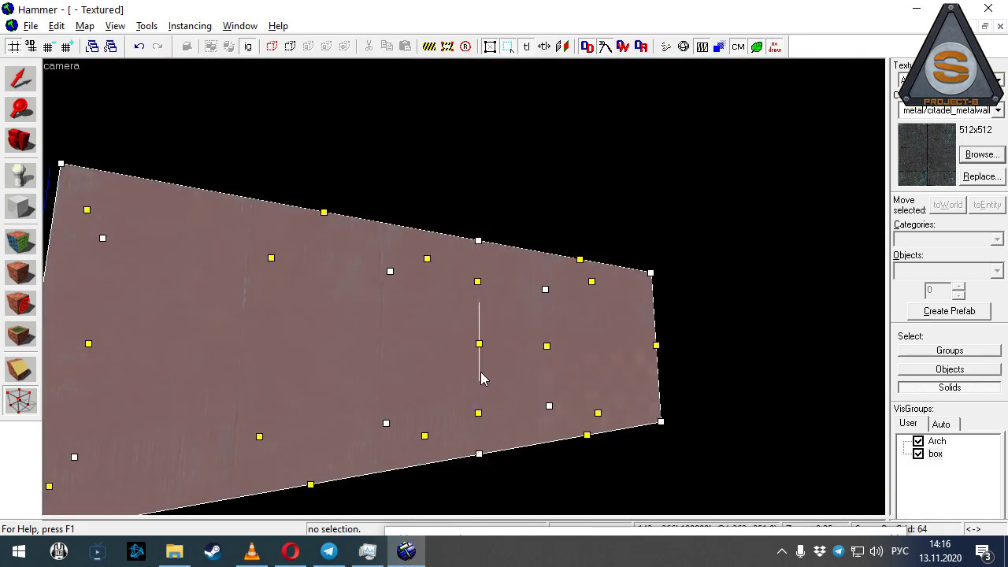
left_click_drag(480, 378, 421, 432)
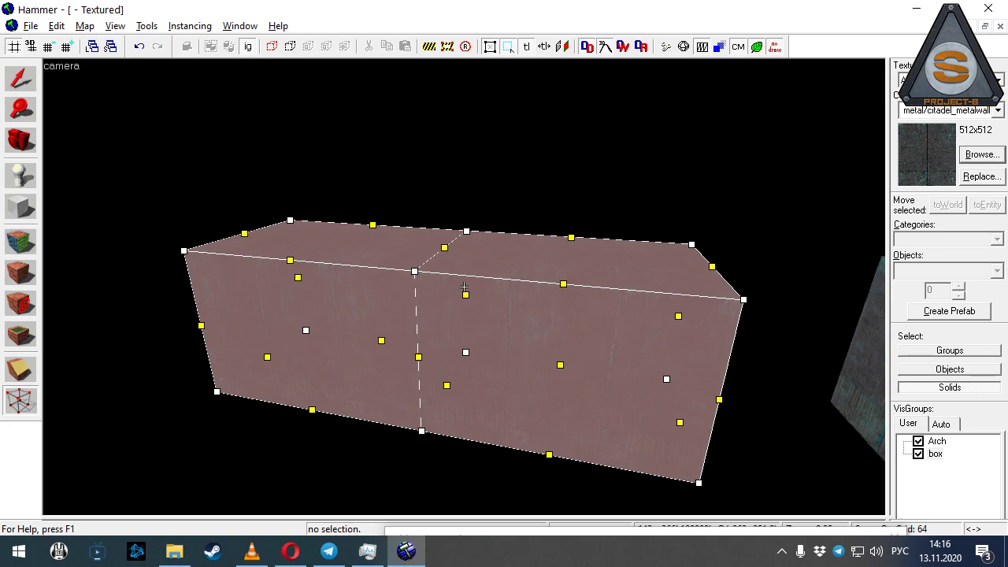
key("shift+z")
key("Up")
key("Up")
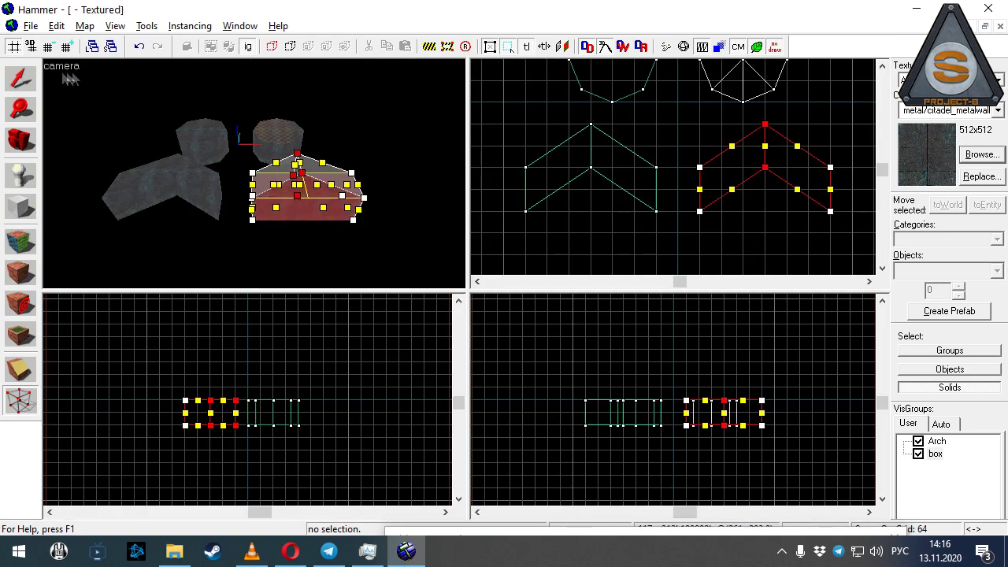
left_click(21, 79)
left_click(307, 107)
- Compare the two-piece left chevron with the single-solid right chevron in the 3D view
key("shift+z")
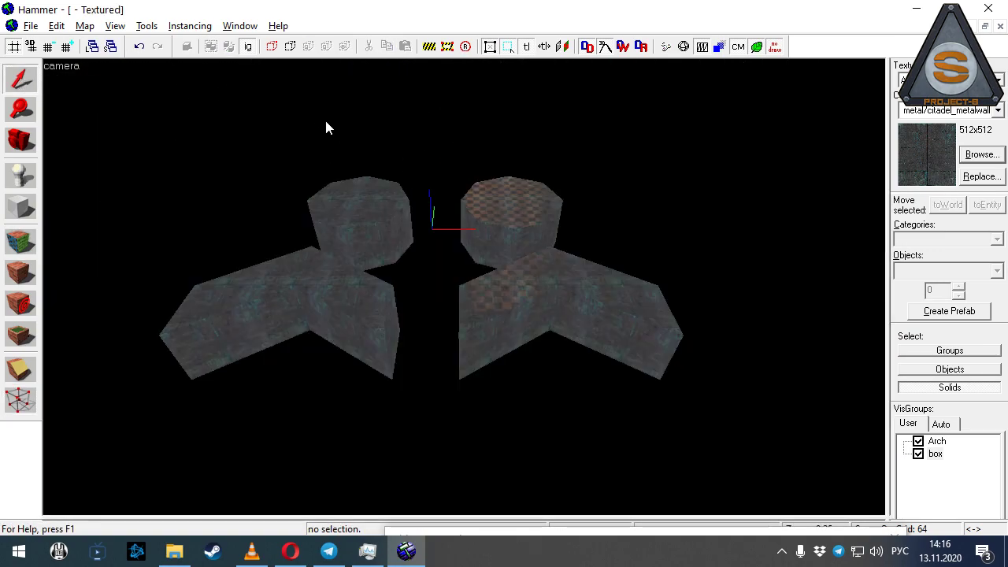
left_click(327, 284)
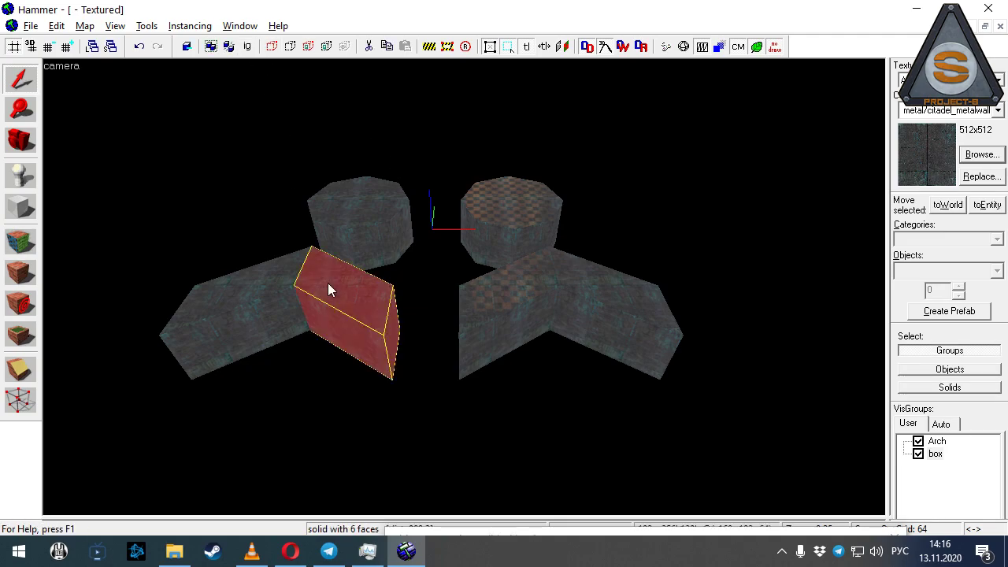
left_click(270, 285)
left_click(582, 286)
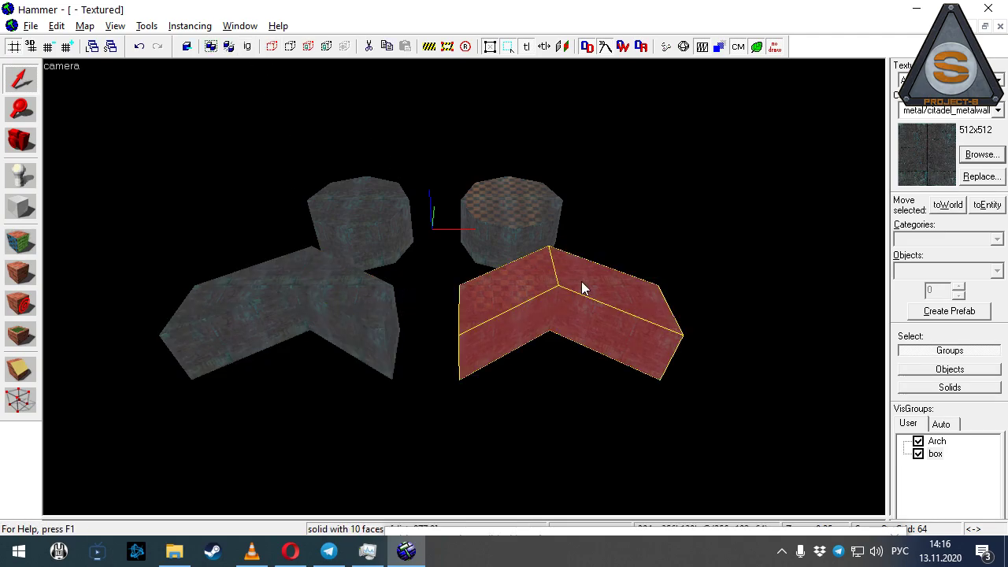
key("z")
key("w")
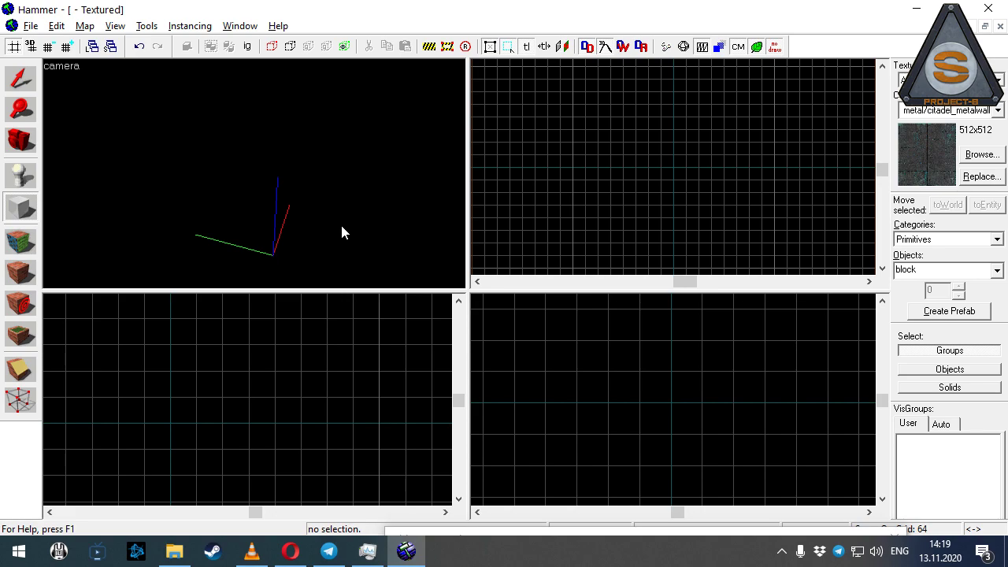
- Create a 128 by 128 block and select its top and right faces
left_click_drag(674, 143, 707, 167)
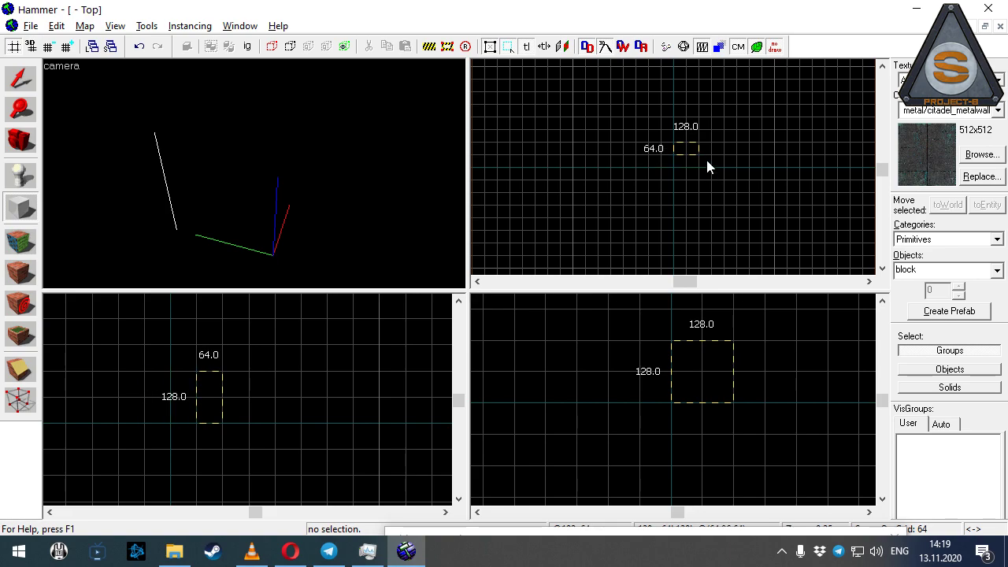
key("Return")
left_click(20, 240)
left_click(223, 115)
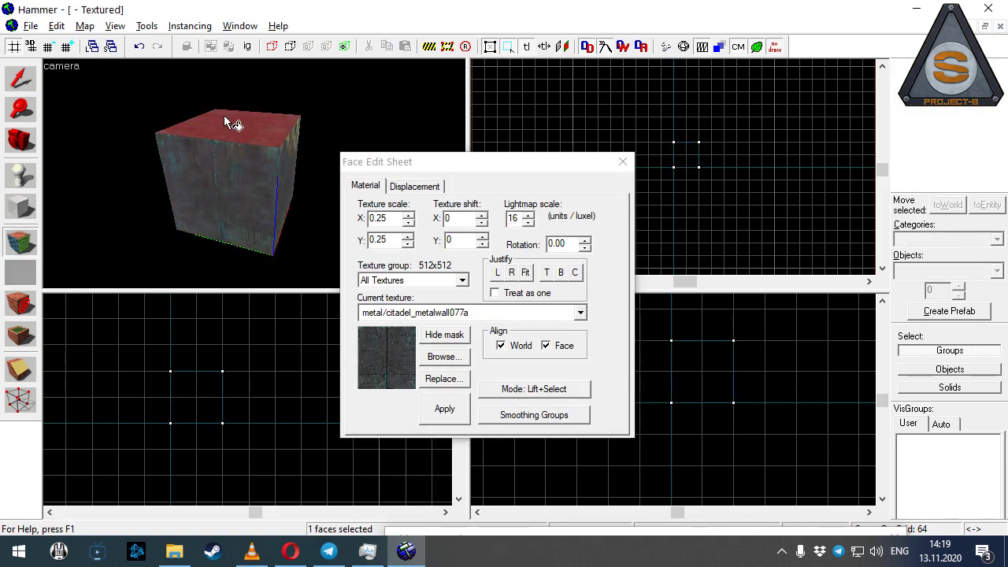
left_click(263, 189, "ctrl")
- Convert the two selected faces into power 3 displacements, then select the displaced cube
left_click(415, 186)
left_click(381, 267)
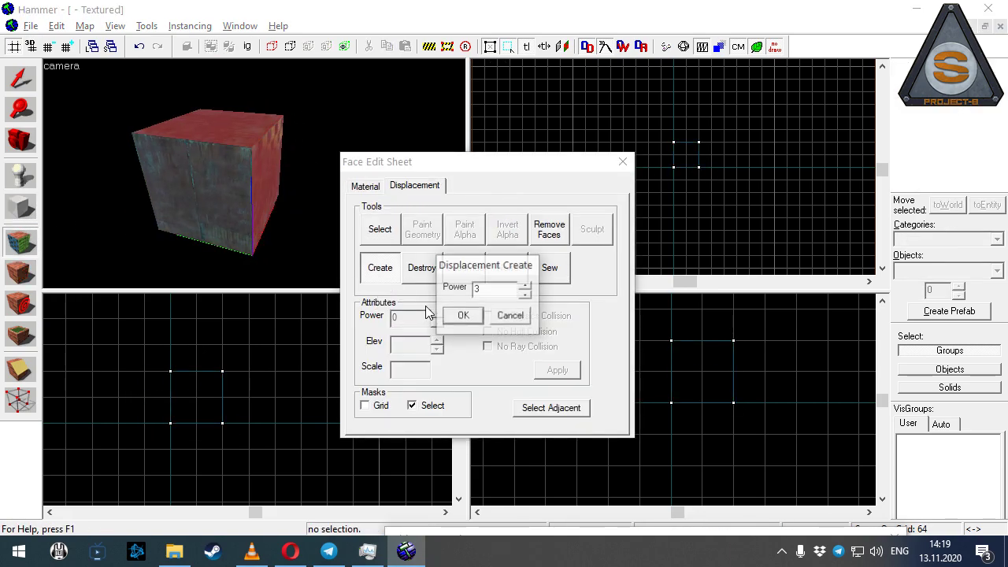
left_click(462, 315)
scroll(256, 178, "up", 2)
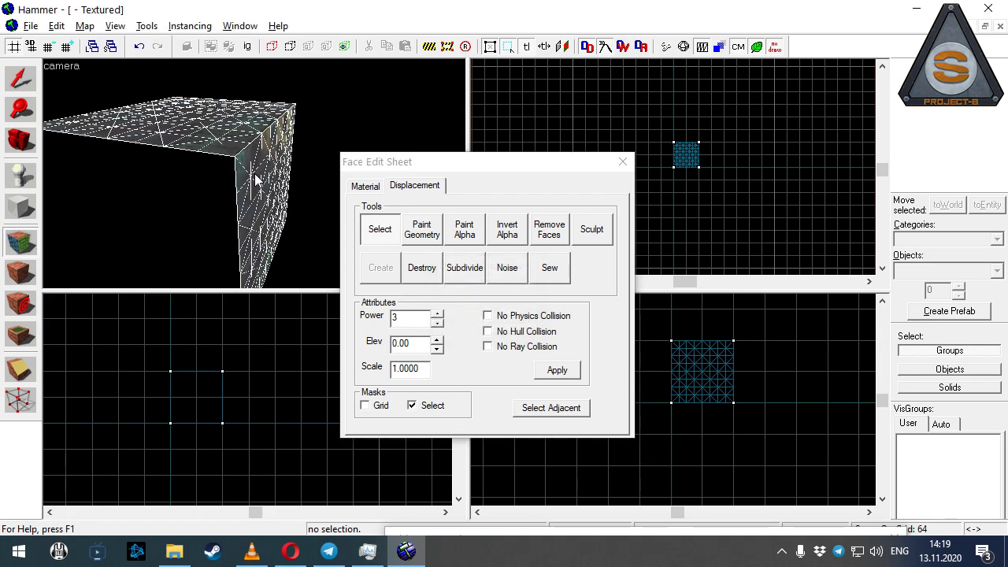
key("shift+z")
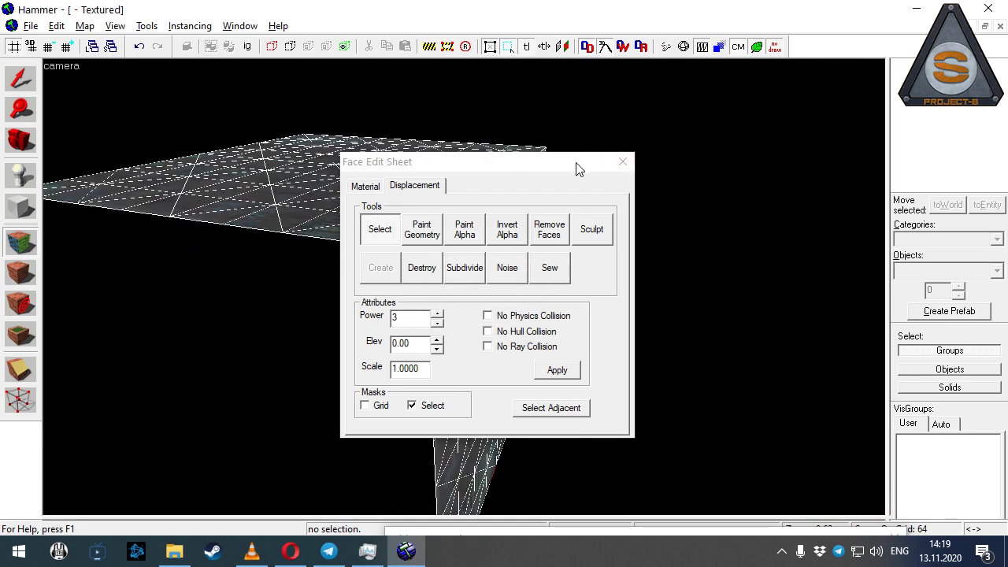
left_click(622, 161)
scroll(500, 219, "down", 2)
left_click(471, 223)
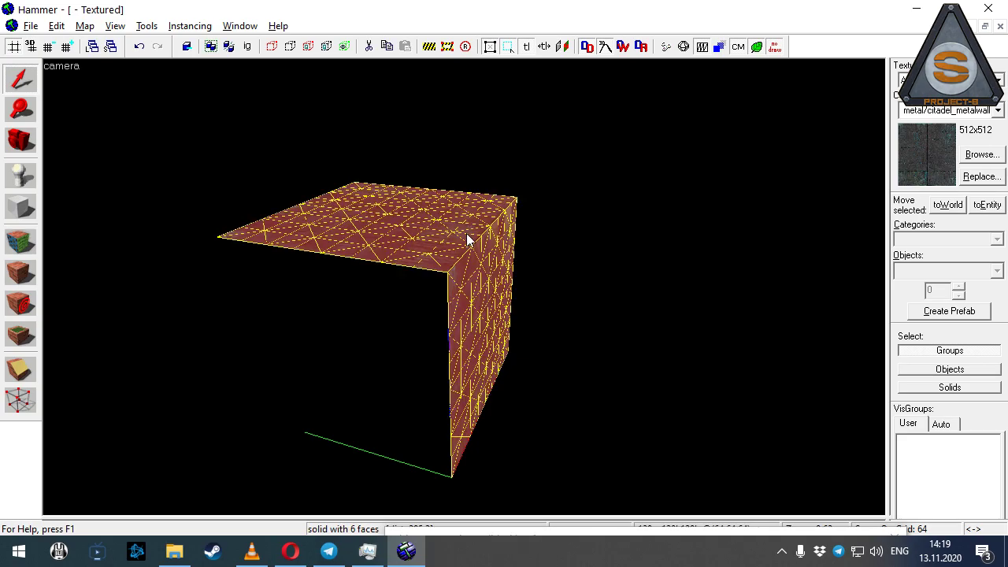
- Clip the cube along its diagonal into a five-faced wedge
left_click_drag(551, 306, 463, 289)
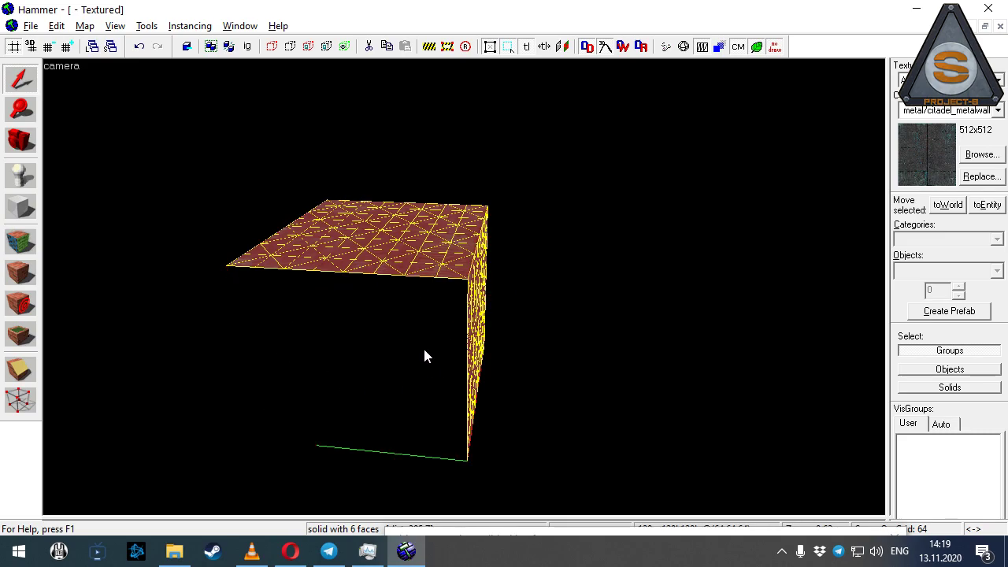
mouse_move(425, 354)
left_mouse_down()
mouse_move(465, 287)
mouse_move(465, 297)
left_mouse_up()
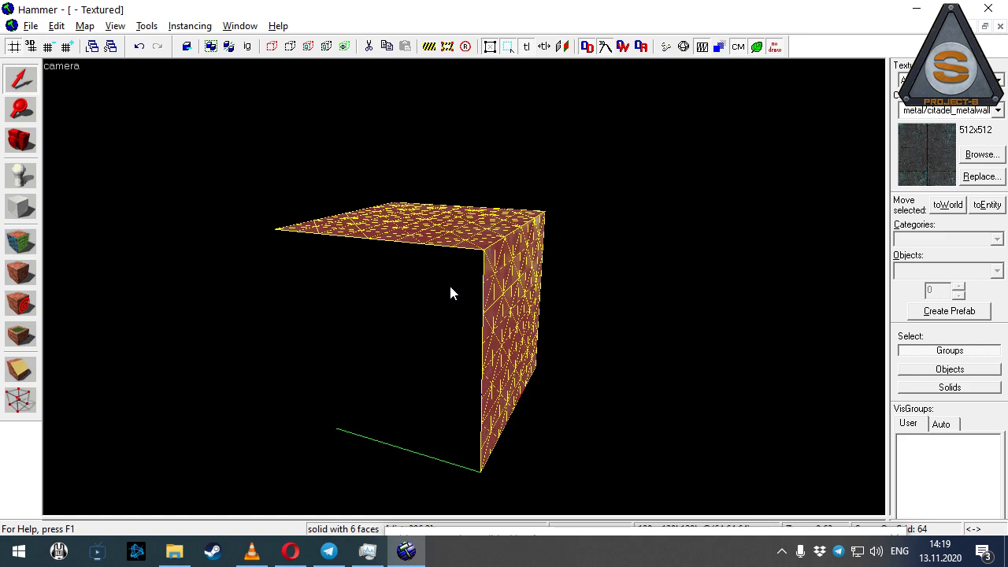
key("Return")
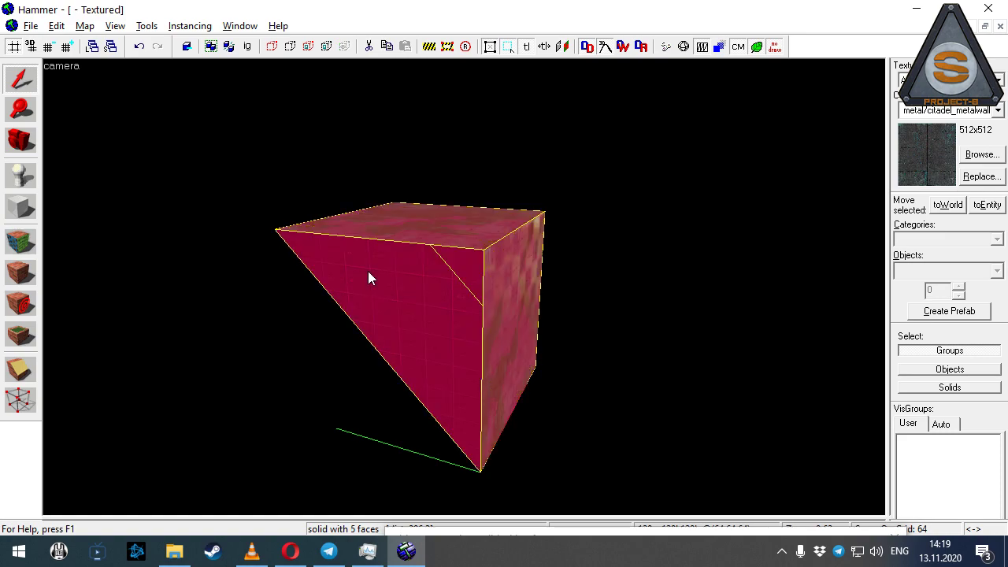
key("z")
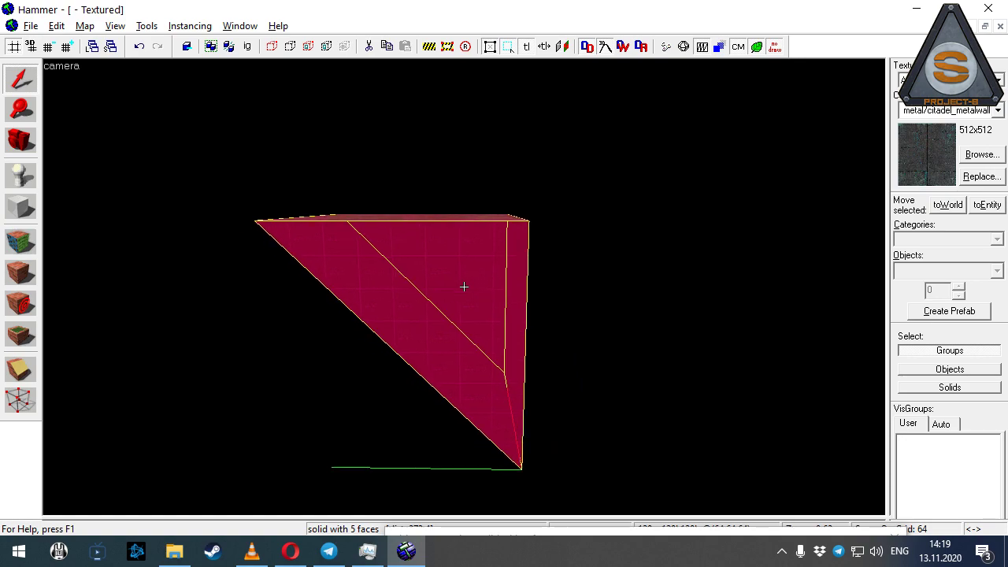
key("z")
left_click(549, 300)
- Inspect the clipped solid, undo and redo the diagonal clip, then deselect
key("z")
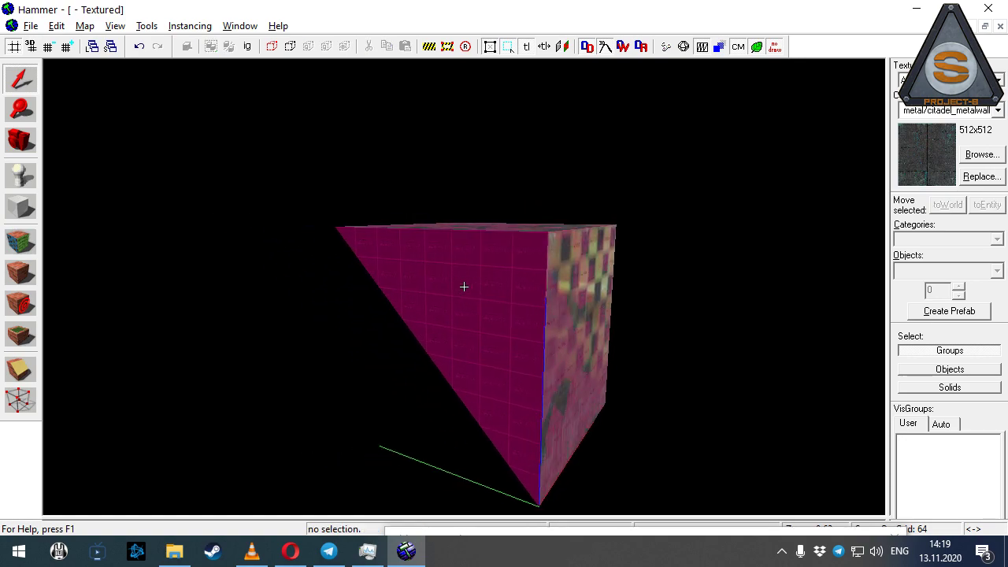
key("z")
left_click(514, 329)
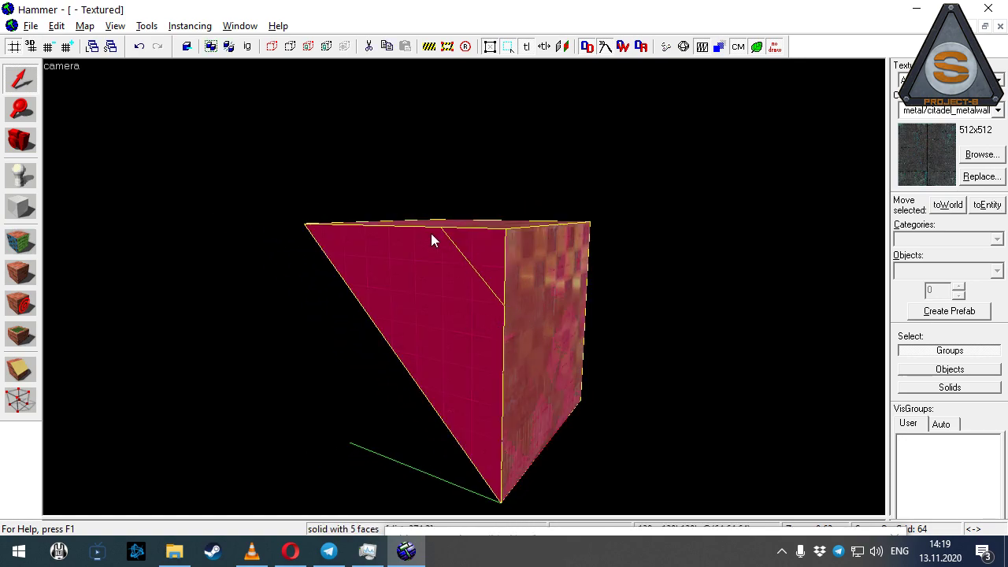
key("ctrl+z")
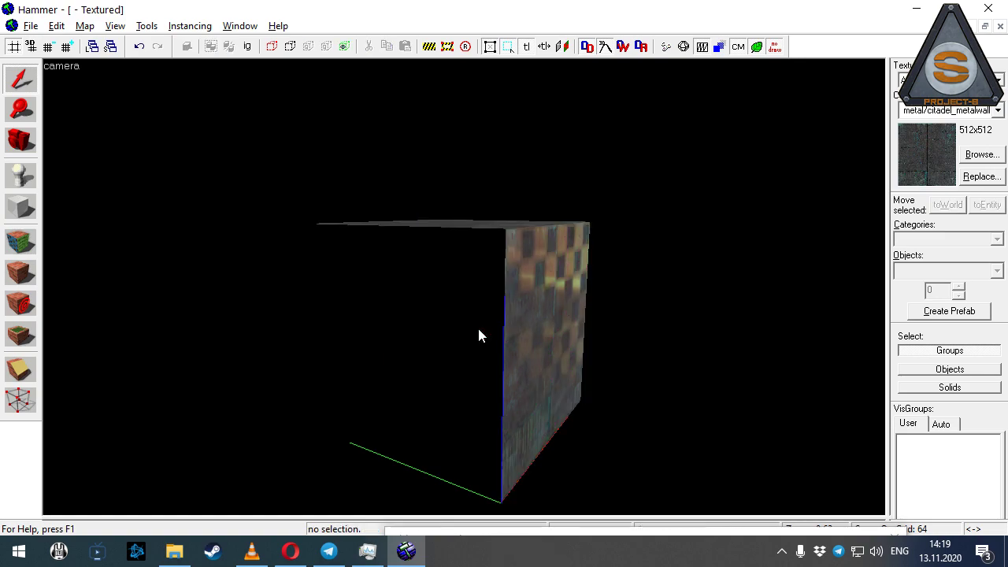
left_click(533, 298)
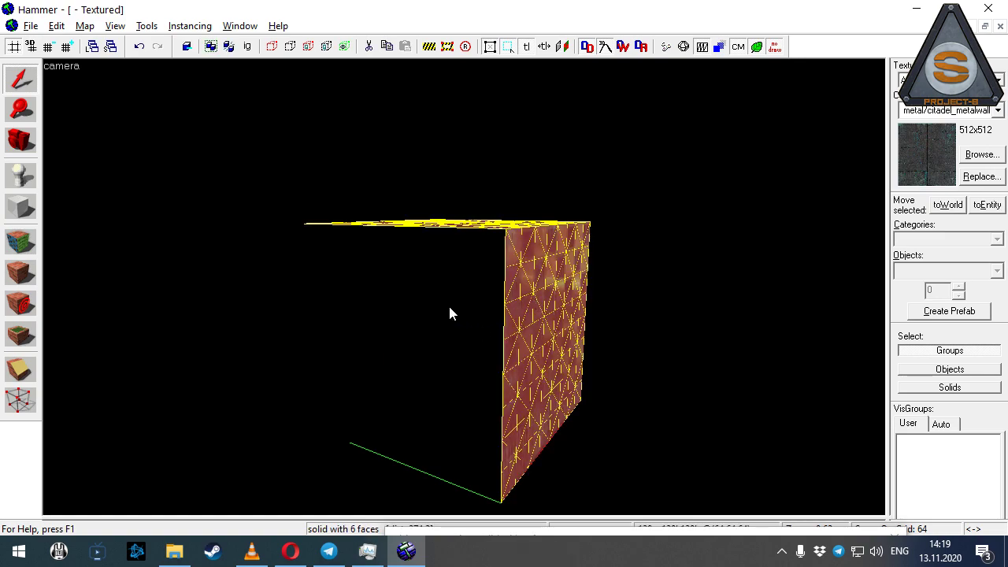
key("ctrl+y")
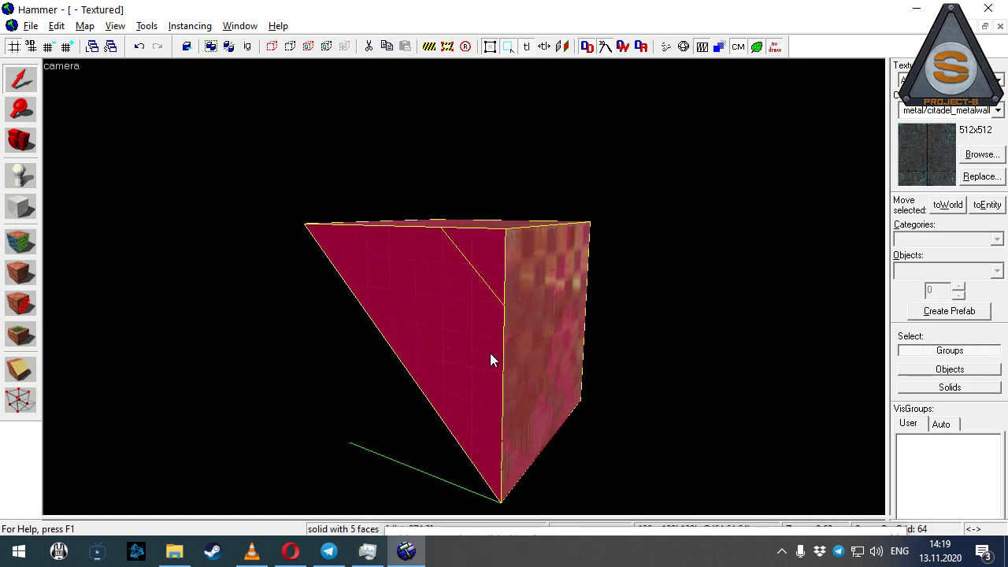
left_click(675, 297)
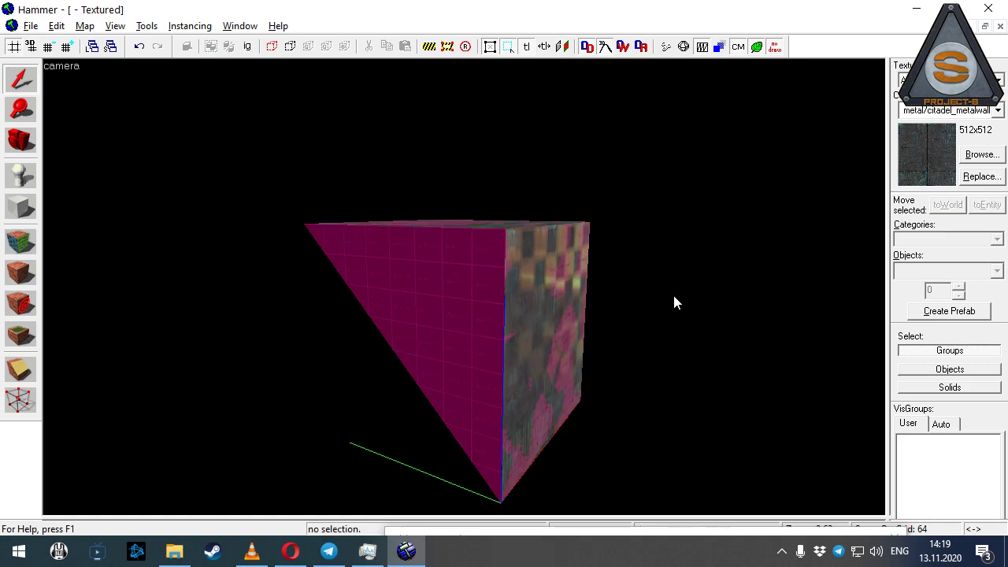
scroll(674, 298, "down", 2)
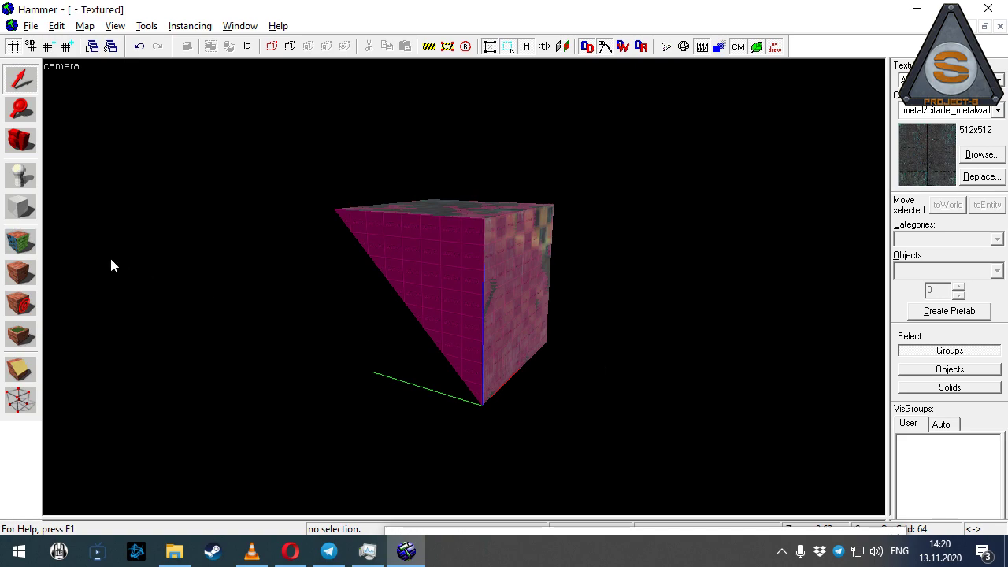
scroll(99, 265, "up", 3)
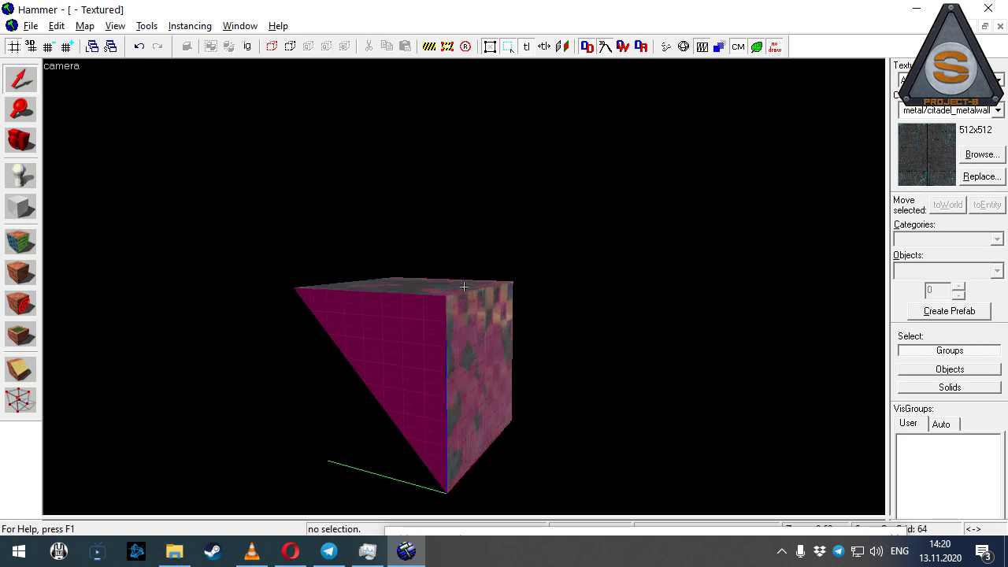
- Put the clipped solid's faces in smoothing group 1 via the Face Edit Sheet
left_click(461, 311)
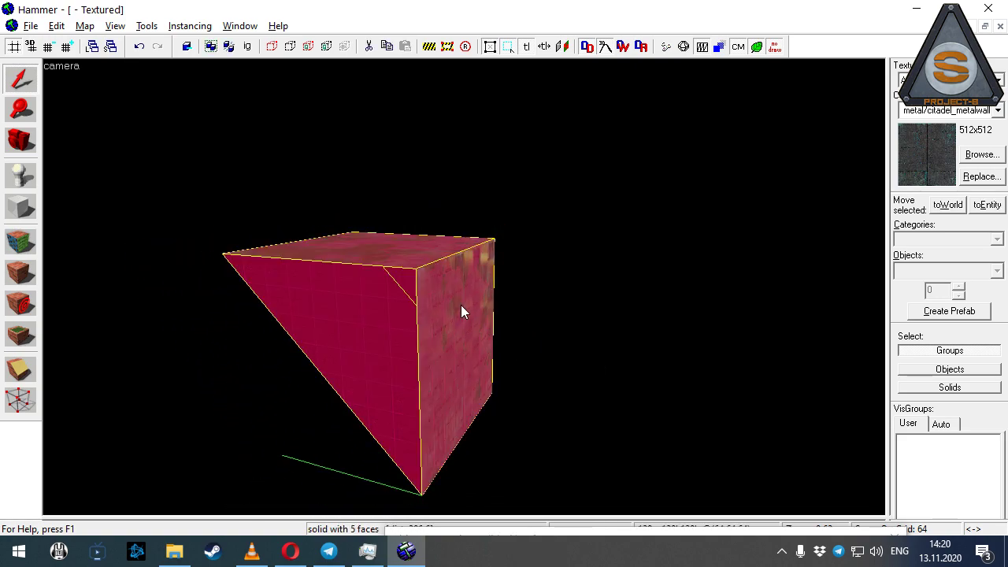
left_click(20, 241)
left_click_drag(477, 156, 726, 154)
left_click(687, 182)
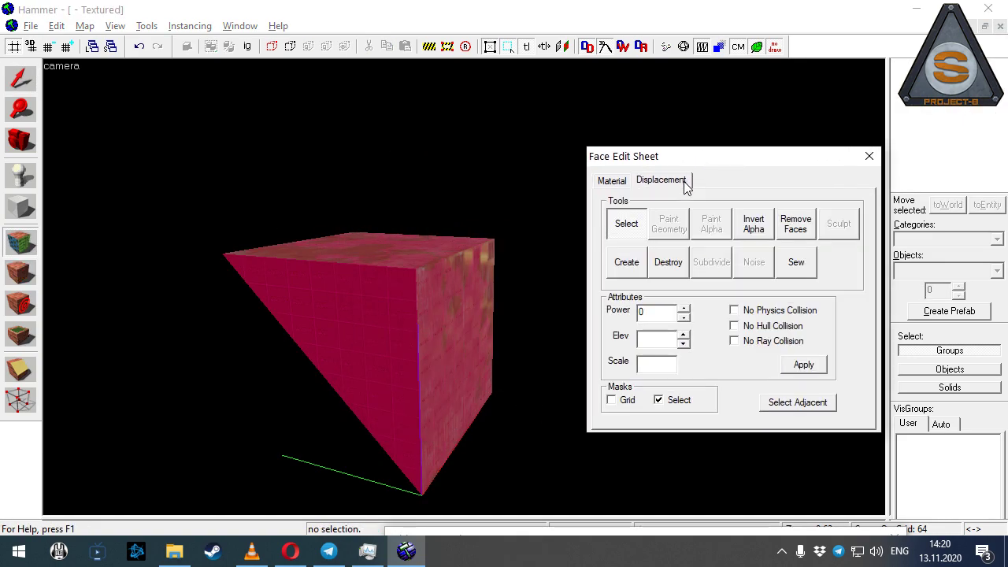
left_click(615, 181)
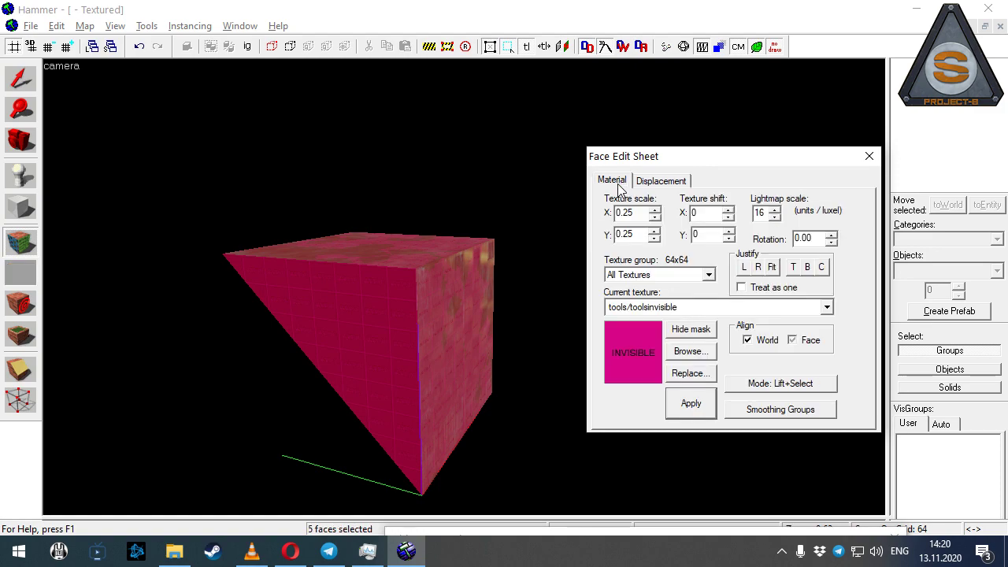
left_click(750, 412)
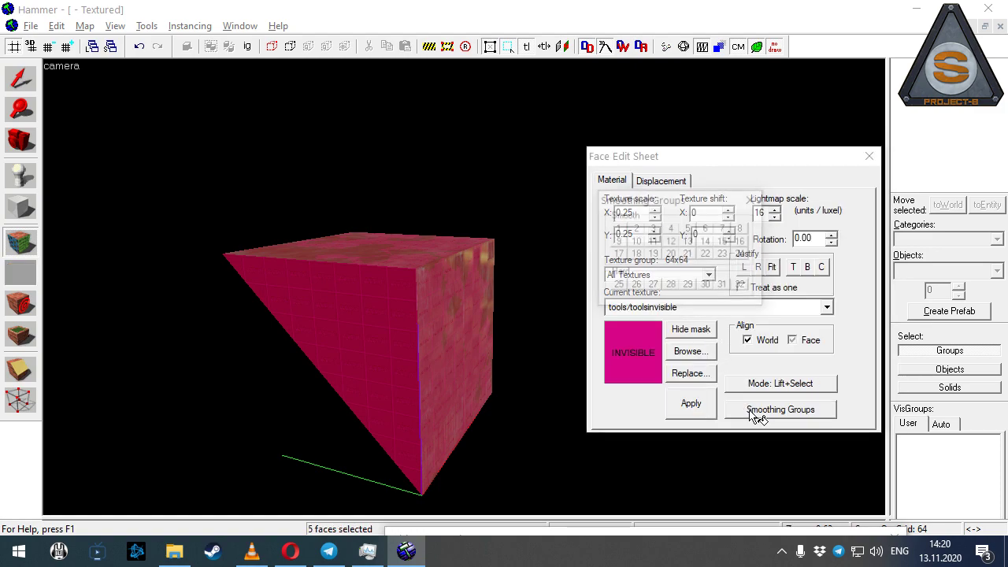
left_click(618, 228)
left_click(477, 303)
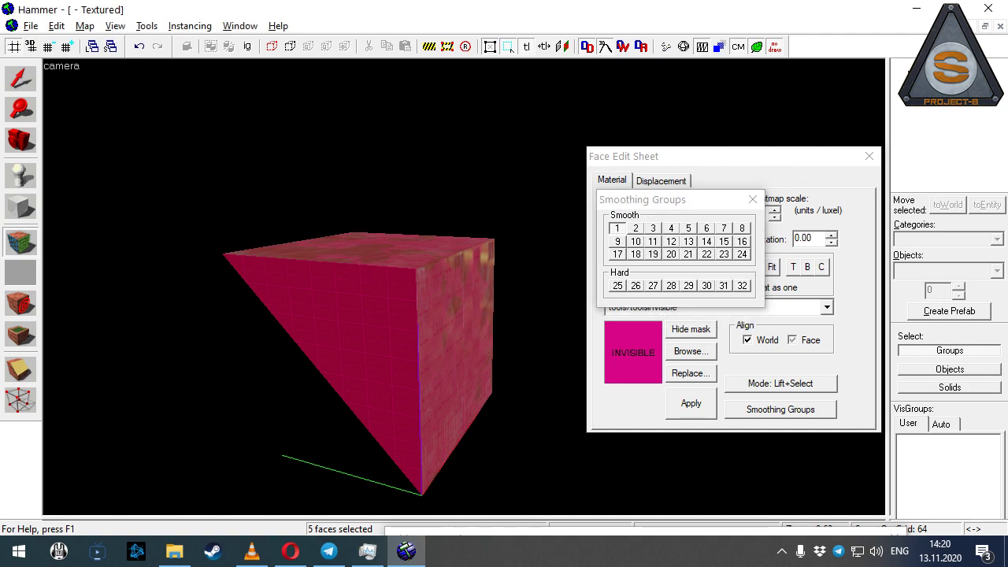
left_click(762, 203)
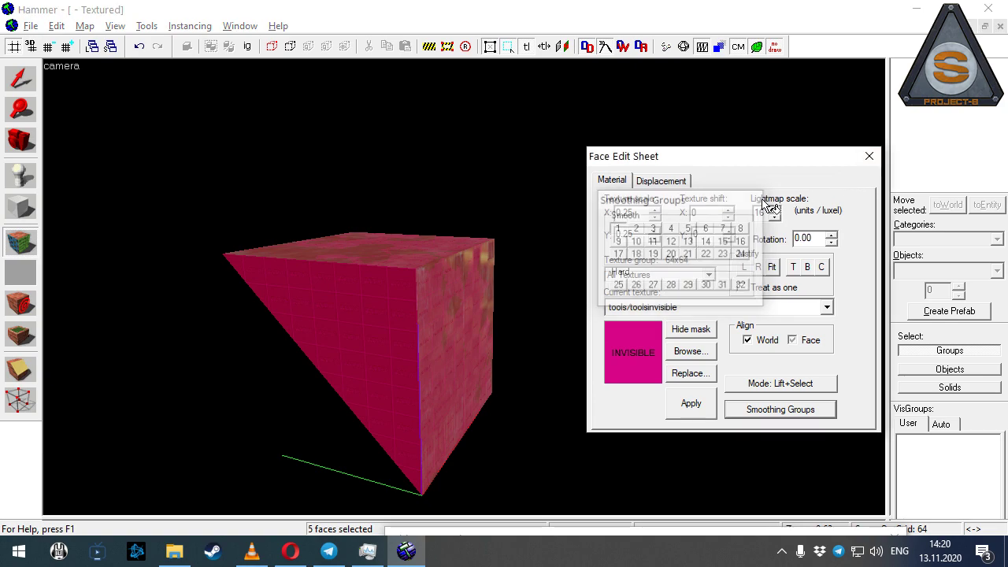
left_click(869, 156)
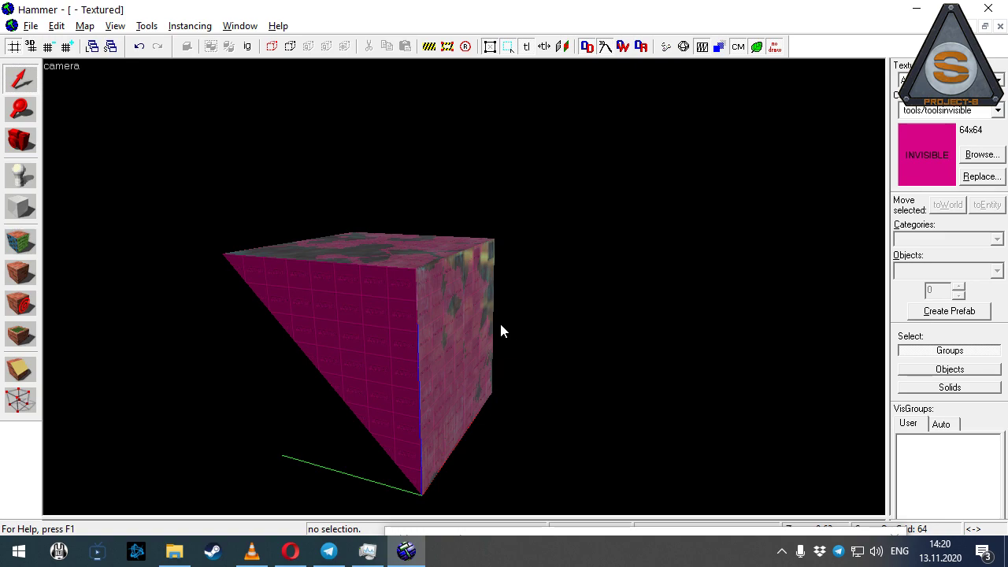
- Apply the tools/toolsinvisible texture to the clipped solid, then delete it
left_click(475, 327)
key("shift+t")
key("Escape")
left_click(447, 320)
key("Delete")
- Orbit the 3D view around the col_overn brush sets and select the yellow NODRAW group
key("z")
key("z")
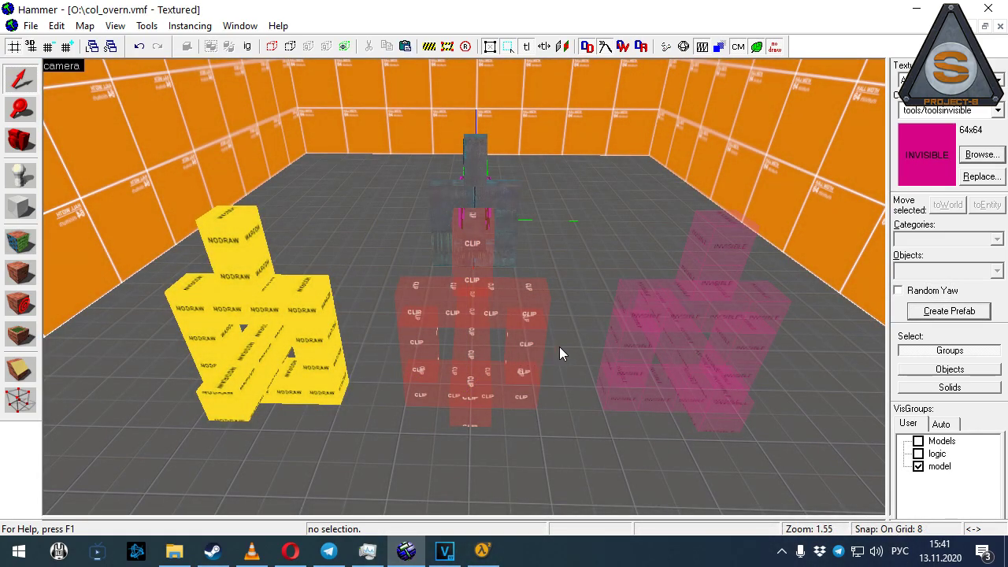
left_click_drag(563, 352, 490, 172)
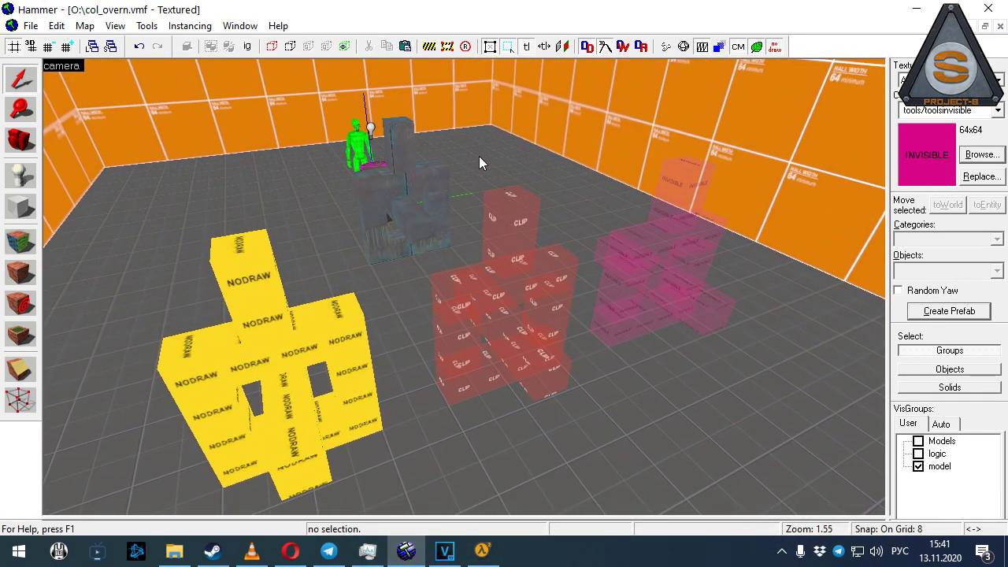
left_click_drag(447, 231, 371, 292)
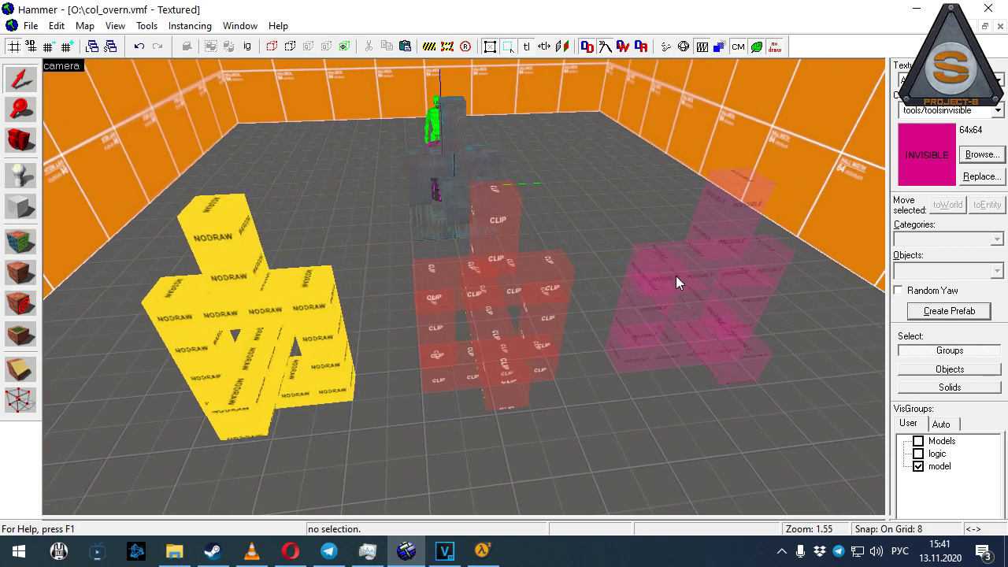
left_click(315, 284)
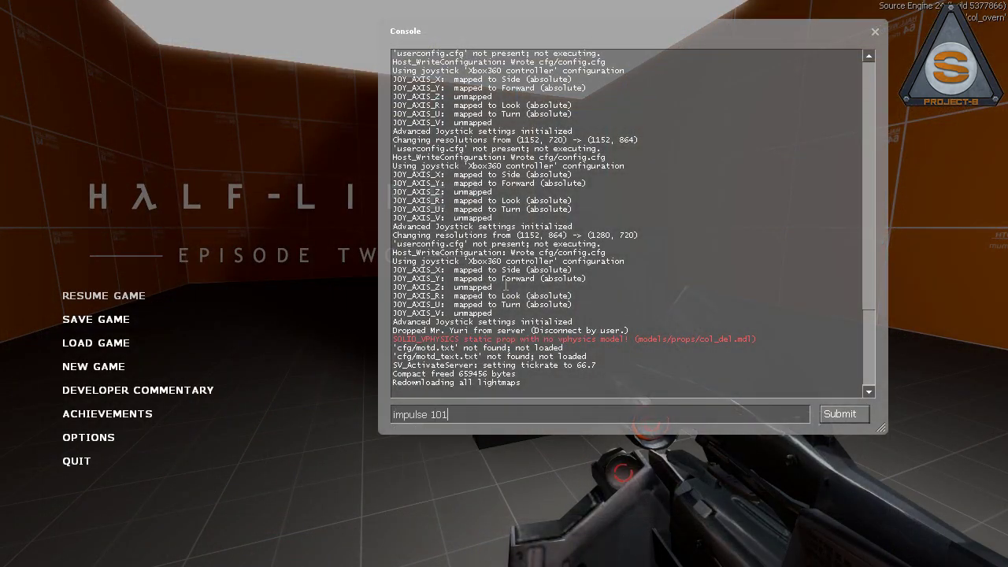
- Get all weapons with impulse 101, fire the SMG at the block, then walk around it with the crowbar
key("Return")
key("Escape")
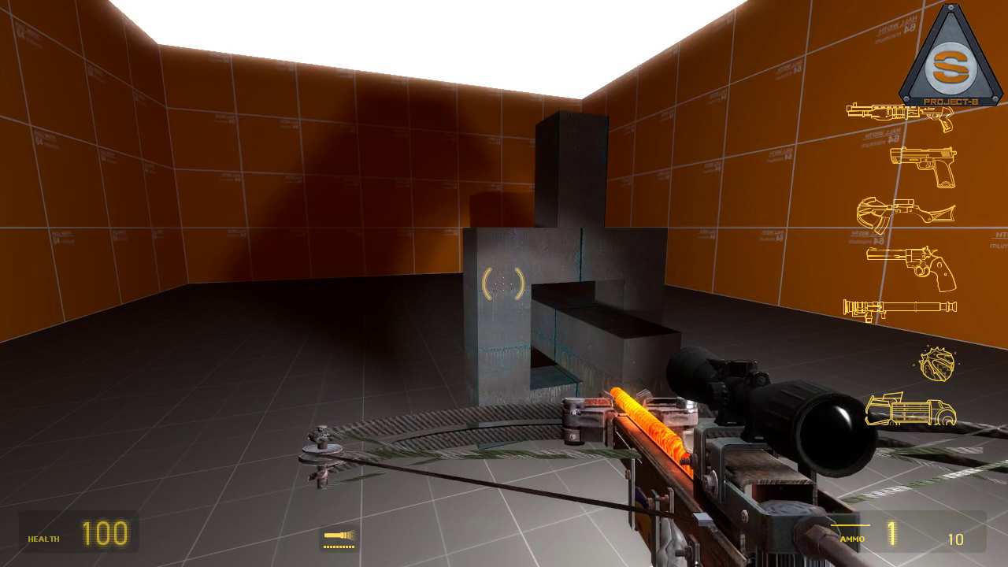
key("s")
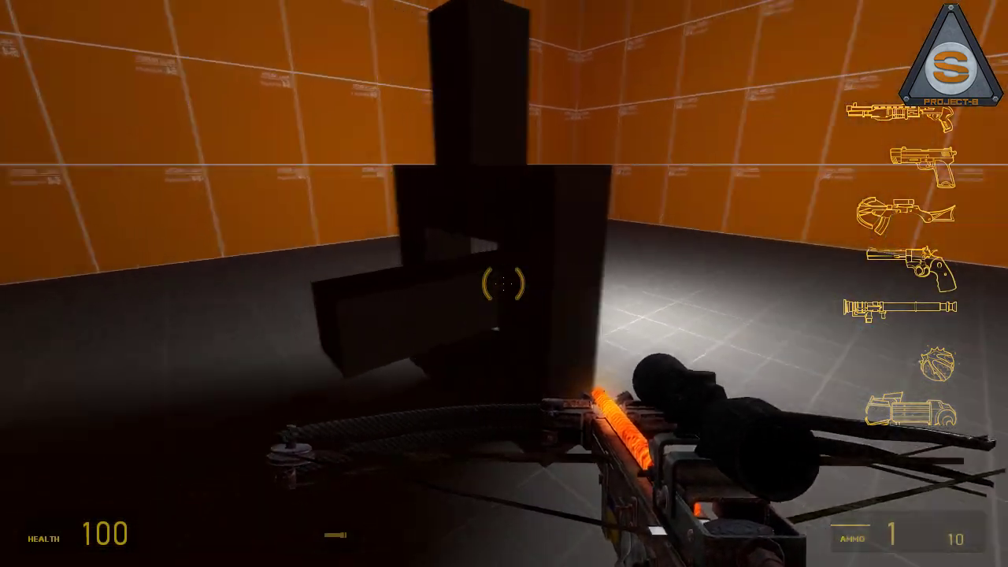
key("3")
left_click_drag(504, 284, 504, 284)
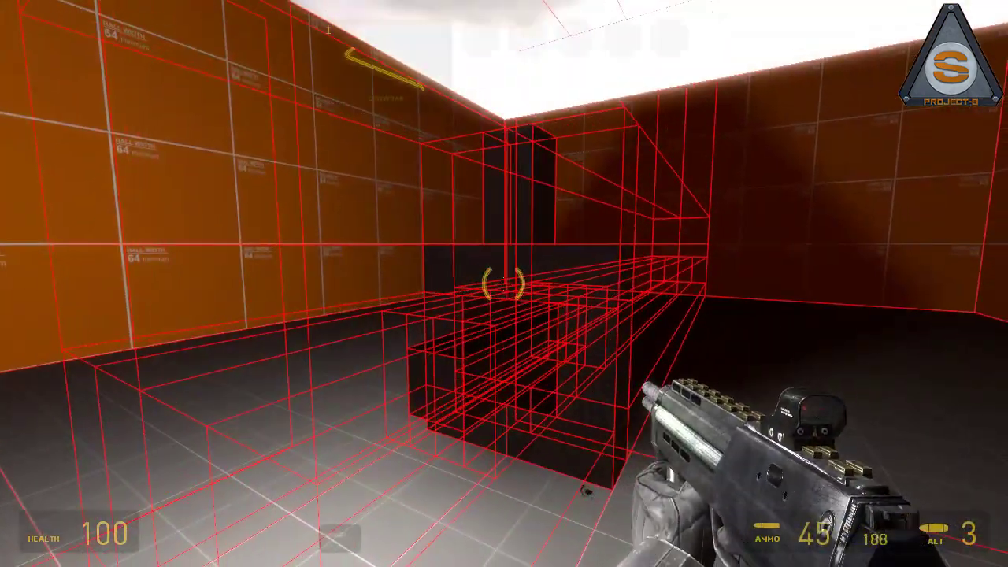
key("1")
key("w")
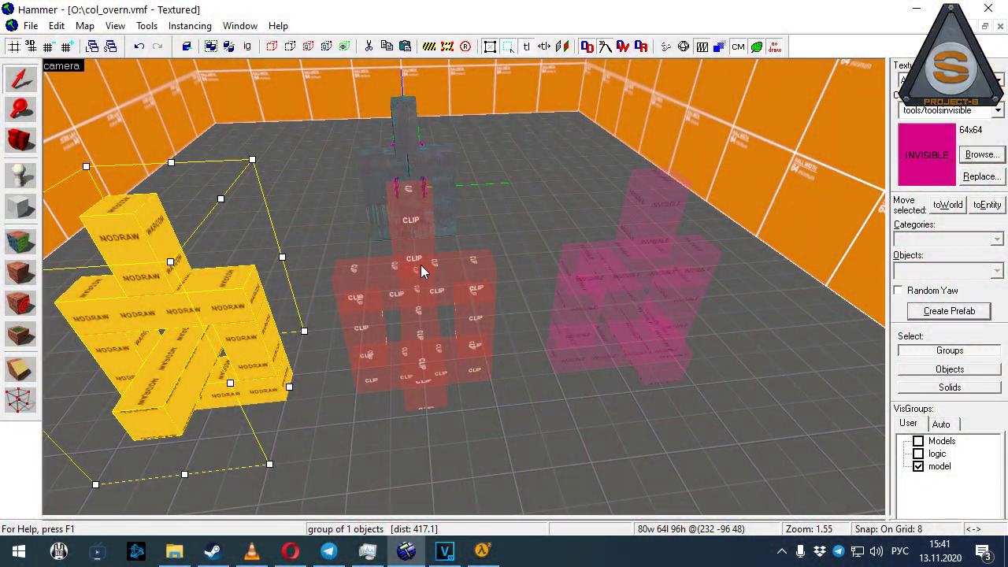
- Select the CLIP and INVISIBLE groups, then the cross-shaped clip group, and fly the camera to it
left_click(422, 270)
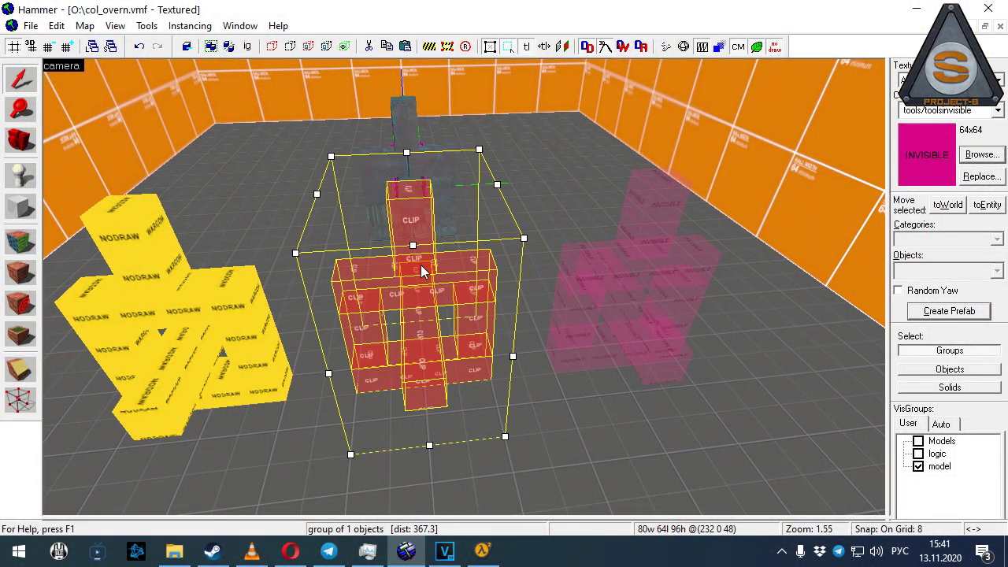
left_click(650, 255)
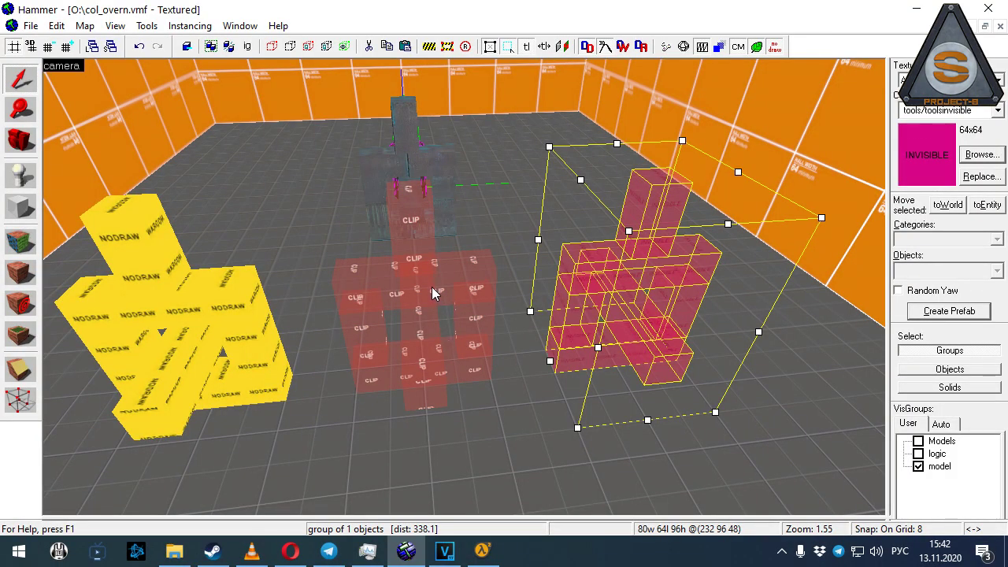
left_click(431, 284)
key("z")
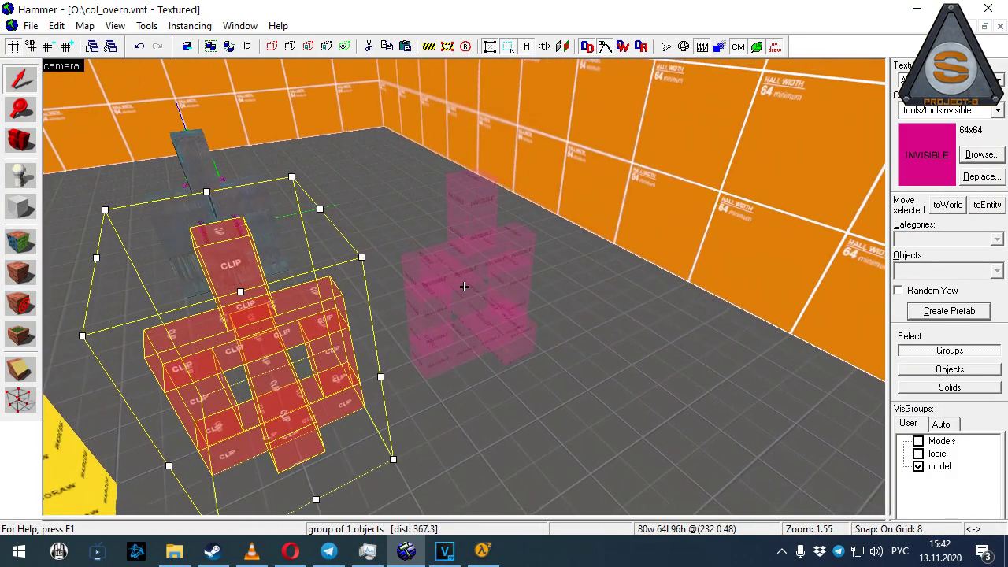
scroll(464, 287, "down", 5)
- Switch to the four-view layout and back to a maximized 3D view framing the cross group
key("shift+z")
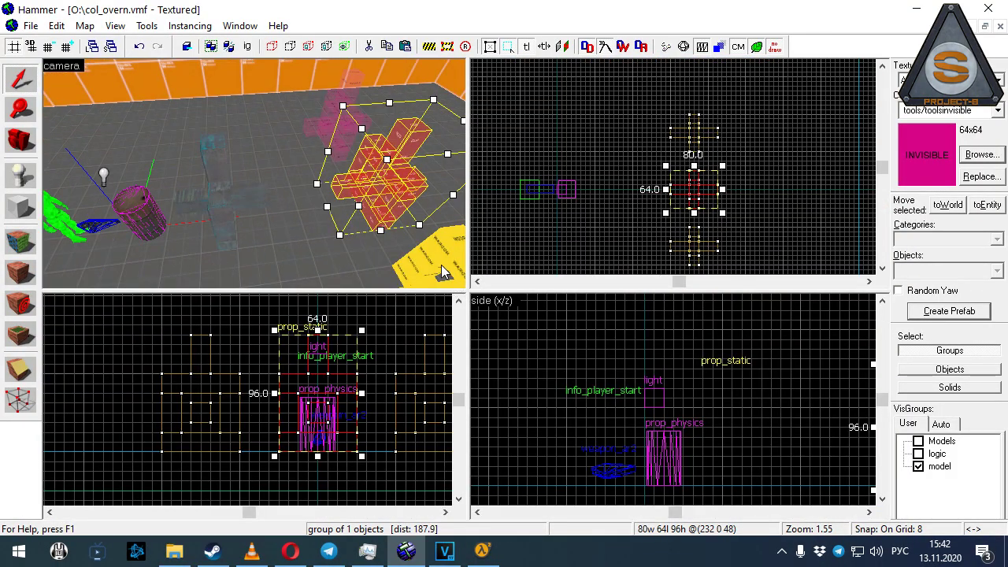
scroll(606, 191, "up", 2)
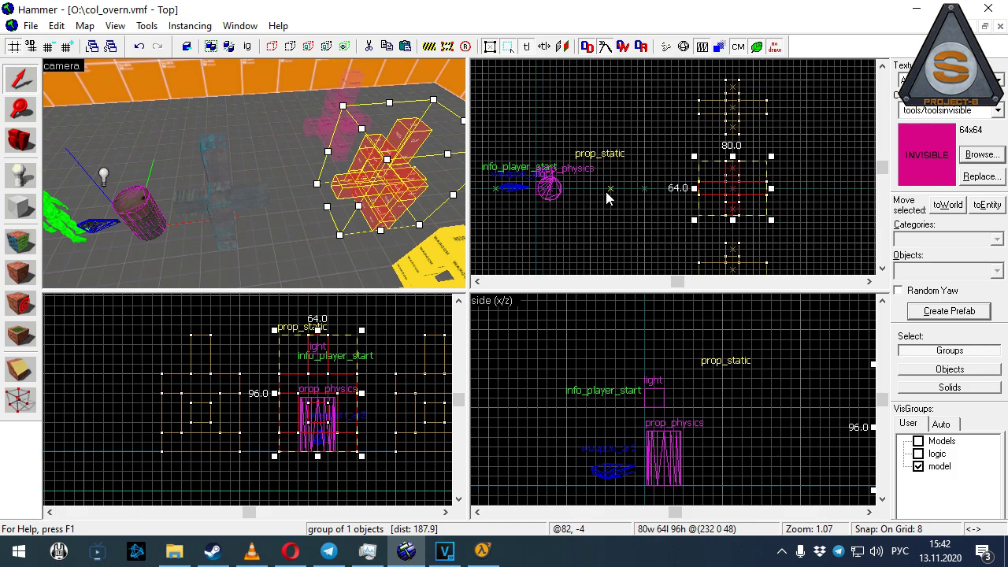
scroll(254, 173, "up", 5)
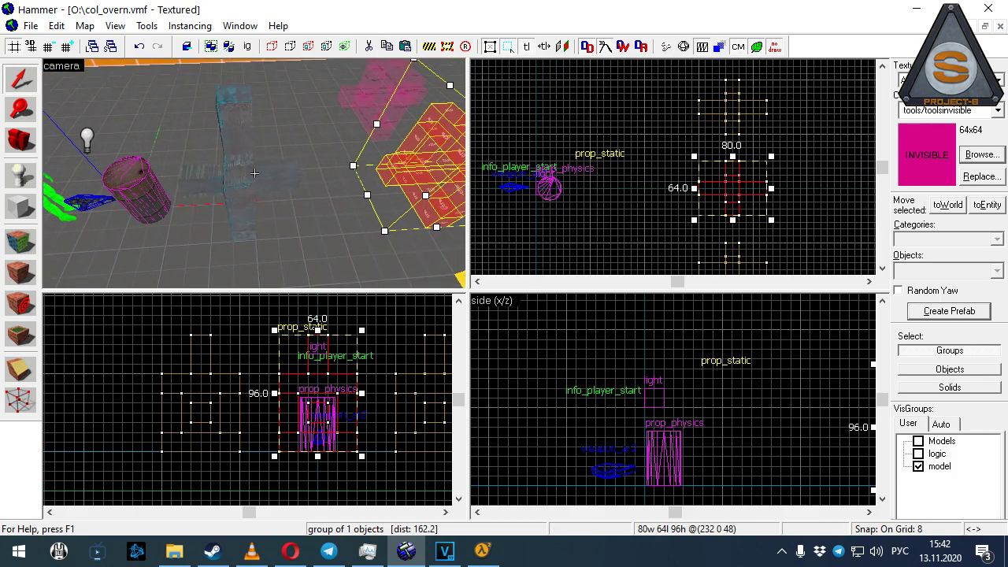
scroll(254, 173, "down", 3)
key("shift+z")
scroll(464, 287, "down", 4)
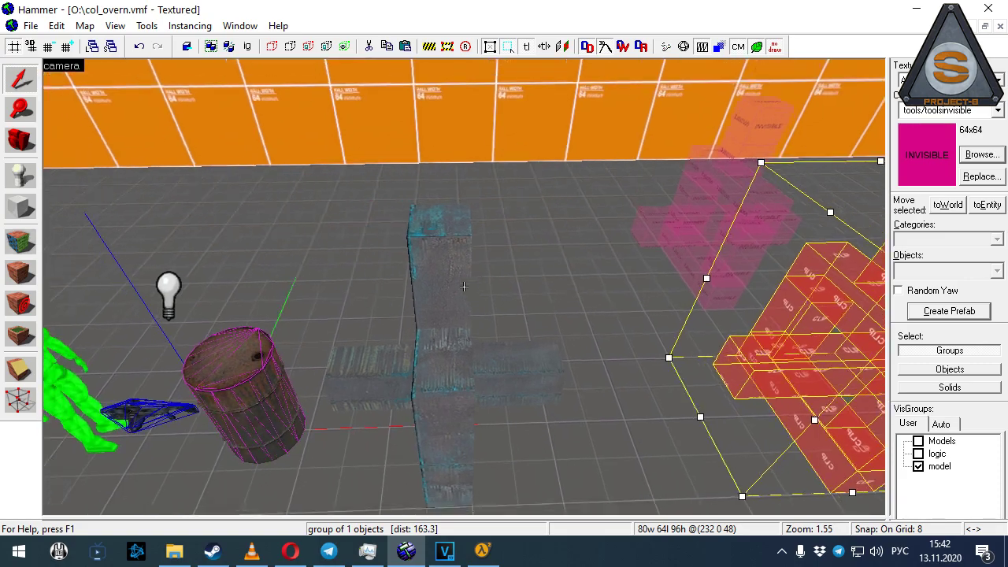
- Apply metal/citadel_metalwall to the cross group and move it left beside the barrel
left_click(986, 156)
key("alt+shift")
type("metal")
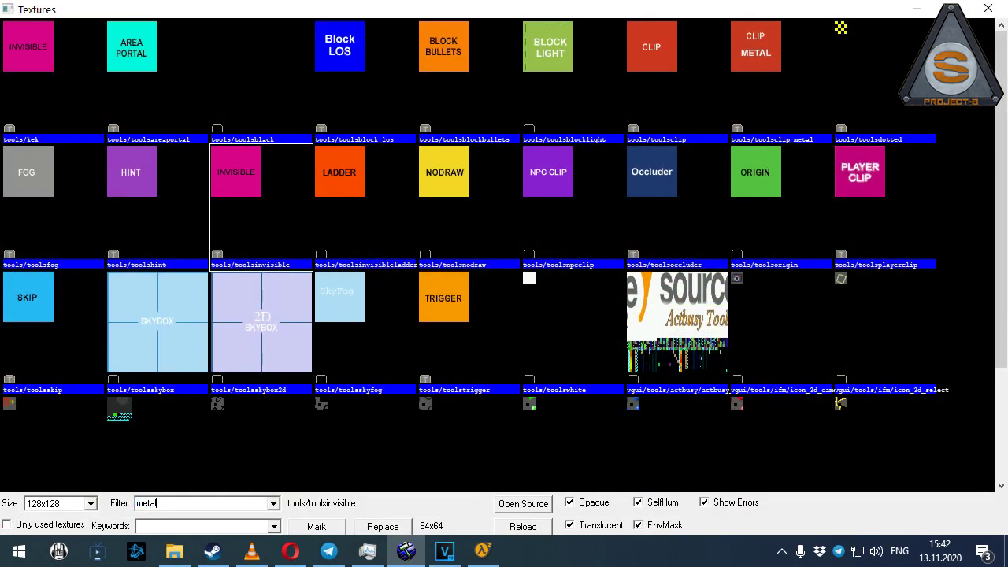
scroll(520, 299, "down", 3)
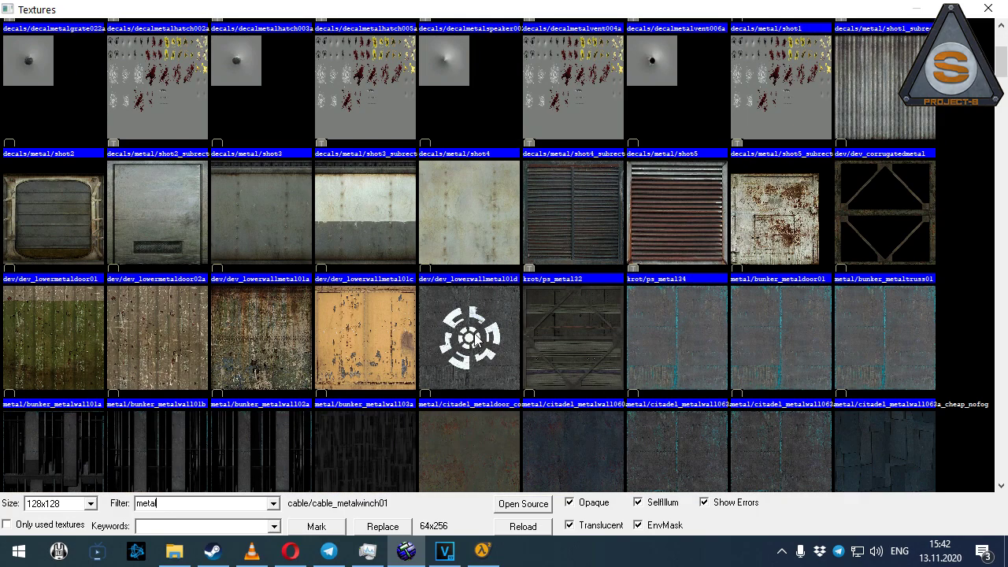
double_click(554, 434)
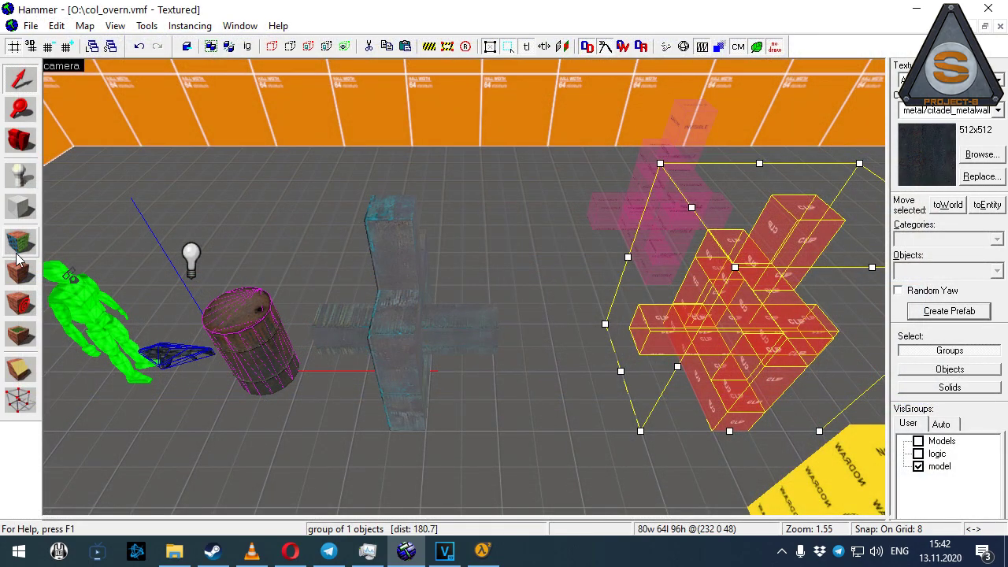
left_click(21, 274)
left_click_drag(762, 291, 694, 296)
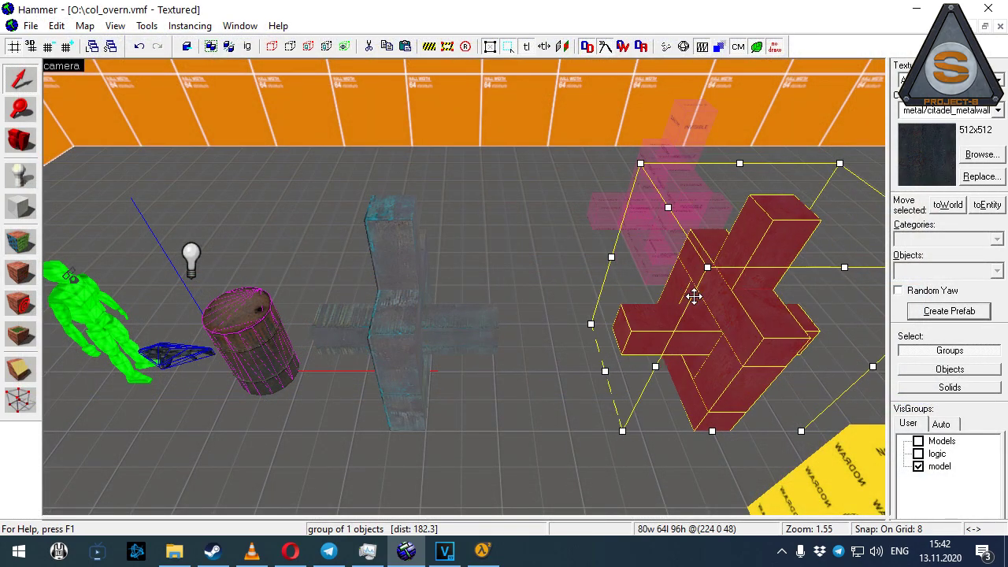
key("Left")
key("Left")
key("Left")
key("Left")
key("Left")
key("Left")
key("Left")
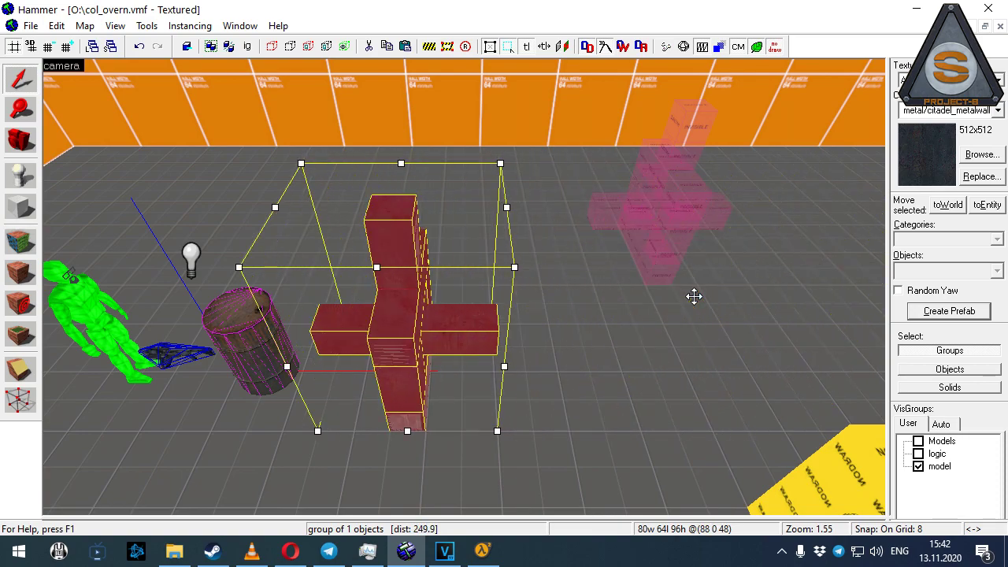
- Convert the metal cross brushes into a func_brush entity with render mode set to Dont Render
left_click(987, 204)
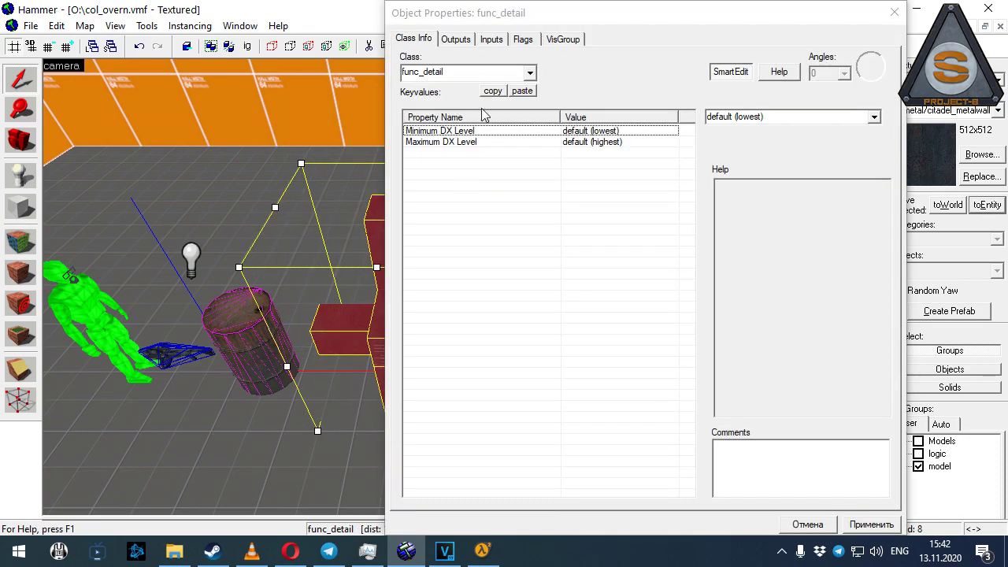
type("func_br")
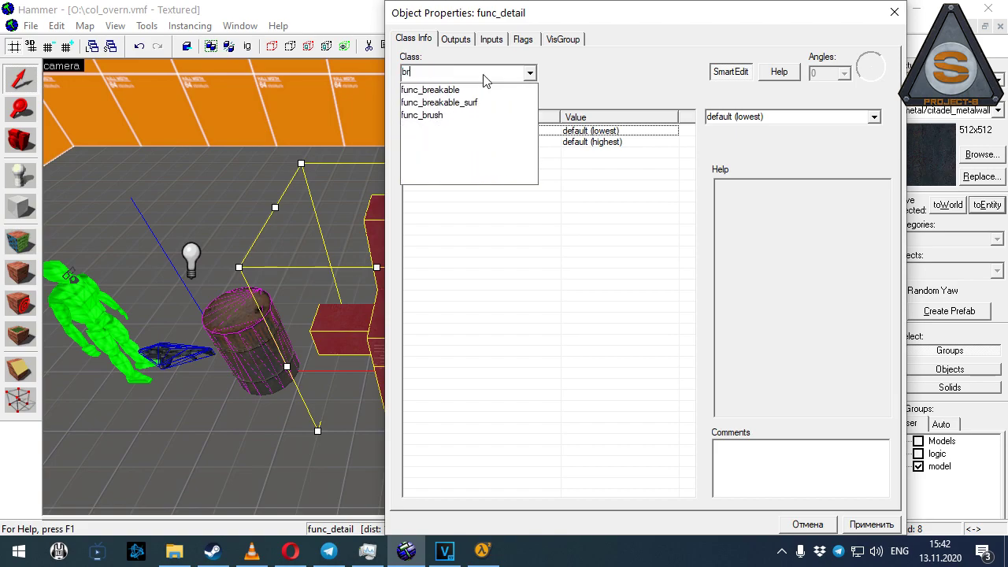
left_click(449, 111)
left_click(869, 526)
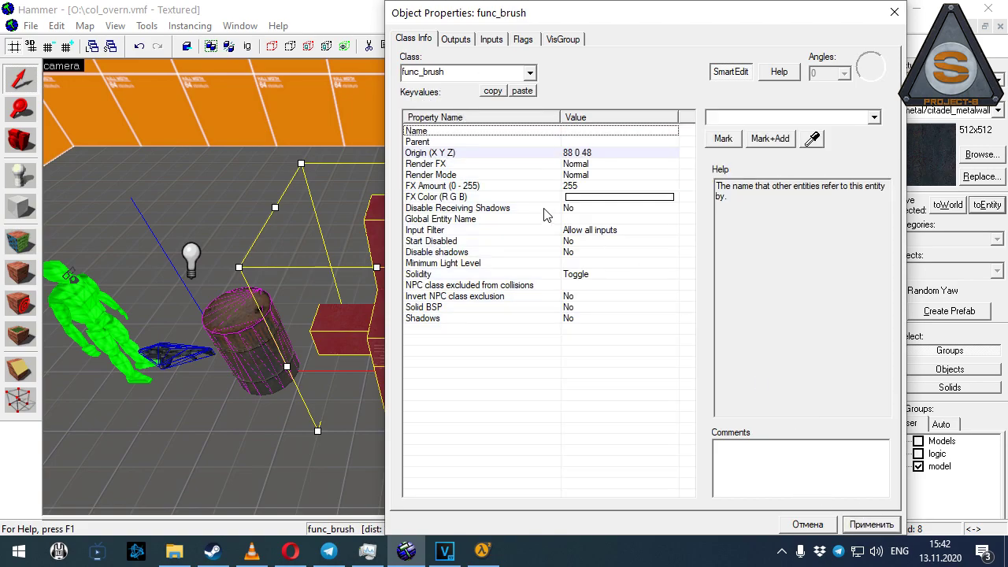
left_click(874, 118)
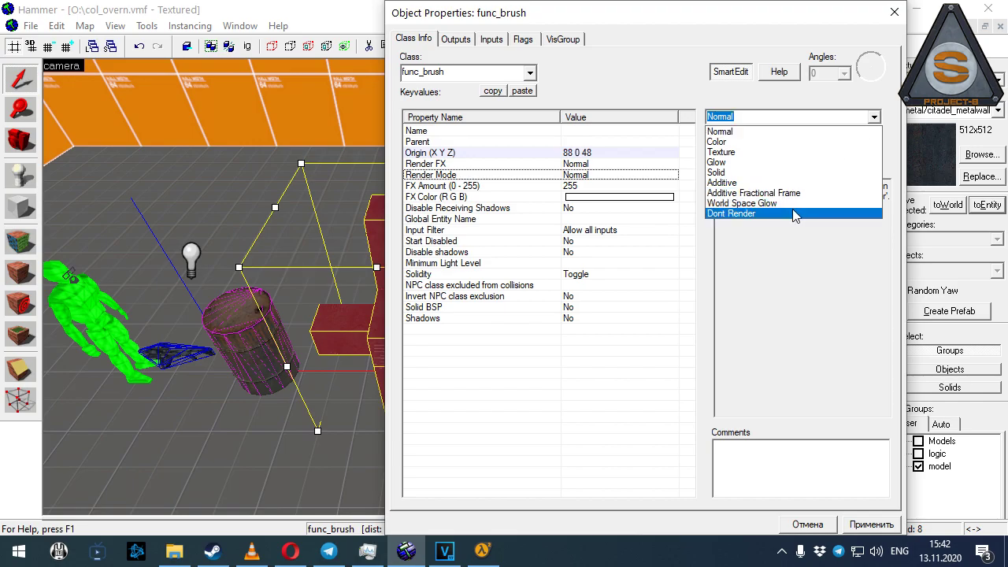
left_click(794, 213)
left_click(871, 525)
left_click(814, 527)
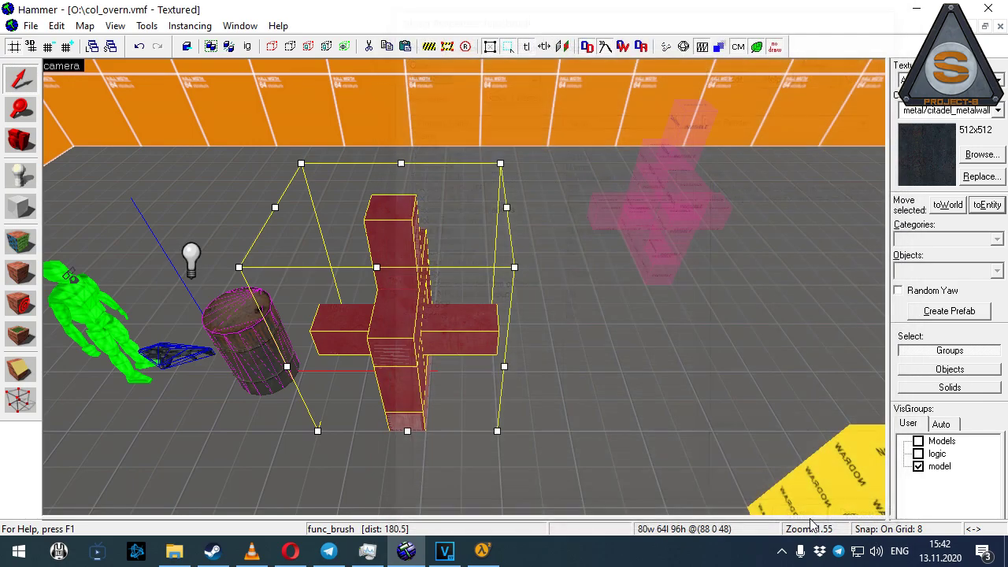
key("z")
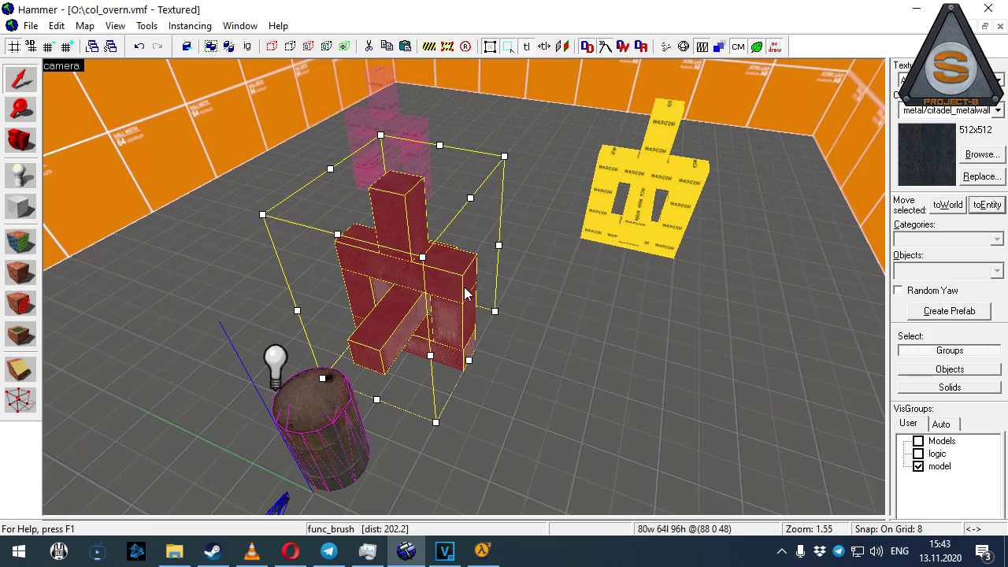
left_click_drag(464, 287, 465, 293)
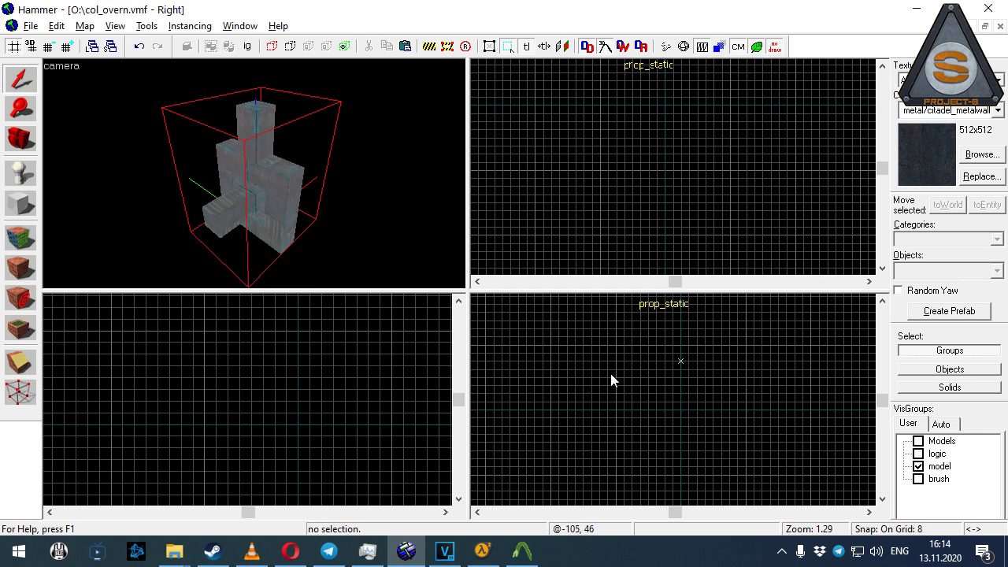
- Show the brush visgroup, hide the model, and turn the func_brush into a new propper_model entity
left_click(918, 479)
left_click(918, 466)
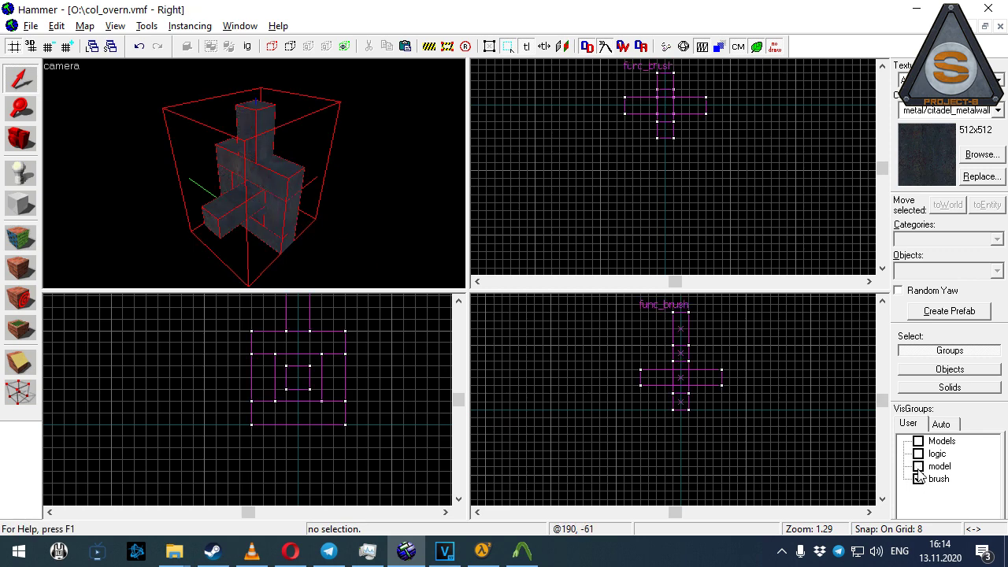
left_click(328, 160)
left_click(987, 206)
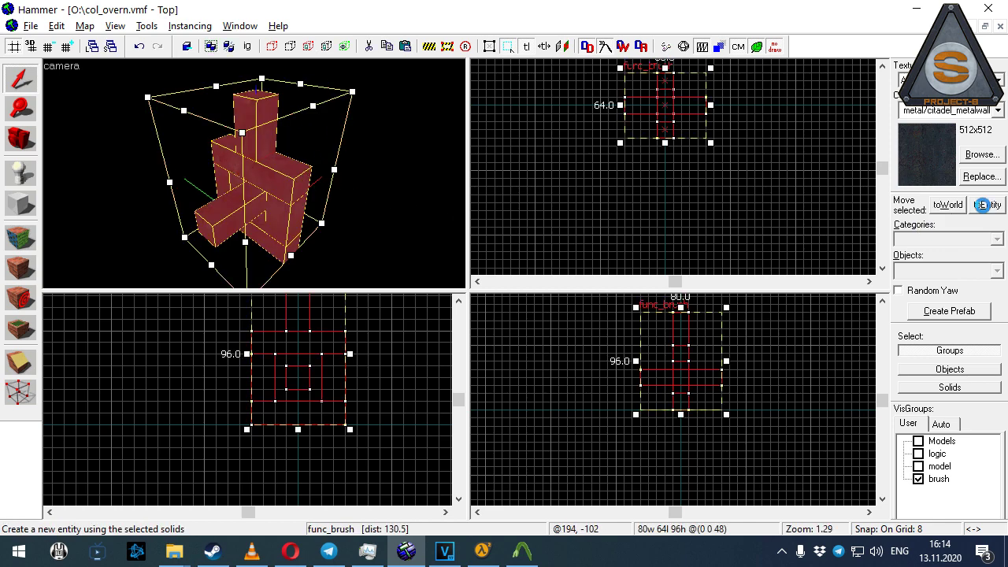
left_click(636, 337)
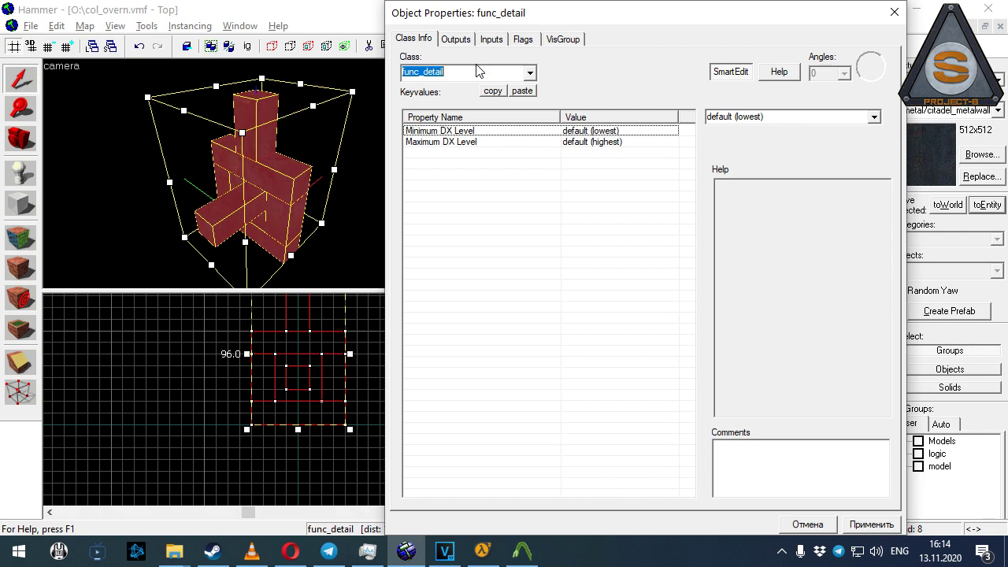
type("model")
left_click(468, 93)
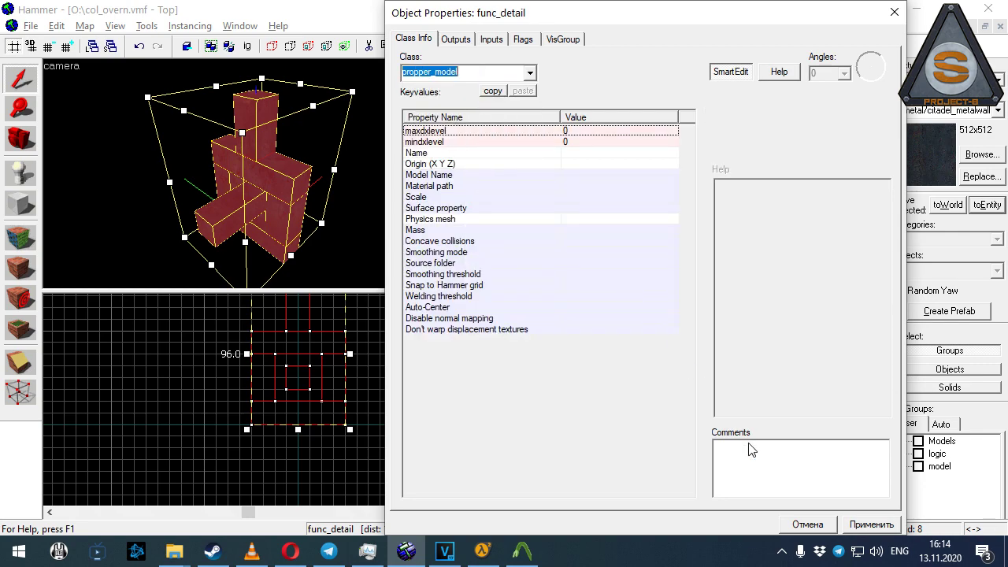
- Give the propper_model name 1, physics mesh 1 and surface property metal
left_click(862, 526)
type("1")
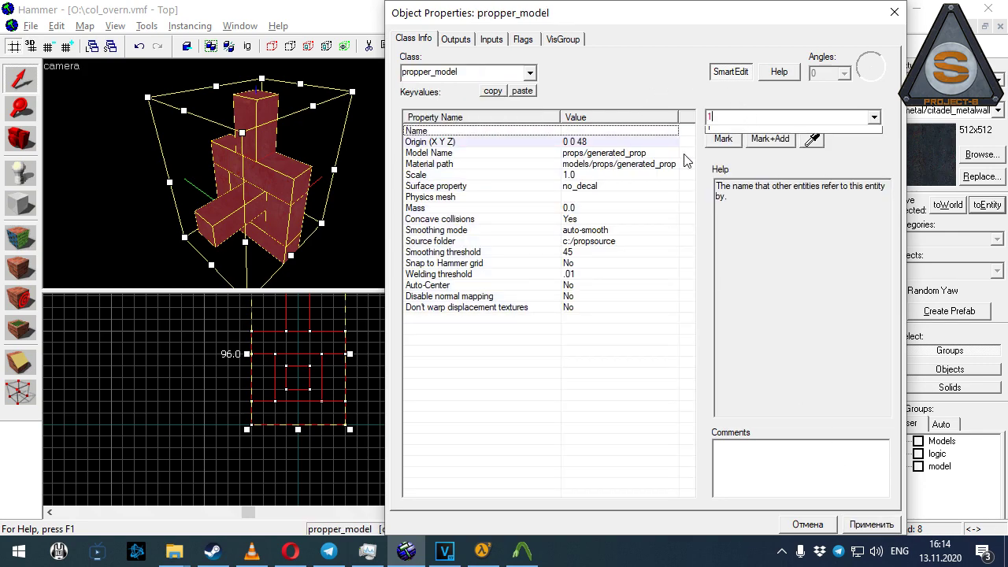
left_click(430, 197)
type("1")
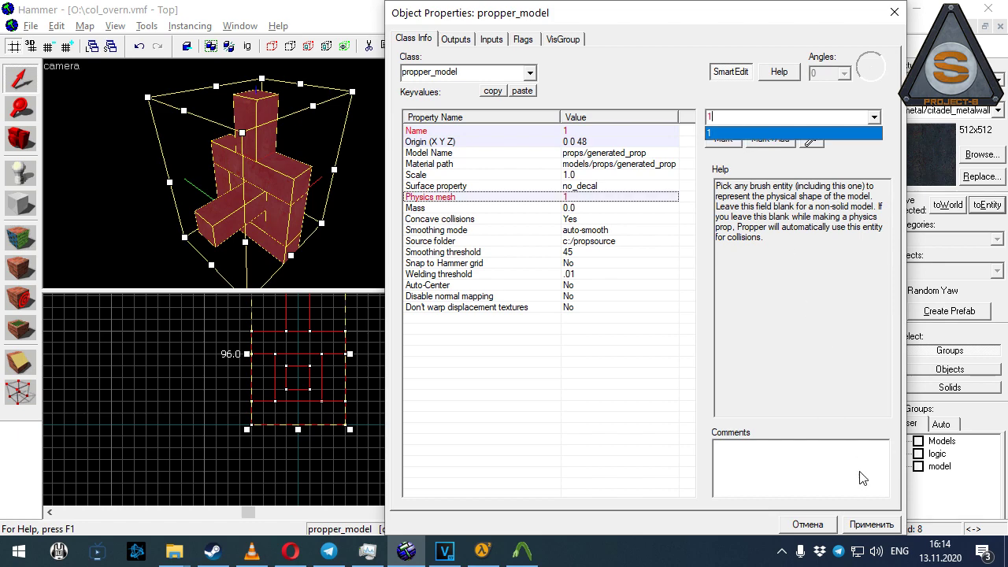
left_click(879, 525)
left_click(597, 186)
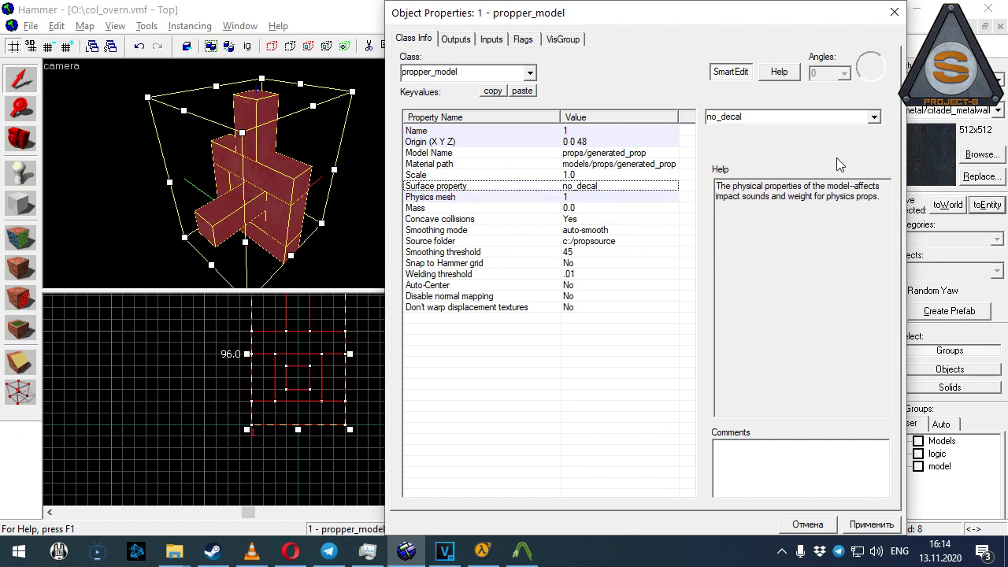
left_click(874, 117)
left_click(736, 205)
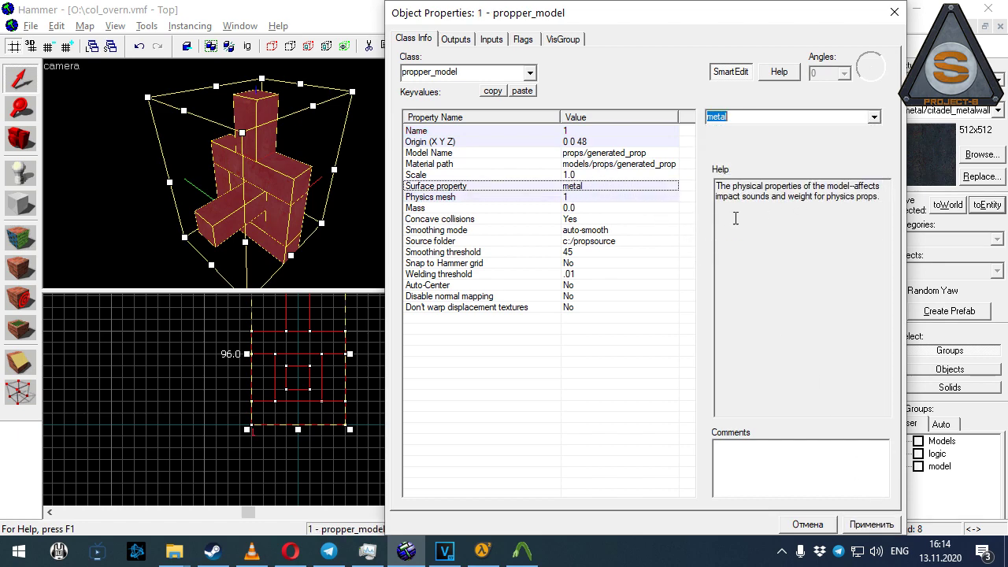
left_click(580, 230)
left_click(618, 241)
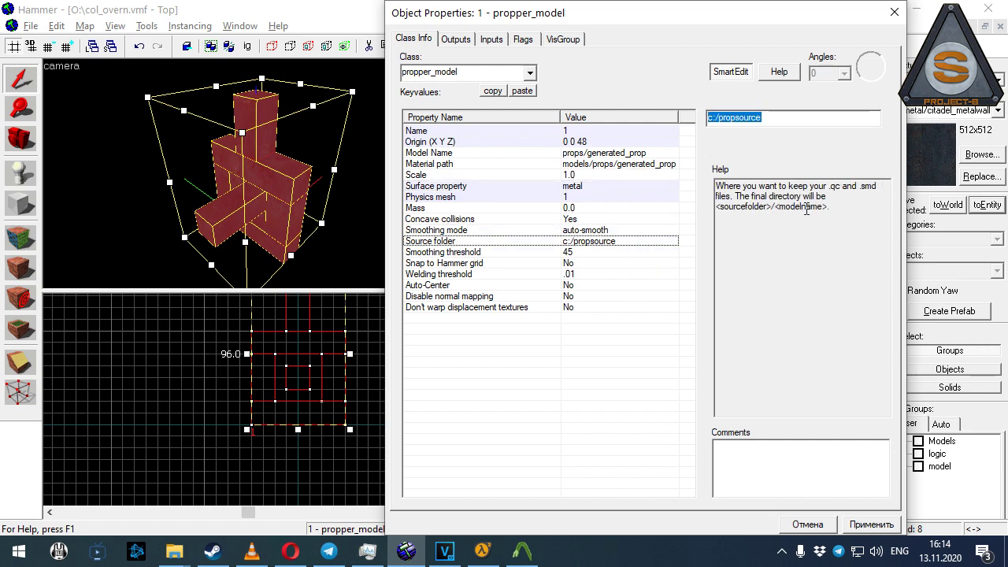
left_click(862, 524)
left_click(826, 524)
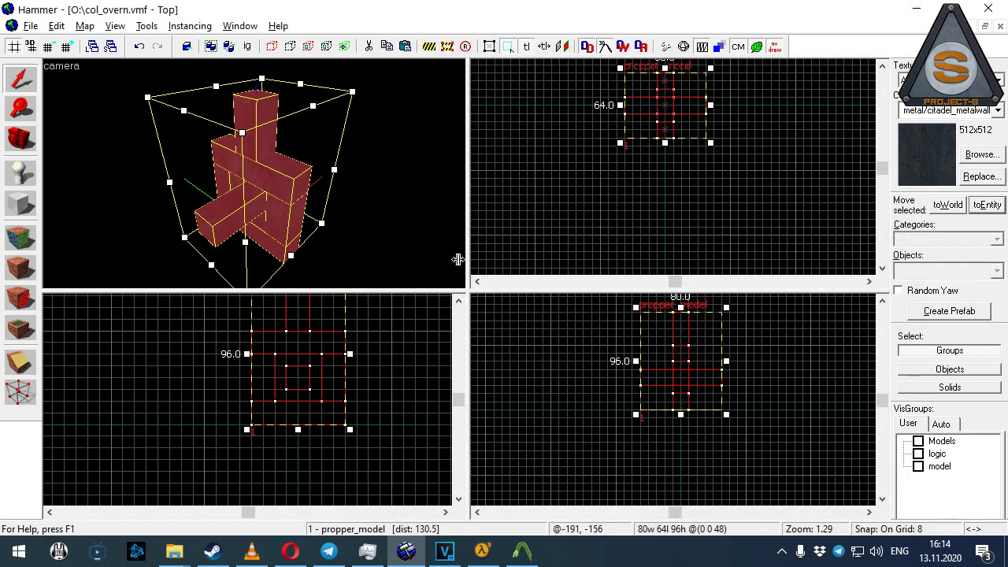
- Run the map compile with F9 from the advanced options to build the generated prop
key("F9")
left_click(438, 412)
key("Return")
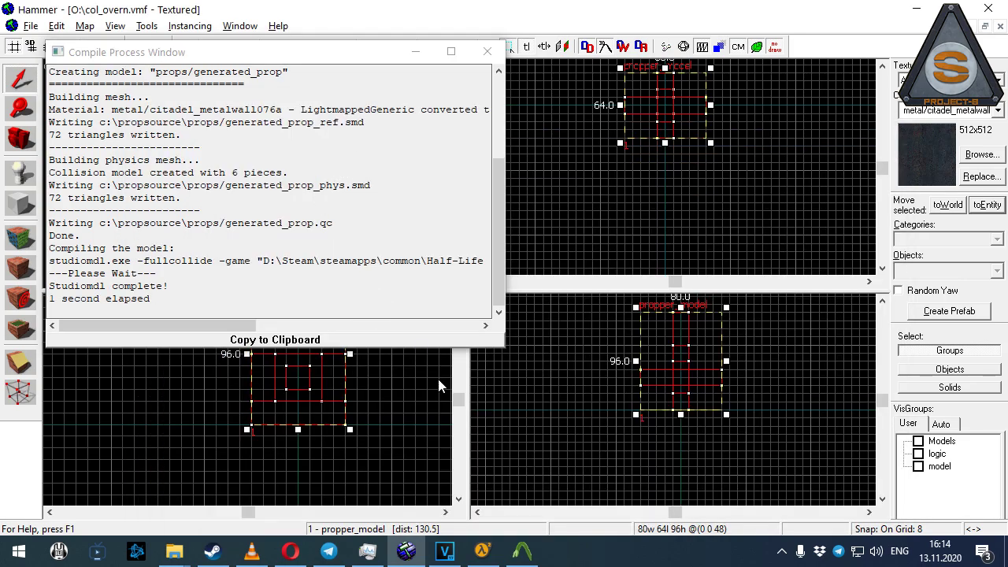
- Switch to Crowbar's Decompile tab and select the whole MDL input path
left_click(521, 551)
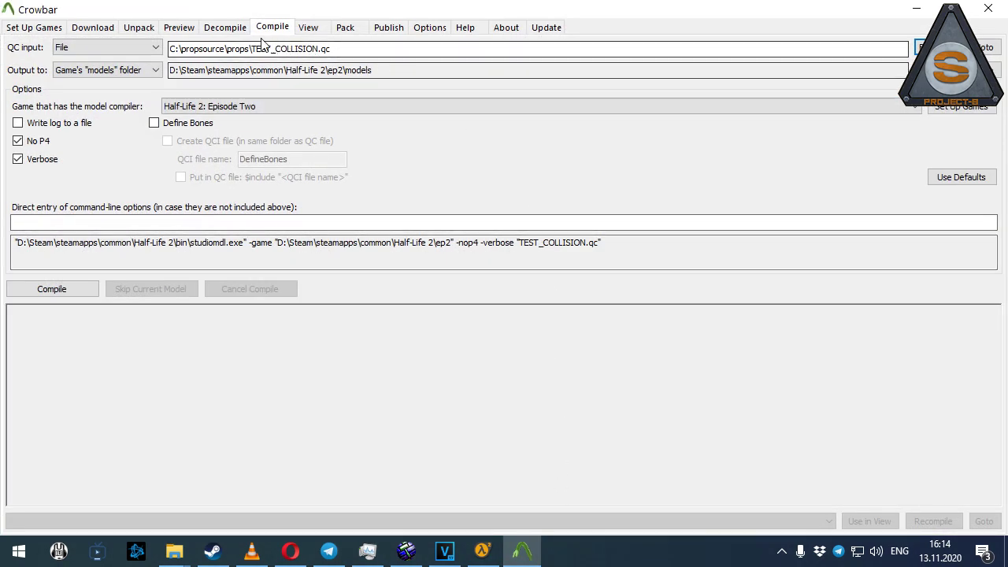
left_click(226, 27)
left_click_drag(468, 47, 174, 47)
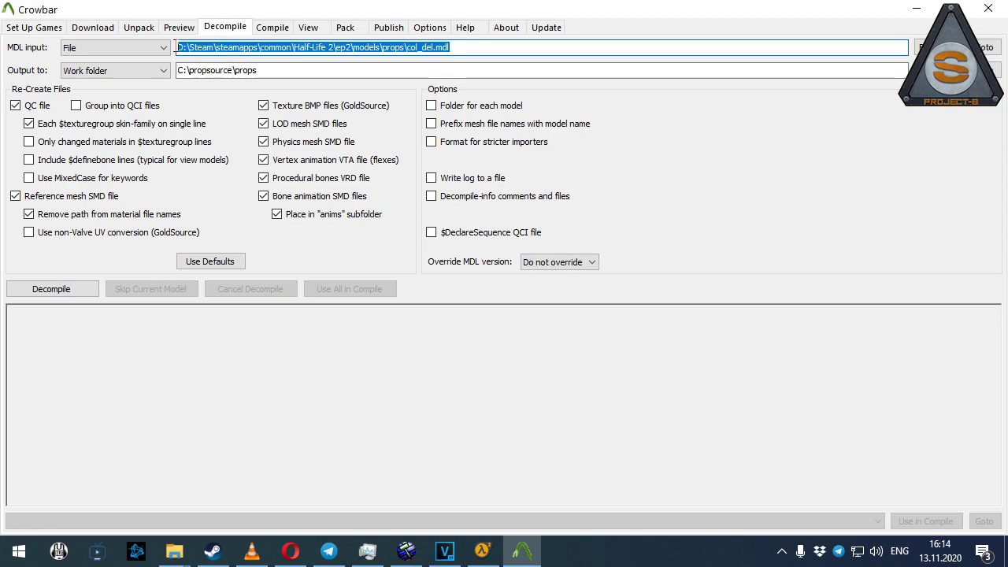
- Decompile col_del.mdl, producing col_del.qc, COL_DEL_ref.smd and idle.smd
left_click(72, 290)
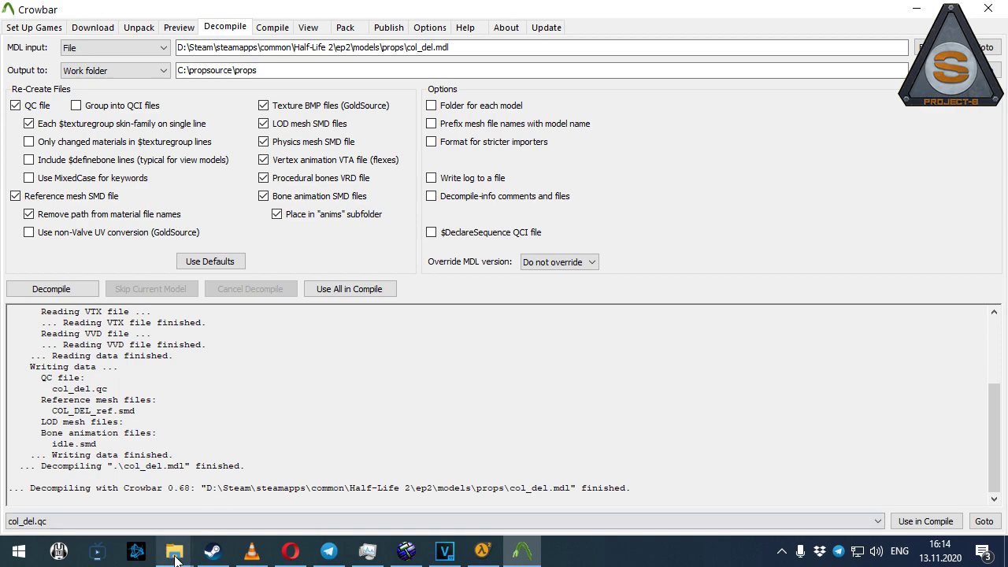
mouse_move(174, 553)
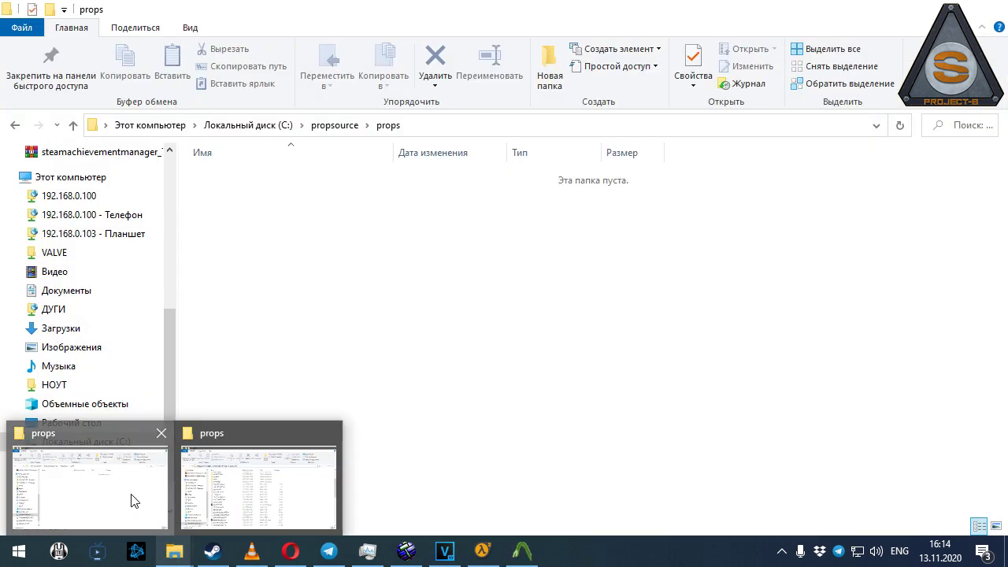
- Bring up the props folder, open col_del.qc, and select generated_prop.qc and generated_prop_phys.smd
left_click(132, 500)
double_click(247, 192)
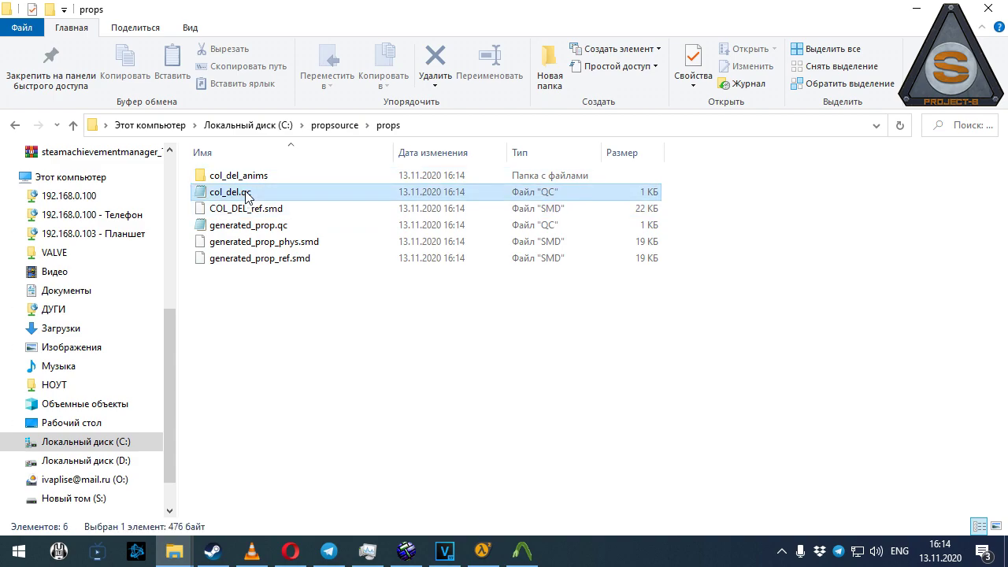
left_click(445, 127)
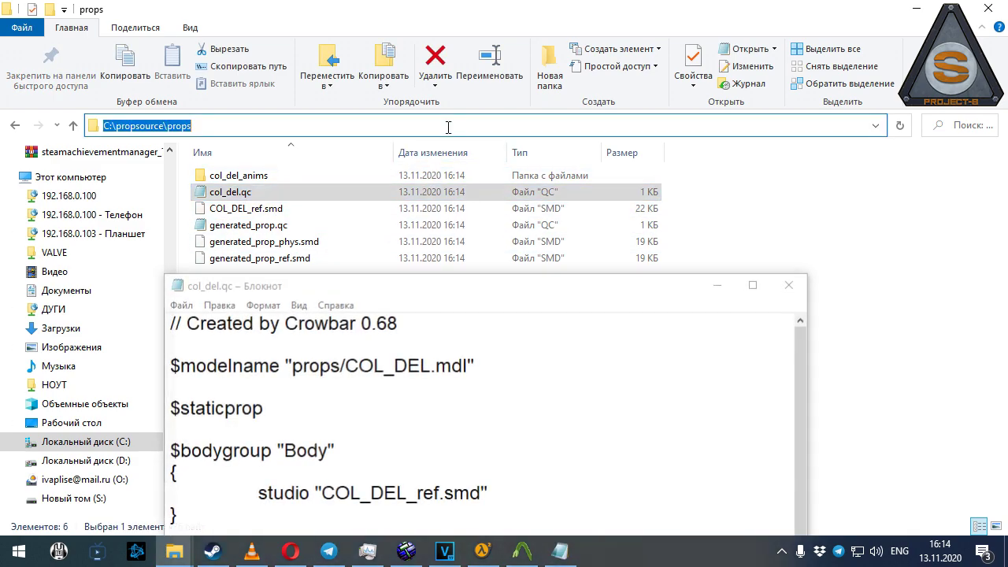
left_click(385, 347)
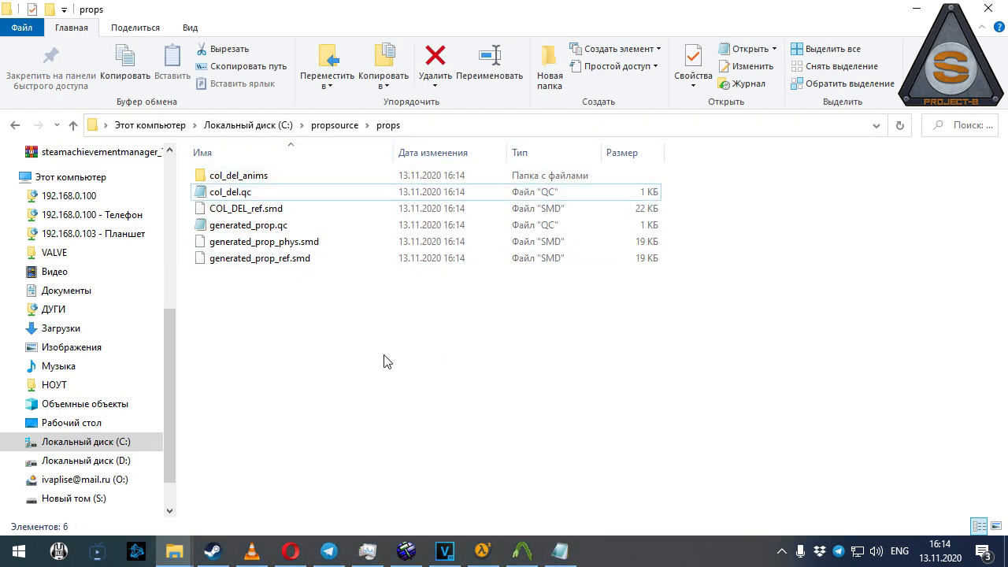
left_click(284, 228)
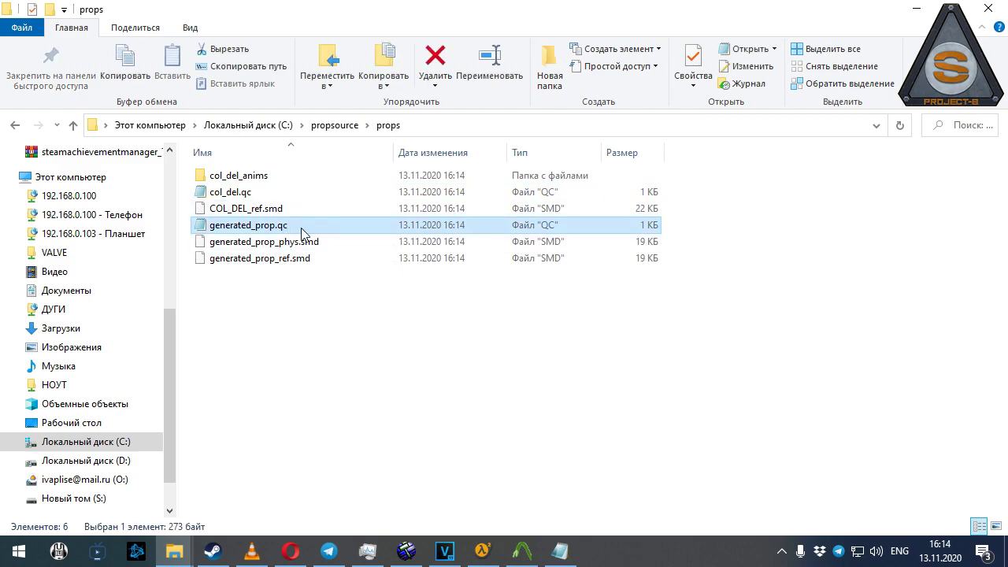
left_click(330, 243)
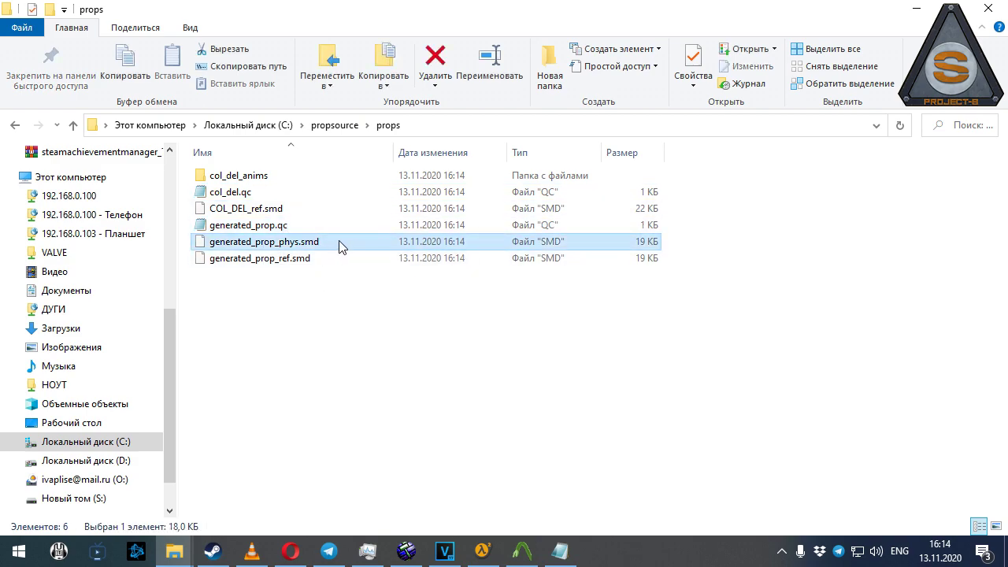
- Copy the $surfaceprop through $automass lines from generated_prop.qc, then close it
double_click(284, 226)
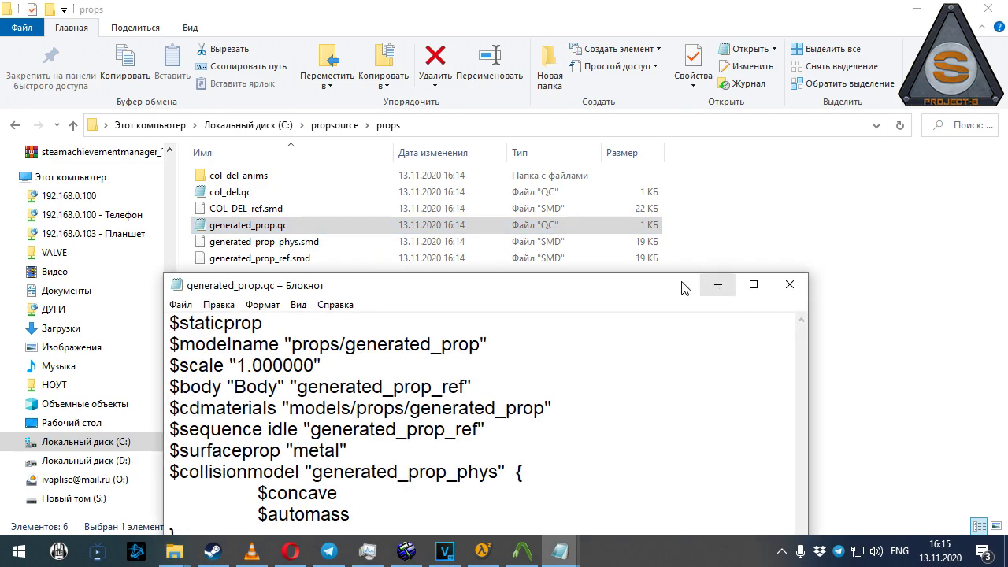
left_click_drag(646, 284, 713, 161)
mouse_move(239, 323)
left_mouse_down()
mouse_move(450, 393)
mouse_move(453, 404)
left_mouse_up()
key("ctrl+c")
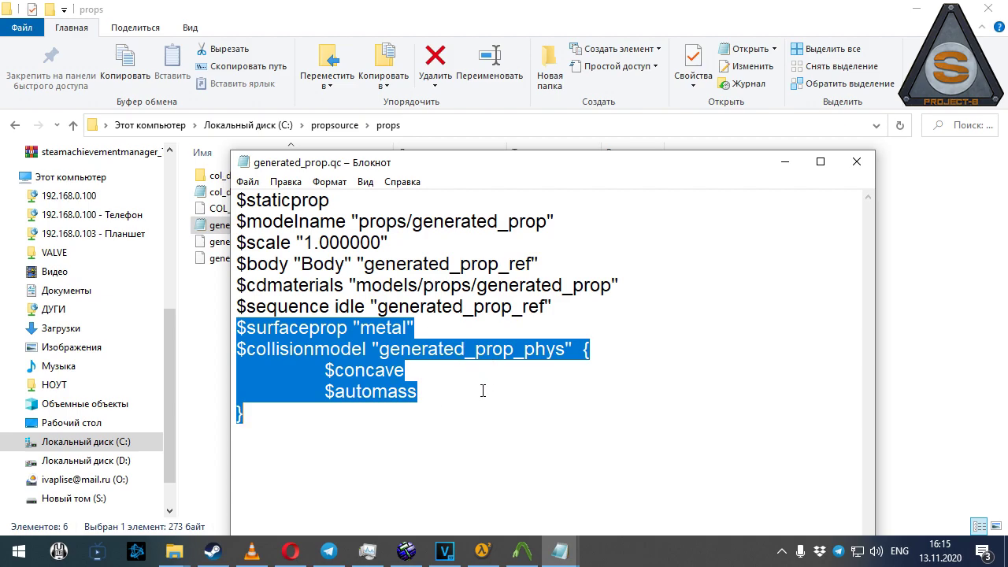
left_click(858, 162)
- Replace col_del.qc's $surfaceprop "metal" line with the pasted $collisionmodel block and save
left_click(754, 285)
scroll(391, 372, "down", 2)
scroll(396, 364, "up", 3)
left_click(115, 249)
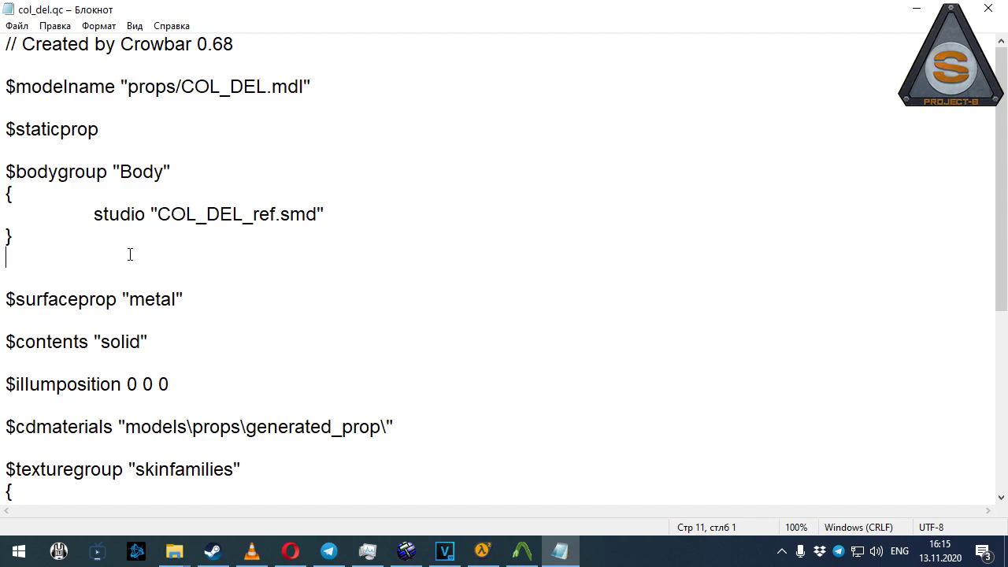
left_click_drag(201, 301, 5, 298)
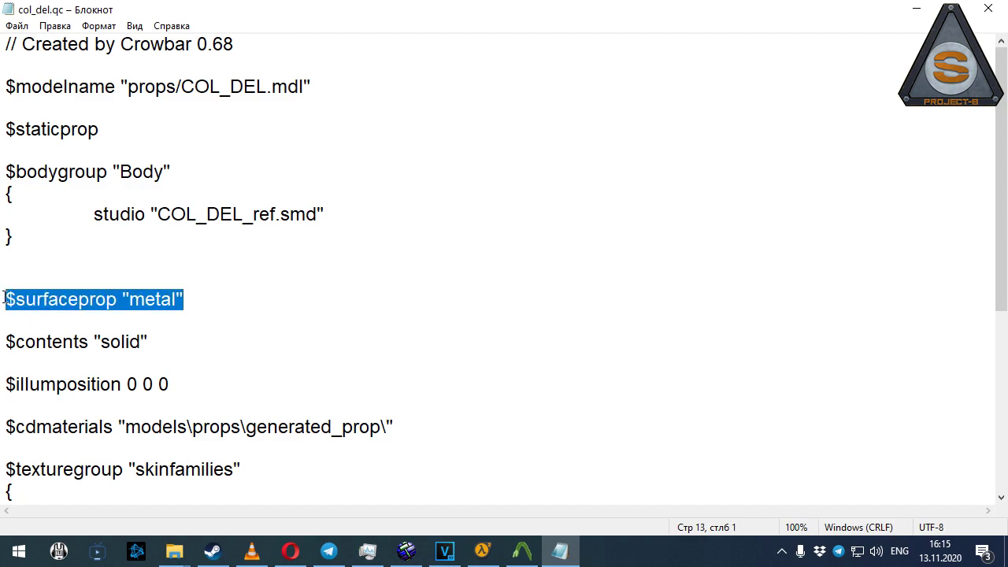
key("Delete")
key("ctrl+v")
key("ctrl+s")
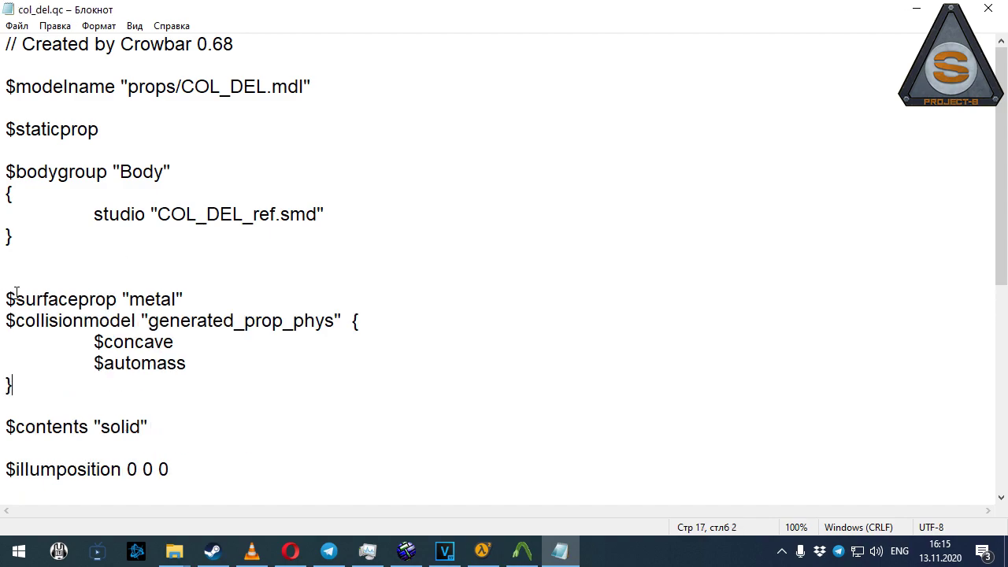
left_click(988, 8)
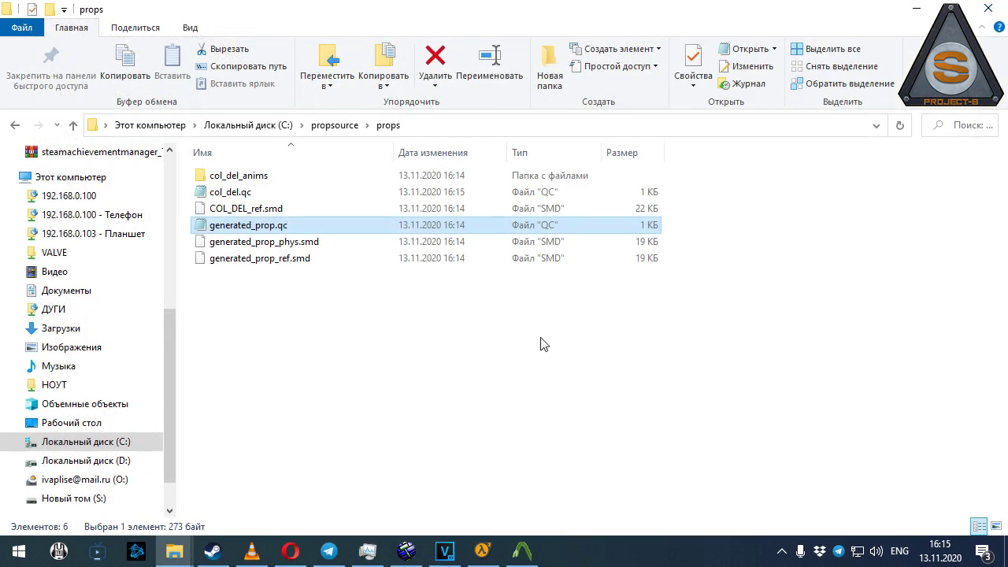
left_click(523, 550)
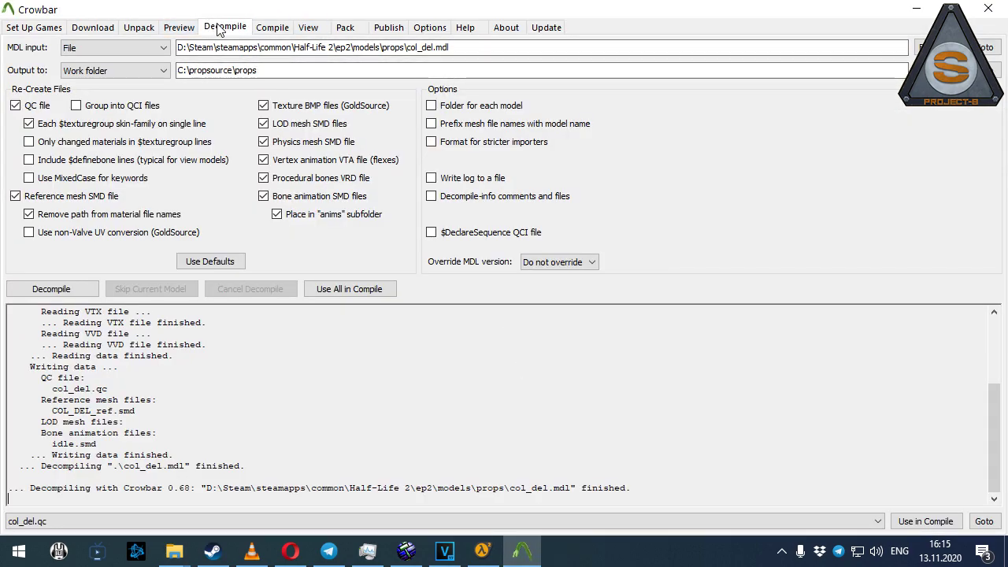
- Pick col_del.qc as the QC input on Crowbar's Compile tab and compile it
left_click(272, 27)
left_click(358, 49)
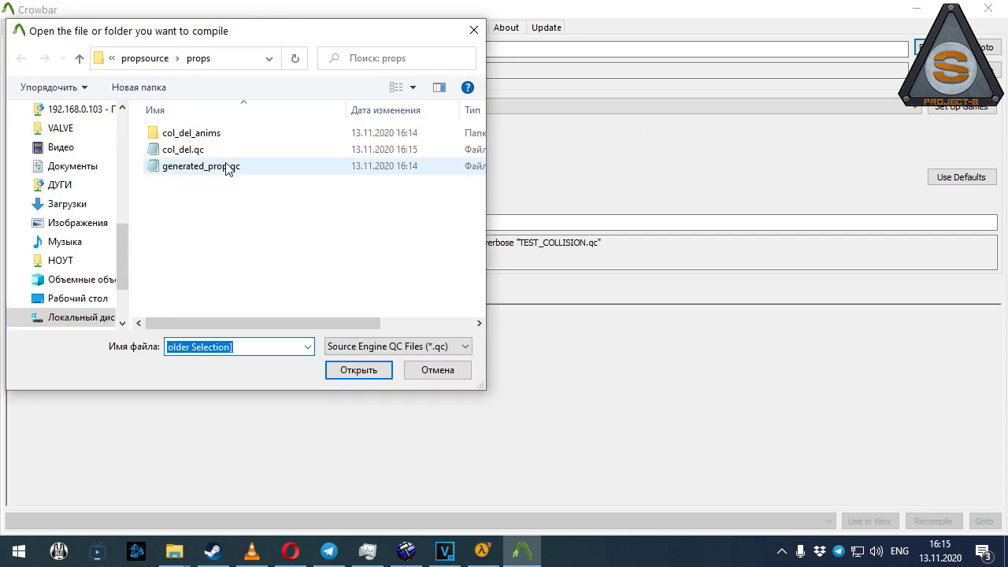
double_click(204, 155)
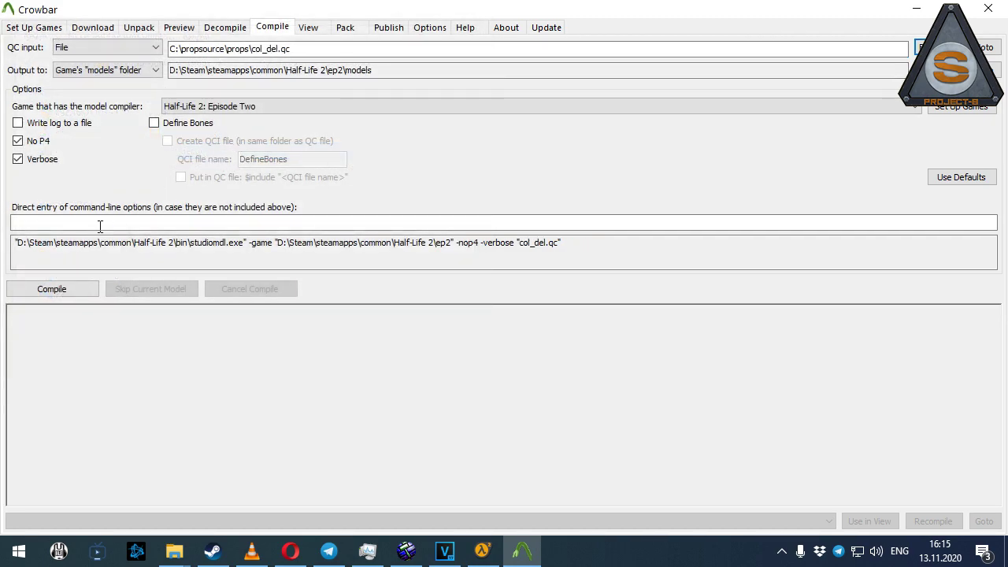
left_click(60, 291)
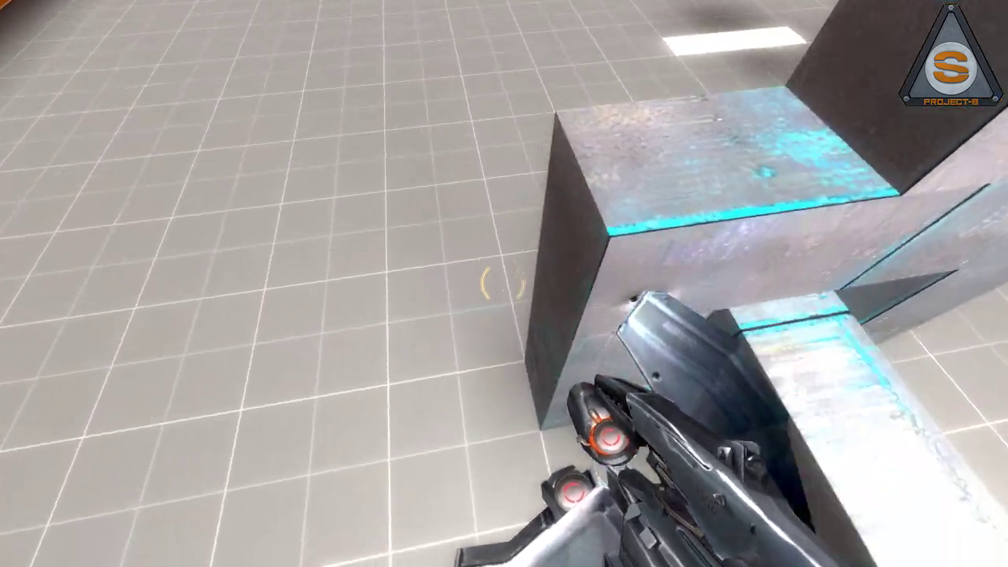
- Fire at the compiled prop in the test room to check that bullets hit its collision
left_click(504, 283)
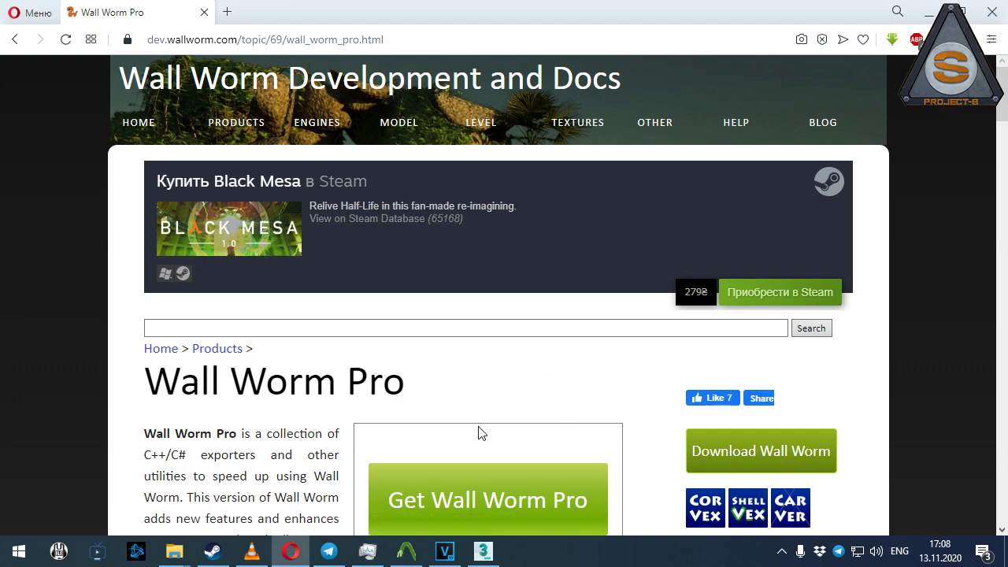
mouse_move(407, 382)
left_mouse_down()
mouse_move(288, 384)
mouse_move(409, 391)
left_mouse_up()
scroll(469, 386, "down", 2)
scroll(471, 387, "down", 2)
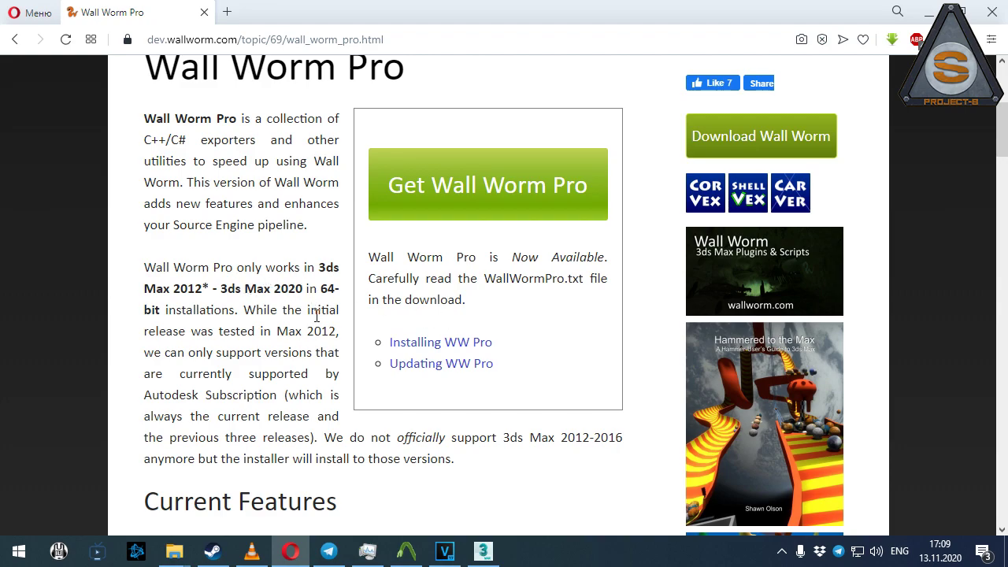
scroll(383, 322, "up", 4)
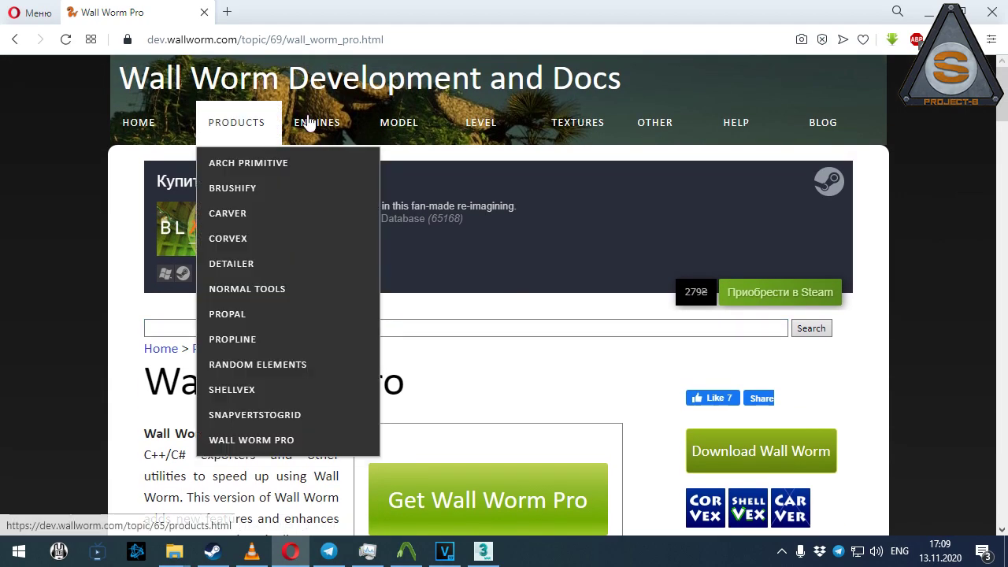
mouse_move(244, 127)
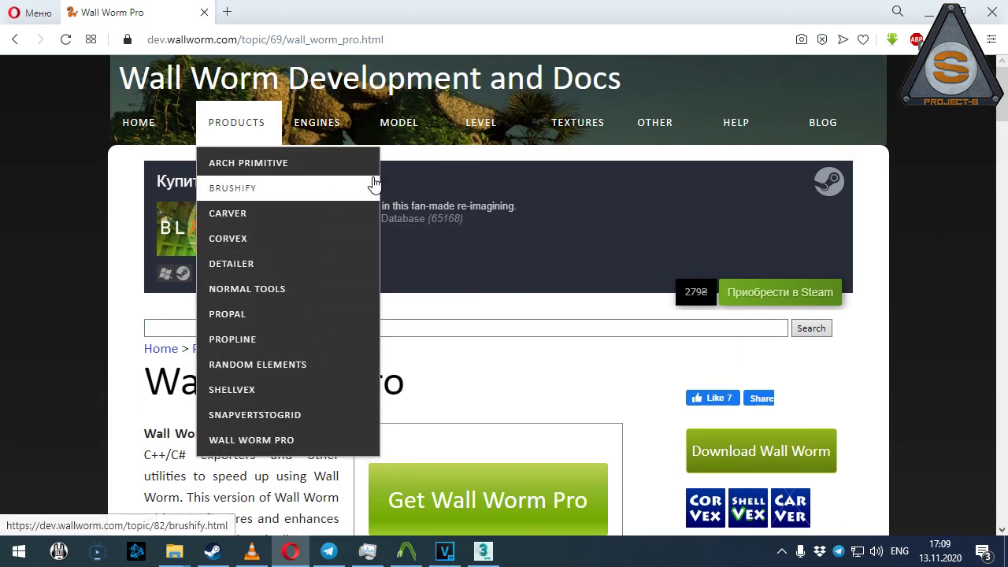
mouse_move(481, 126)
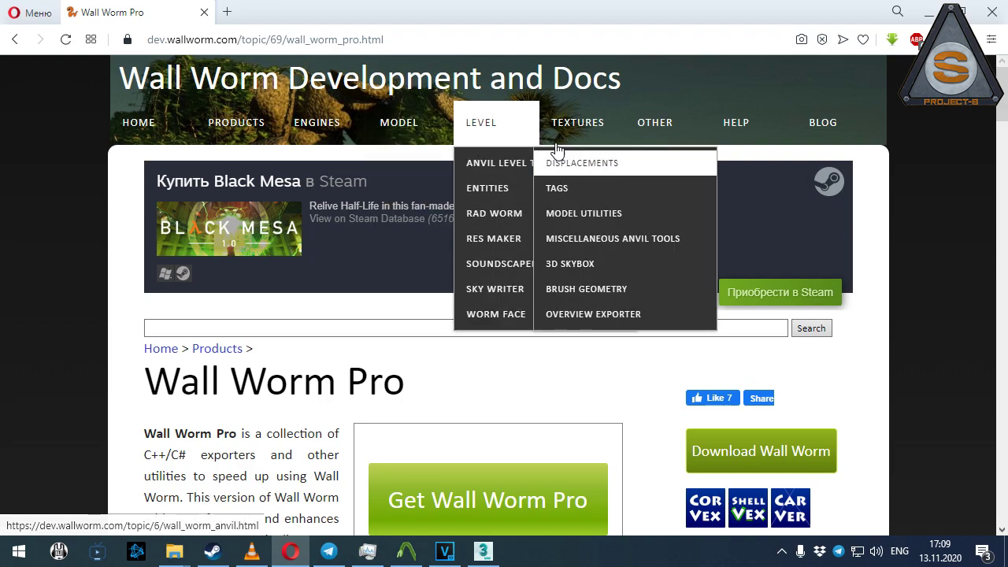
mouse_move(653, 120)
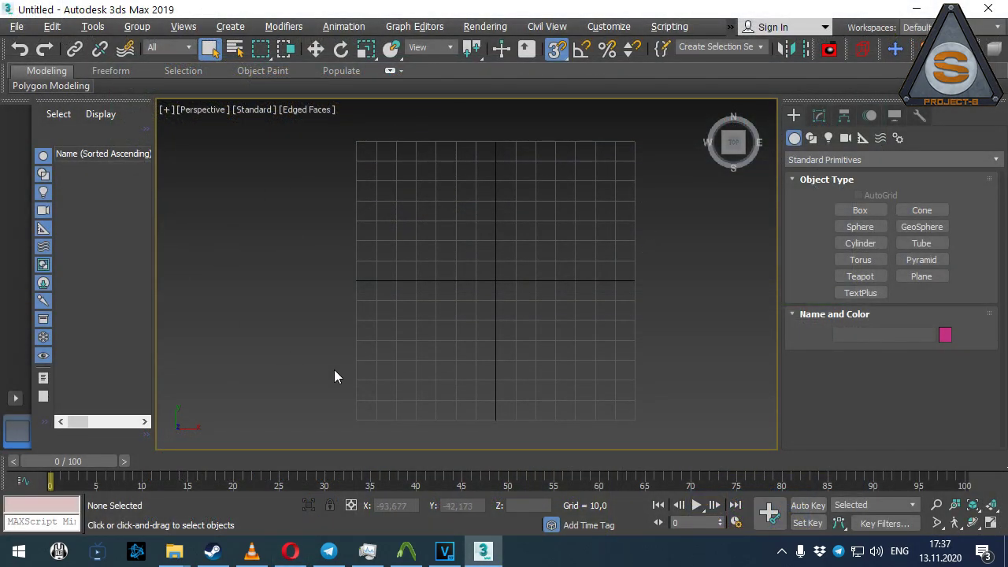
- Launch Hull Helper from the Wall Worm > Wall Worm Model menu and dock it
left_click(730, 29)
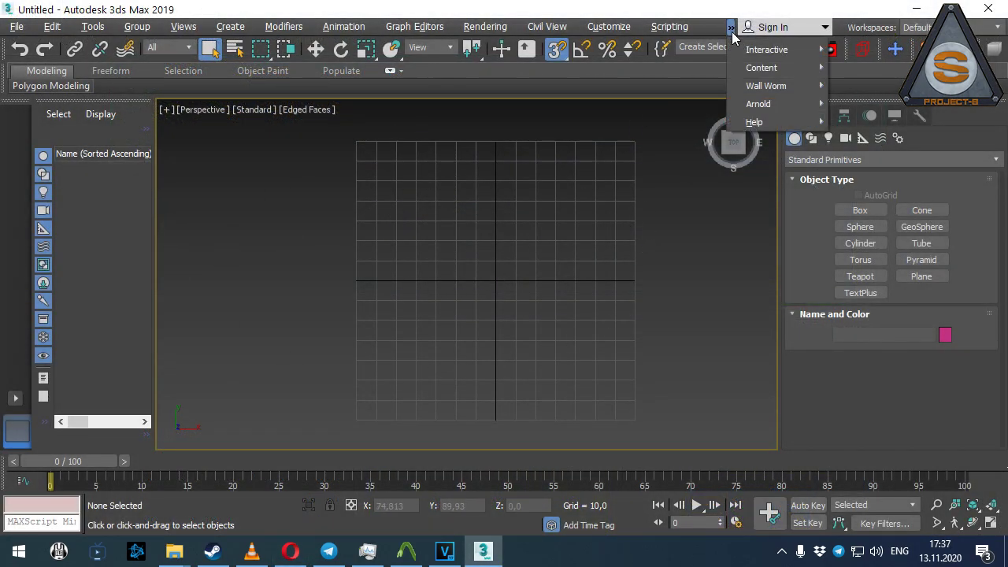
mouse_move(798, 89)
mouse_move(882, 93)
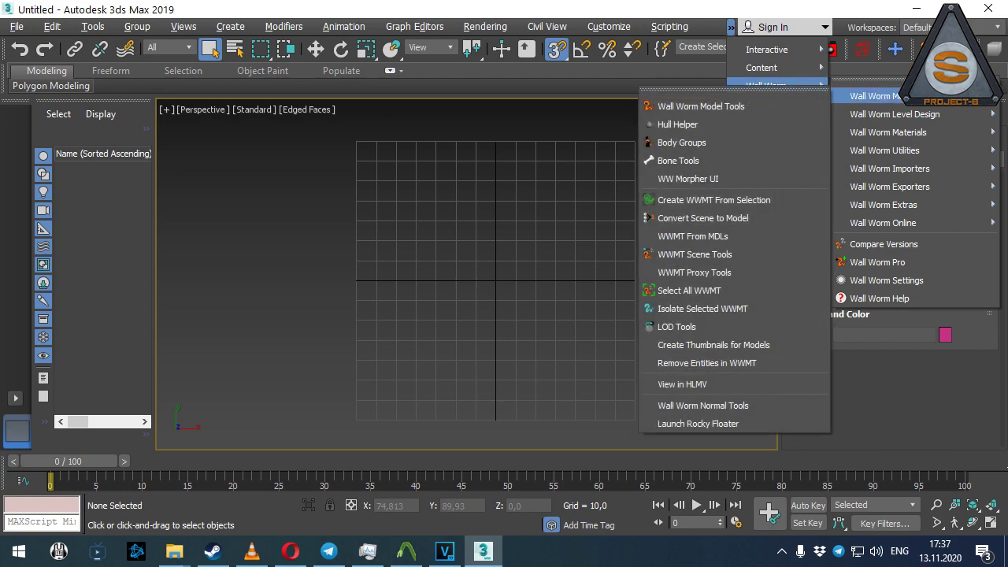
left_click(715, 128)
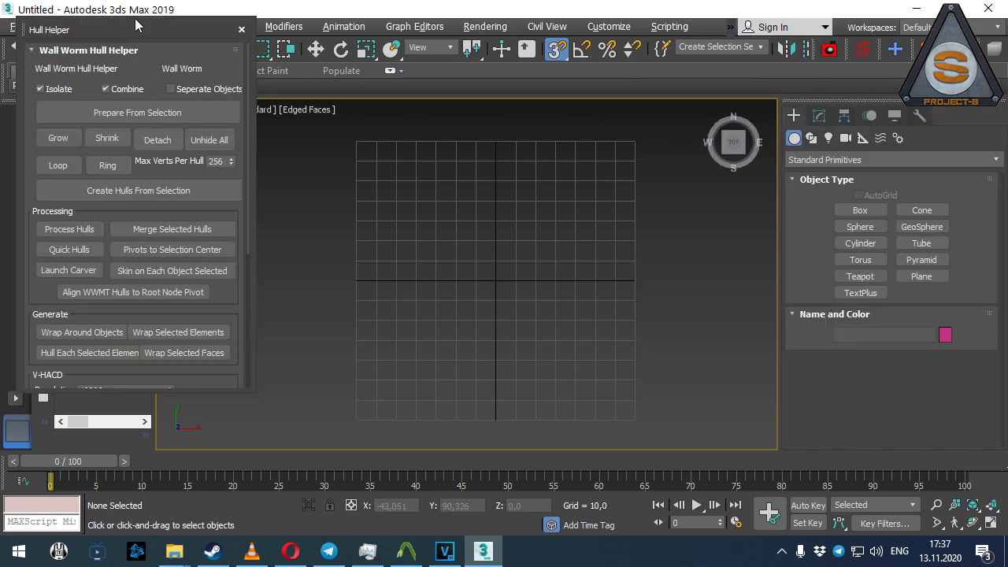
left_click_drag(225, 35, 944, 166)
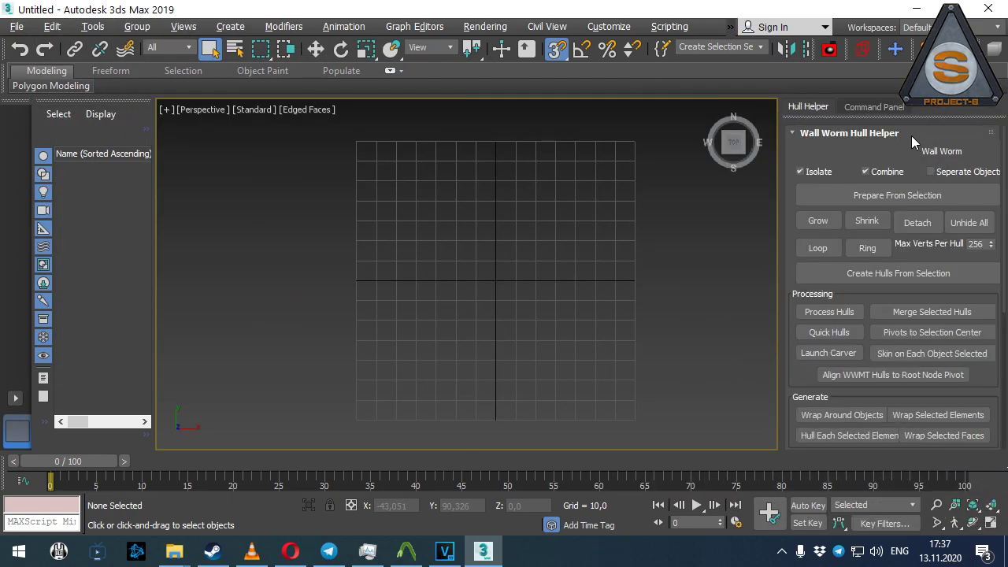
- Draw Torus001 from the grid centre and scroll Hull Helper down to V-HACD
left_click(868, 106)
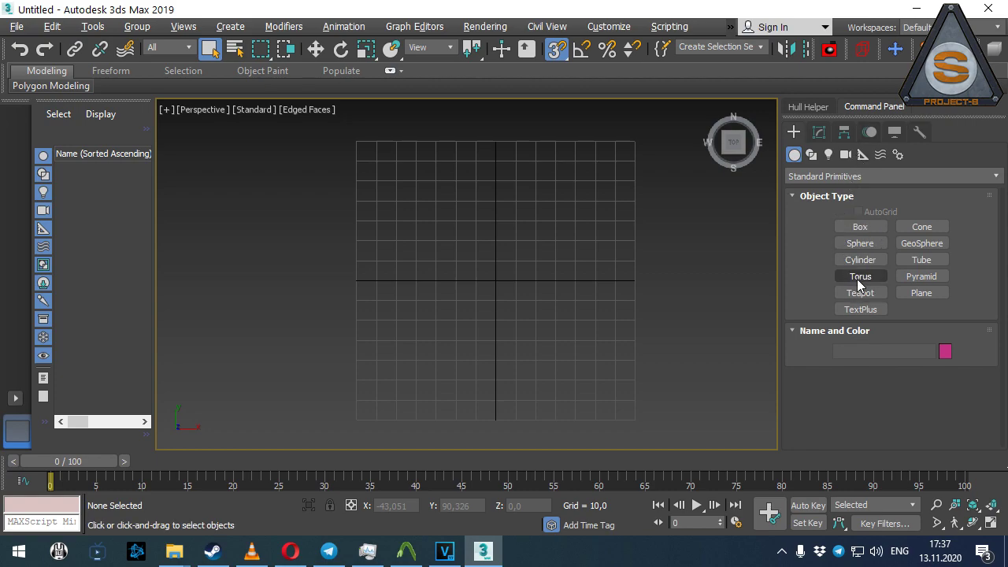
left_click(859, 278)
left_click_drag(495, 280, 613, 225)
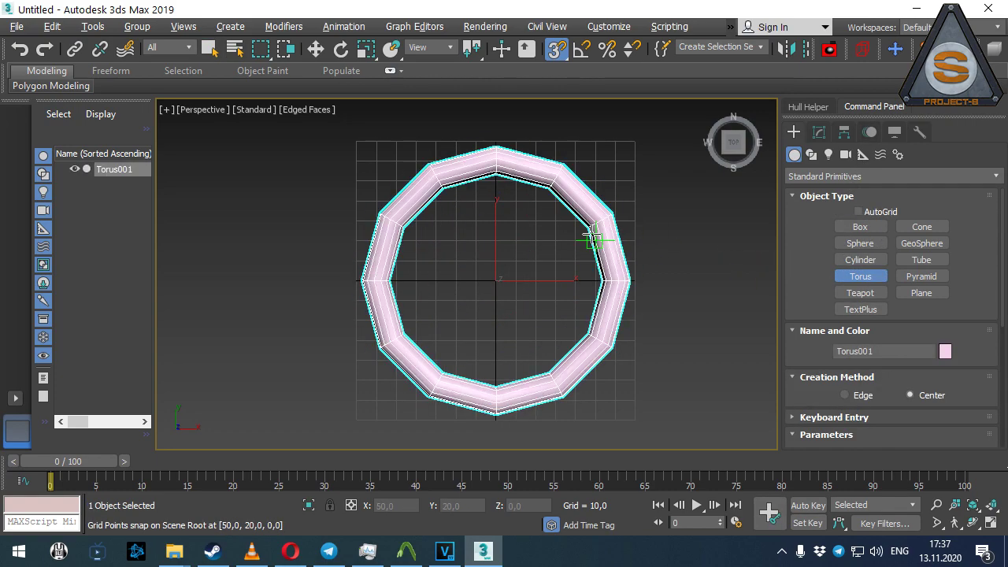
left_click(591, 231)
left_click(825, 101)
scroll(842, 302, "down", 2)
scroll(841, 302, "down", 2)
scroll(811, 317, "down", 2)
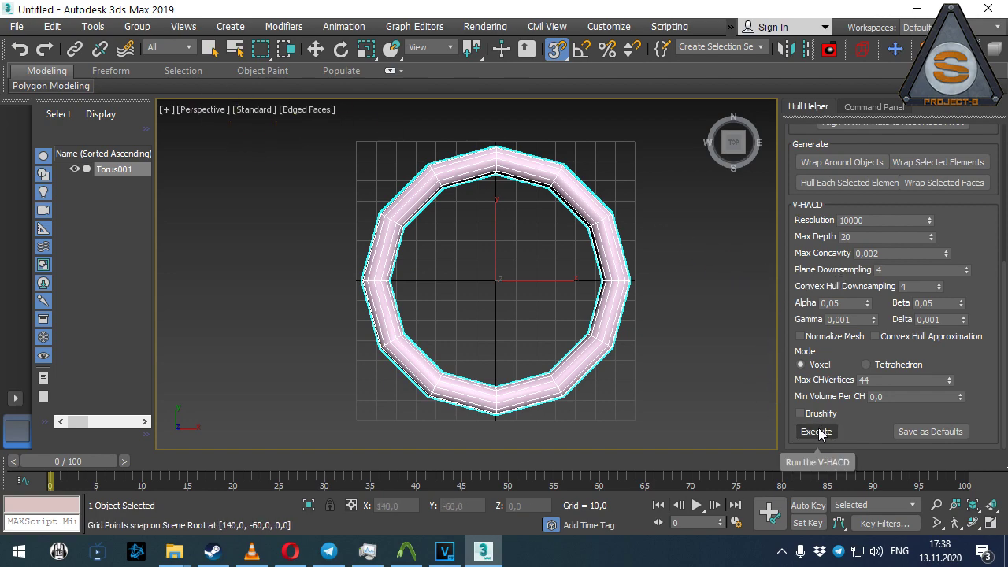
- Run V-HACD convex decomposition on the torus and import the generated hulls
left_click(197, 48)
left_click(199, 50)
left_click(209, 48)
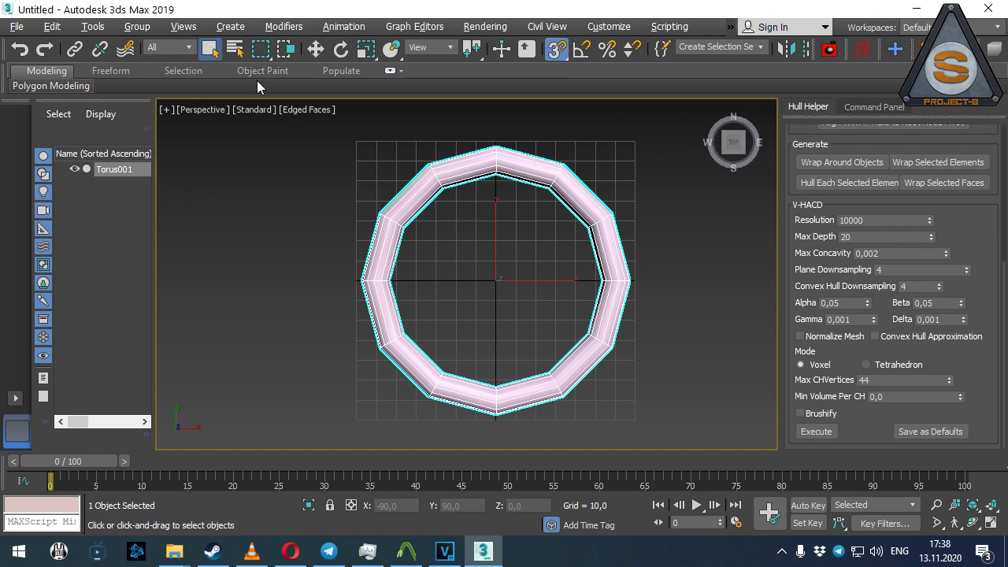
left_click(812, 434)
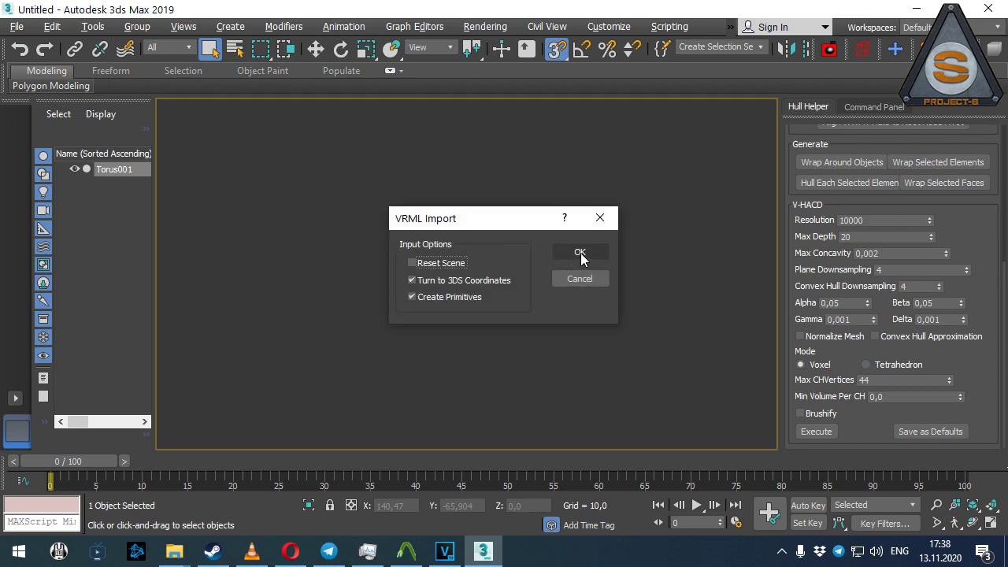
left_click(582, 254)
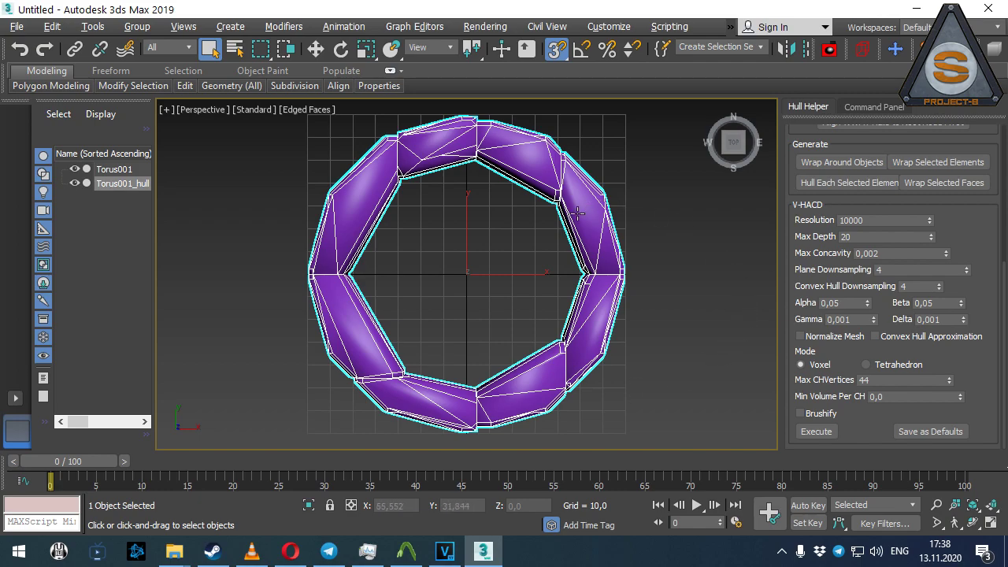
- Delete the Torus001_hull pieces and return the viewport to the Top view
left_click(739, 153)
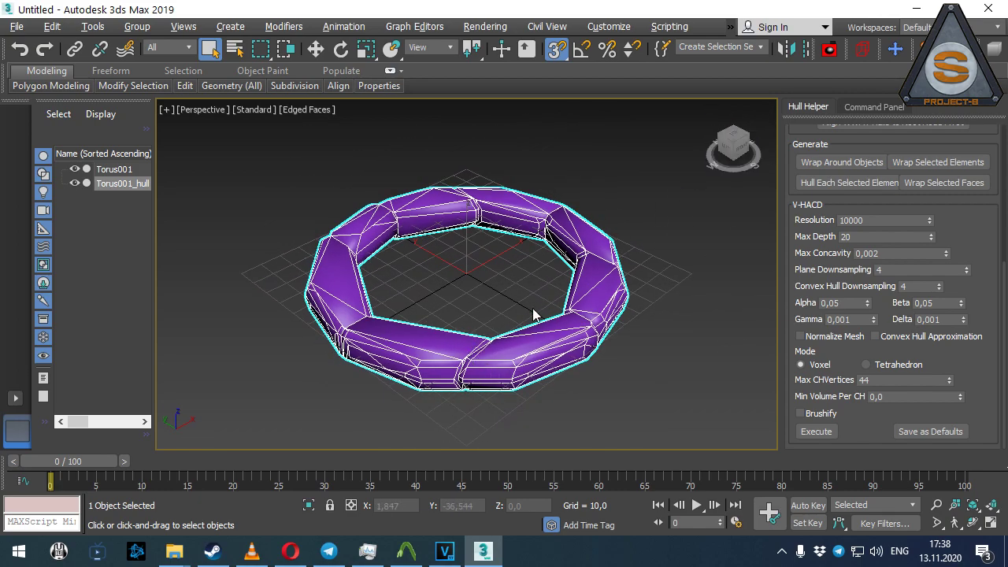
key("Delete")
left_click(736, 144)
left_click_drag(988, 215, 988, 263)
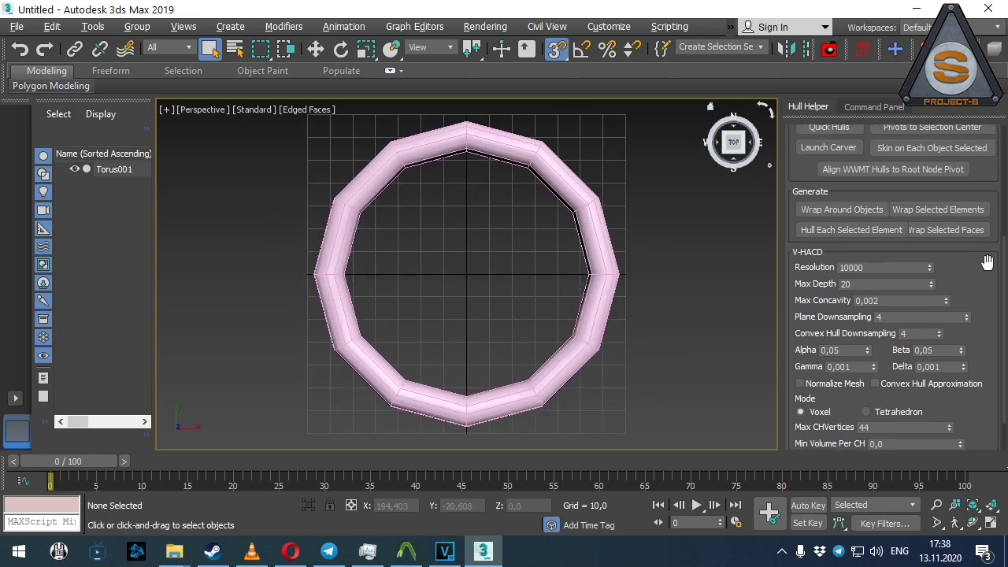
- Select the torus, prepare an editable hull copy from it, and enter polygon mode
scroll(988, 256, "up", 2)
scroll(990, 236, "up", 1)
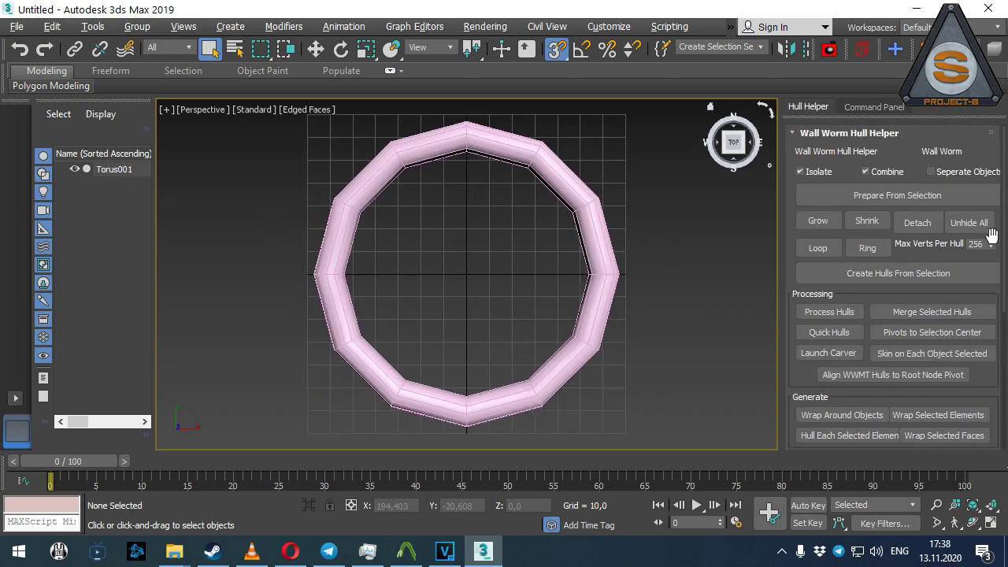
left_click(403, 144)
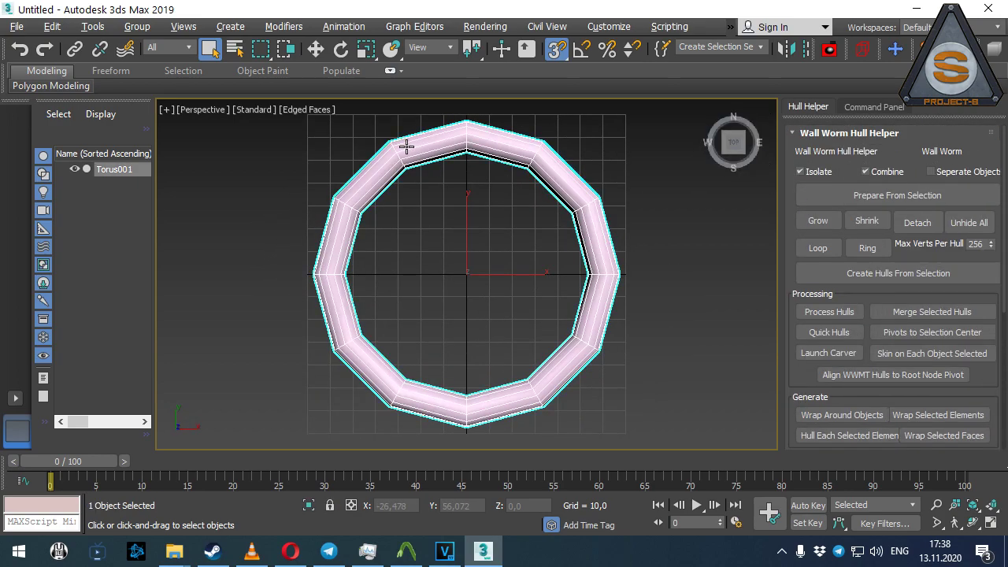
left_click(881, 196)
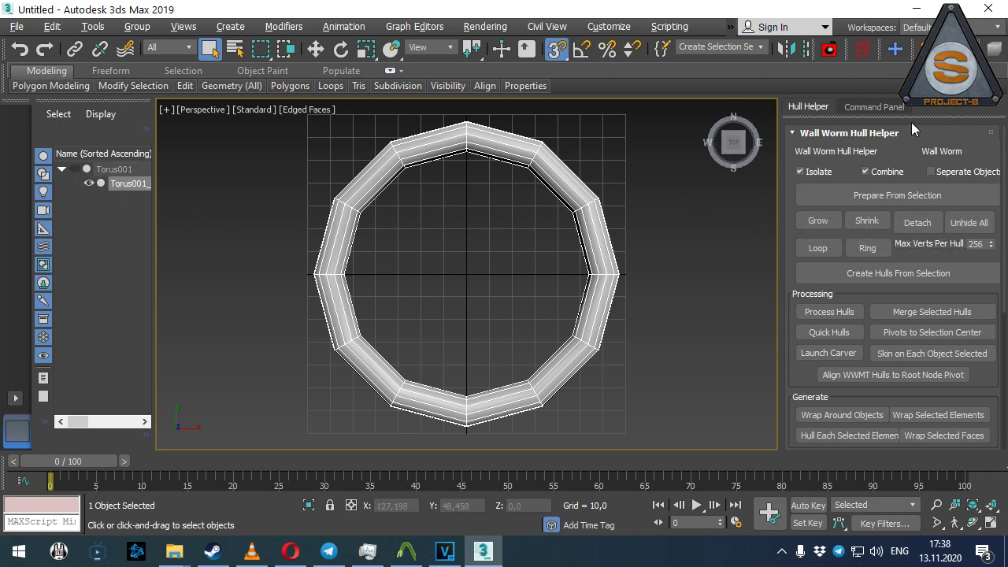
left_click(872, 107)
left_click(796, 199)
left_click(549, 177)
left_click(498, 154)
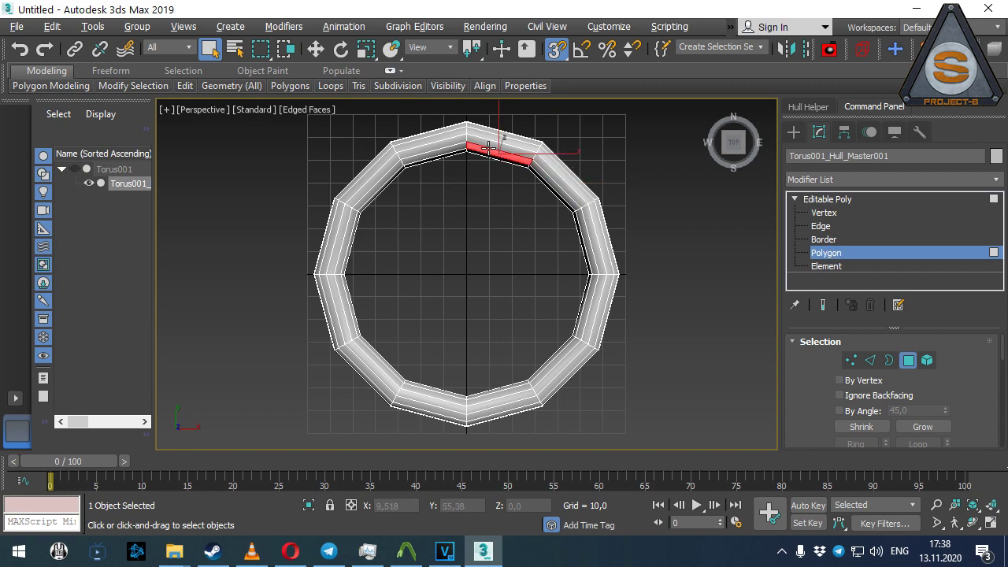
left_click(810, 107)
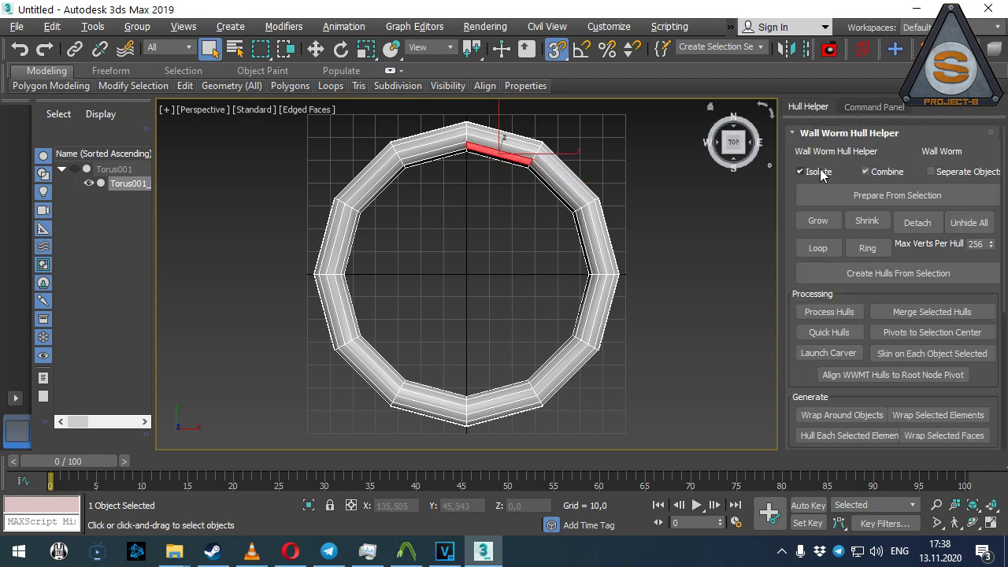
- Select all the torus polygons, build one hull from them, then undo it
key("ctrl+a")
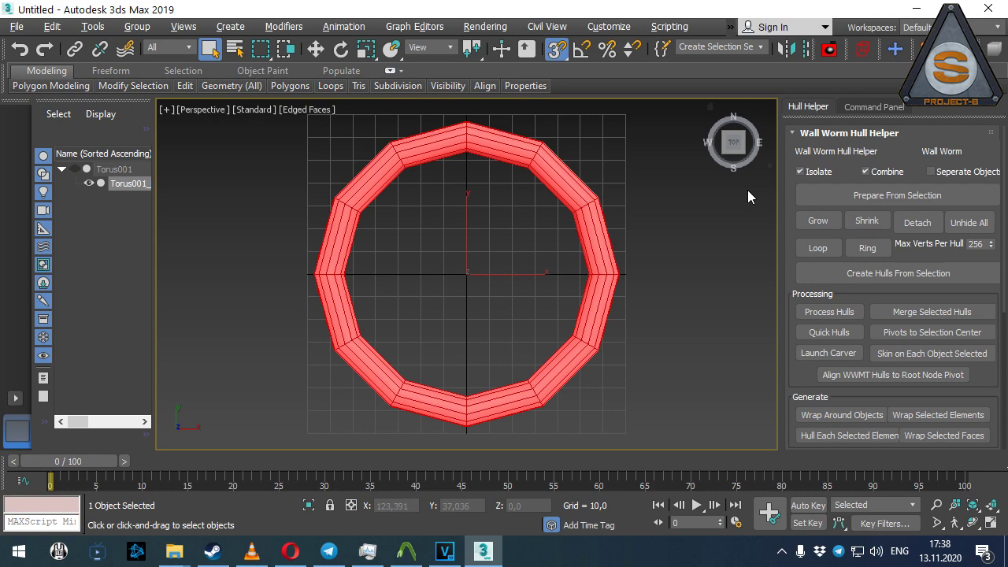
left_click(459, 170)
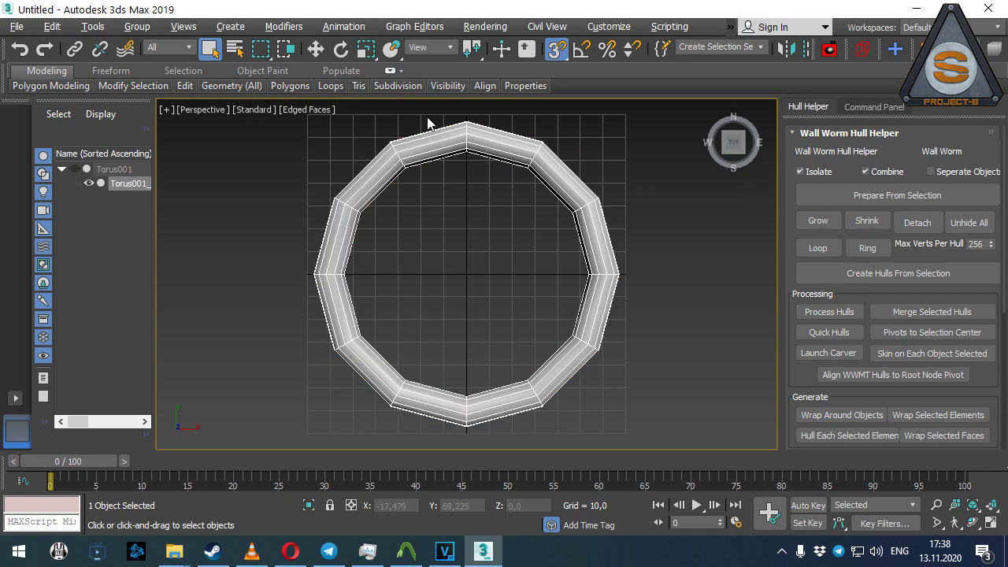
left_click(507, 161)
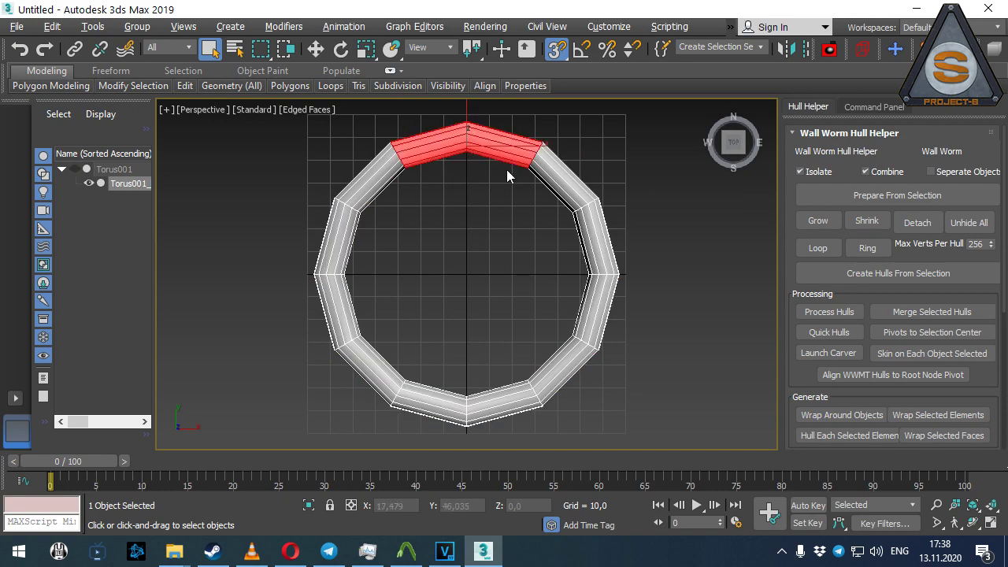
left_click(434, 398)
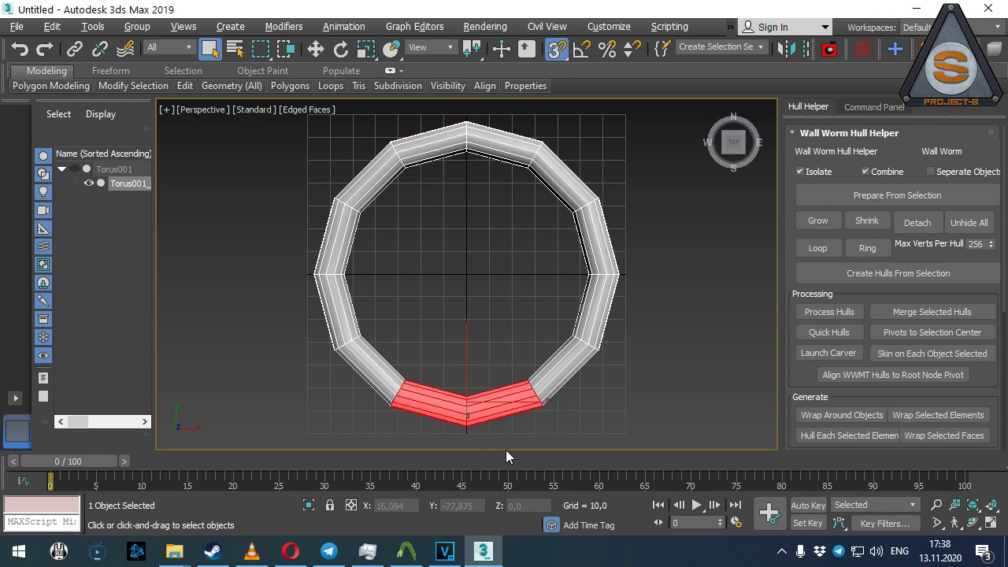
left_click(477, 350)
key("ctrl+a")
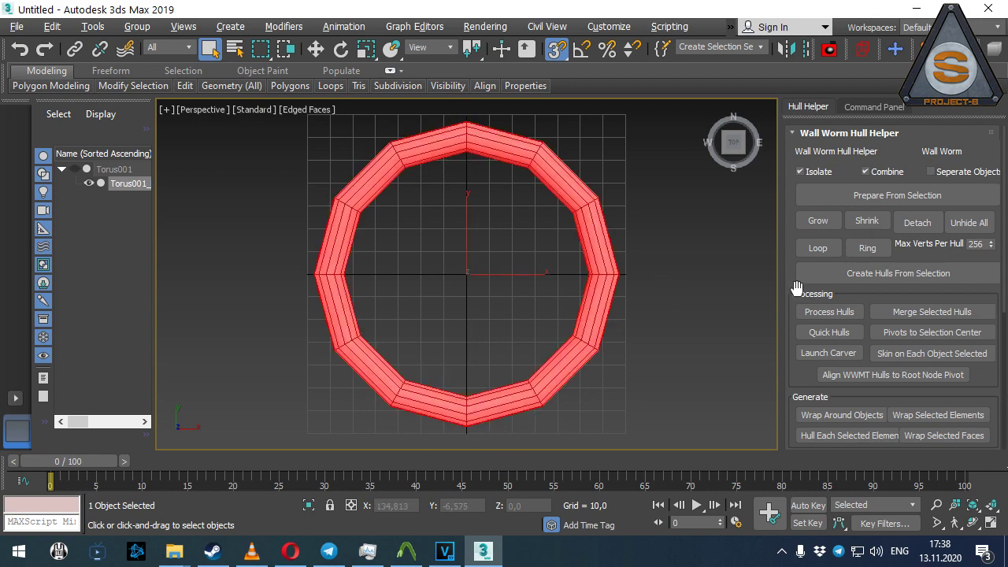
left_click(869, 276)
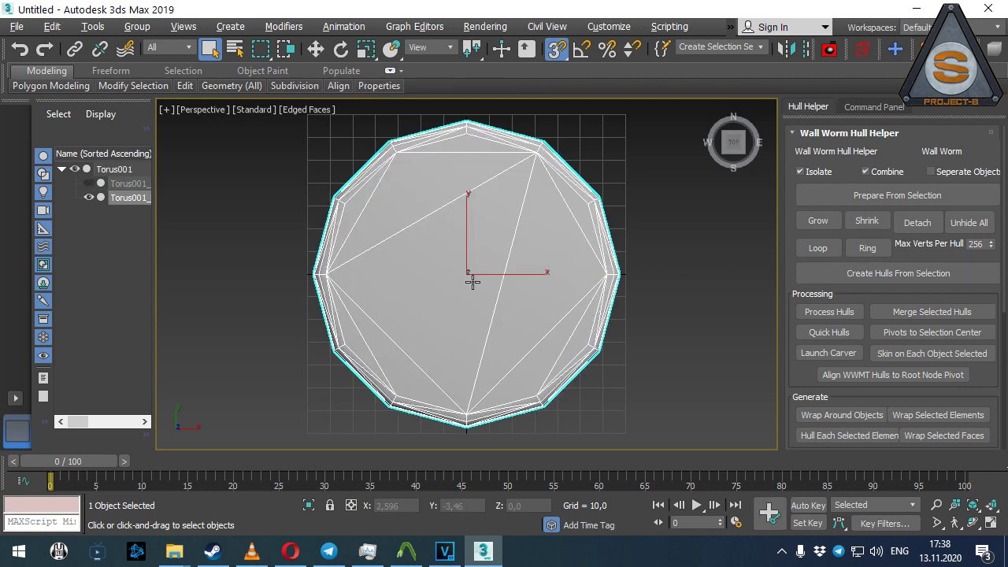
key("ctrl+z")
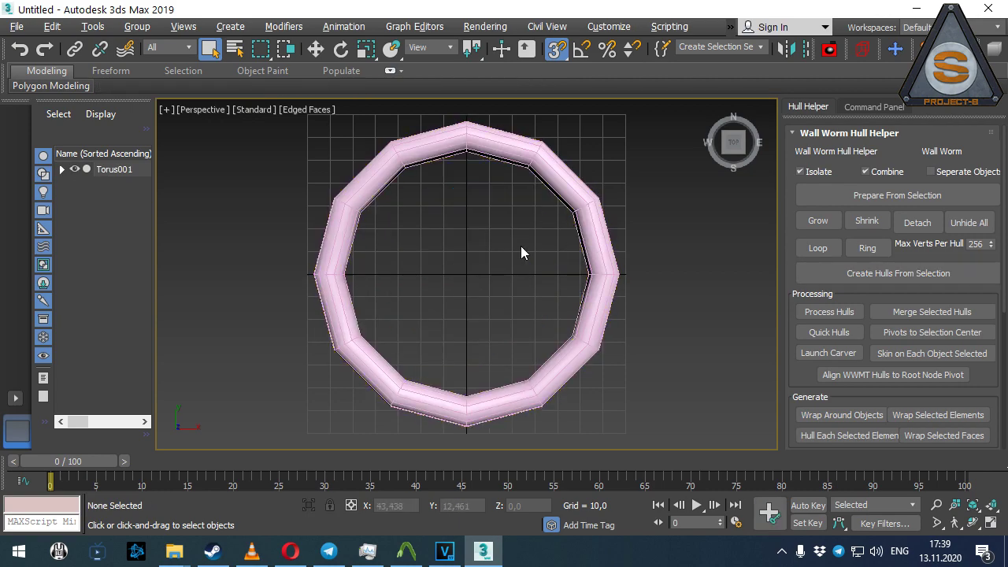
- Select the Torus001_ working copy in Editable Poly Polygon mode, leaving no faces selected
left_click(62, 170)
left_click(88, 183)
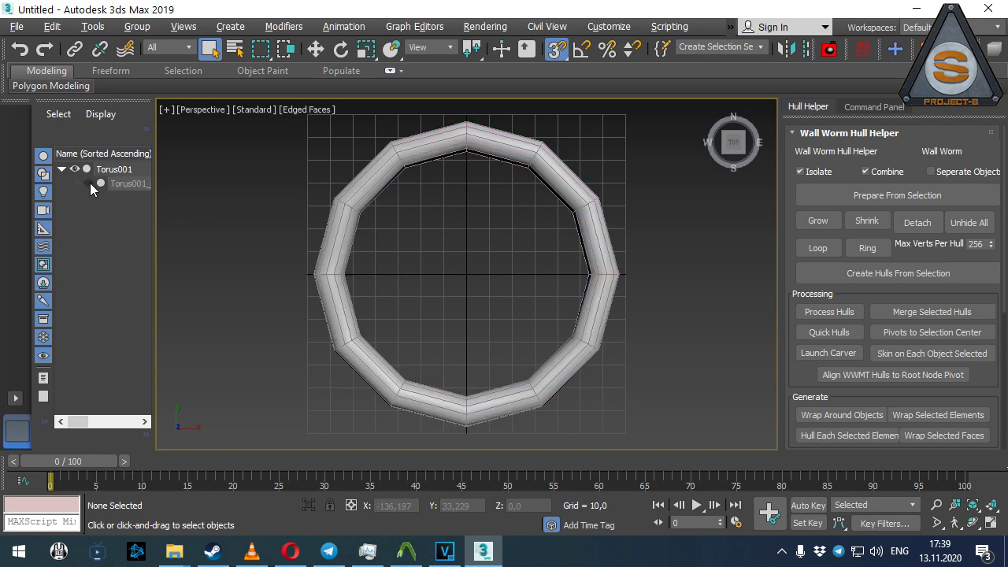
left_click(490, 142)
left_click(872, 111)
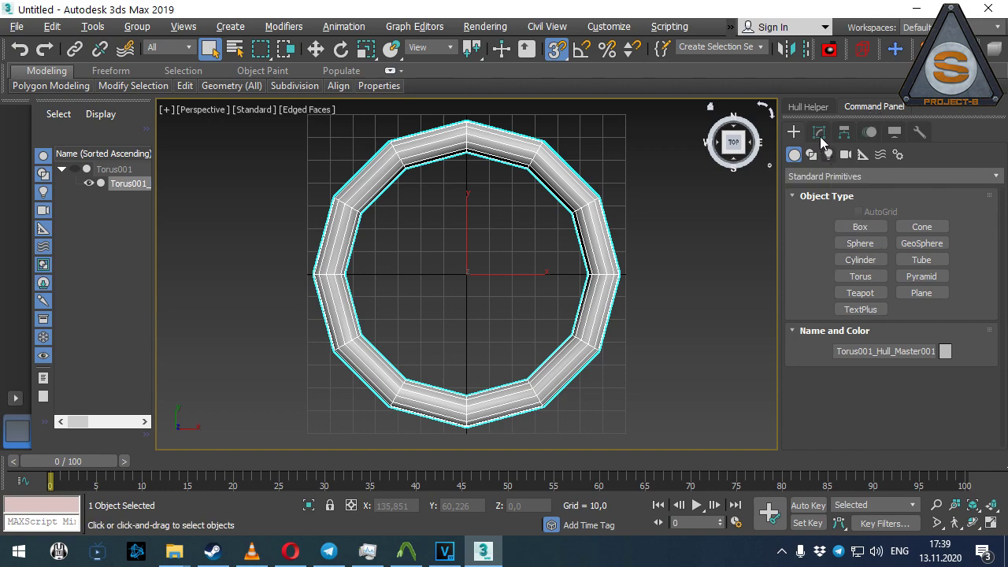
left_click(818, 133)
left_click(835, 257)
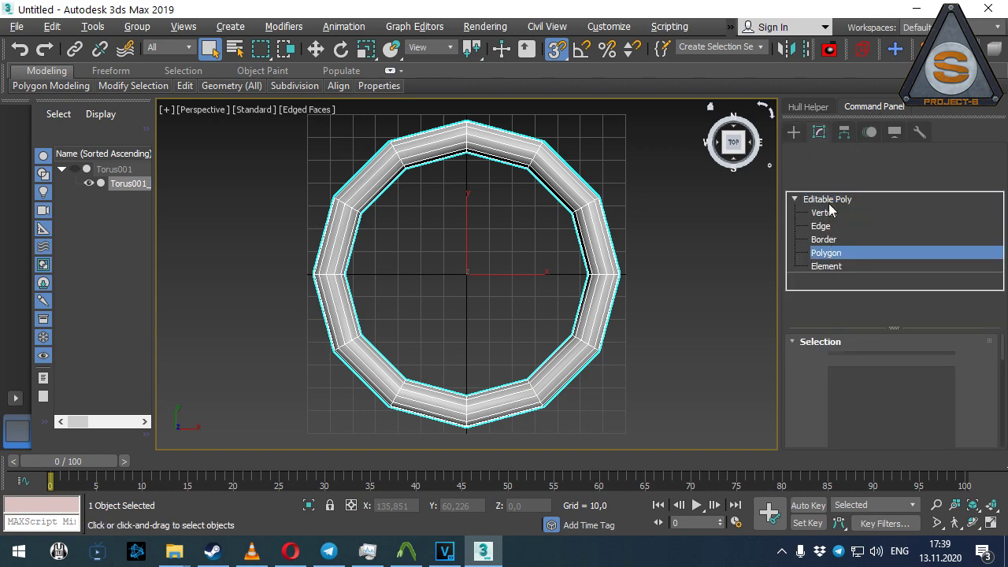
key("ctrl+a")
left_click(798, 108)
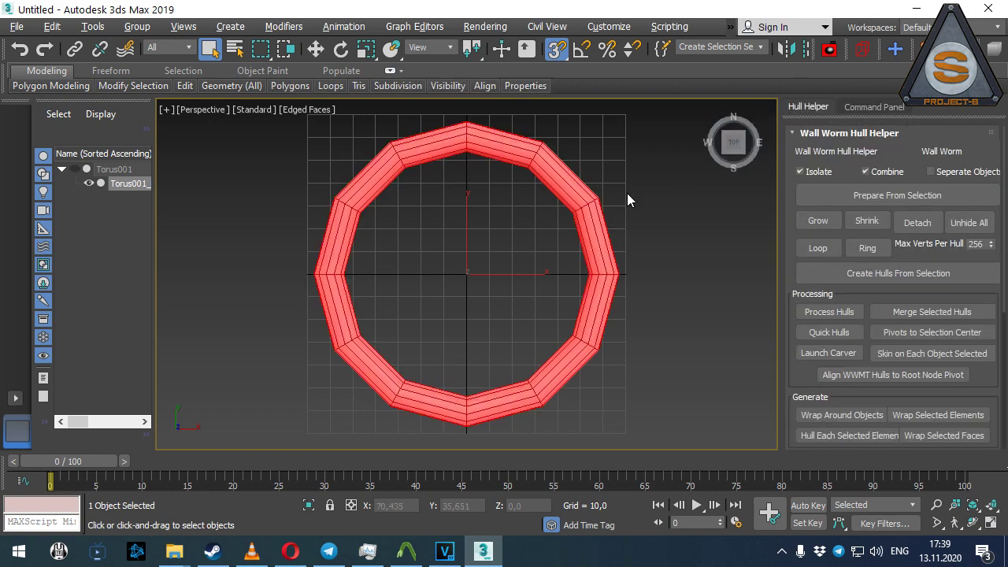
left_click(614, 174)
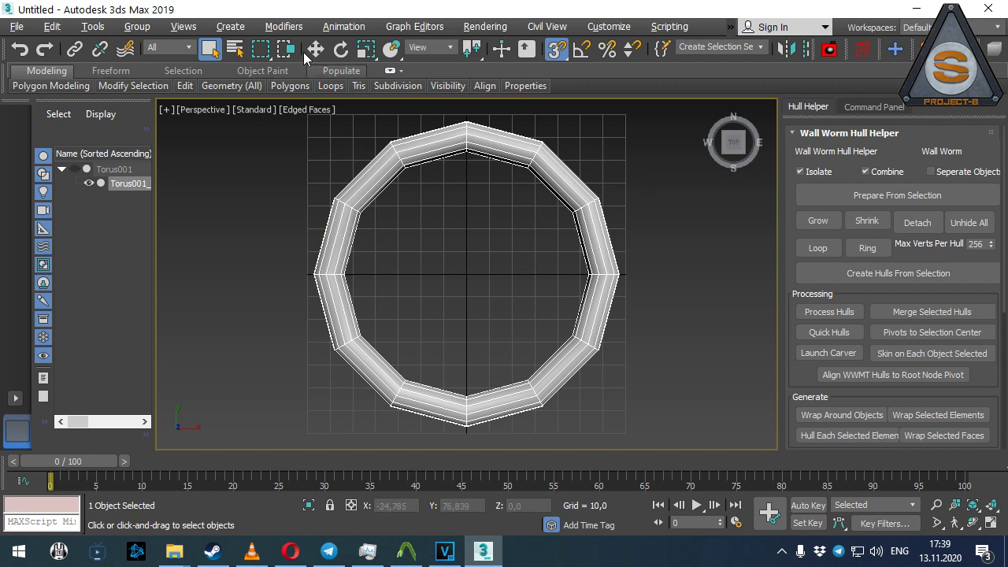
- Switch to lasso selection and detach the top, upper-right and right-end chunks of the ring
left_click_drag(260, 49, 265, 148)
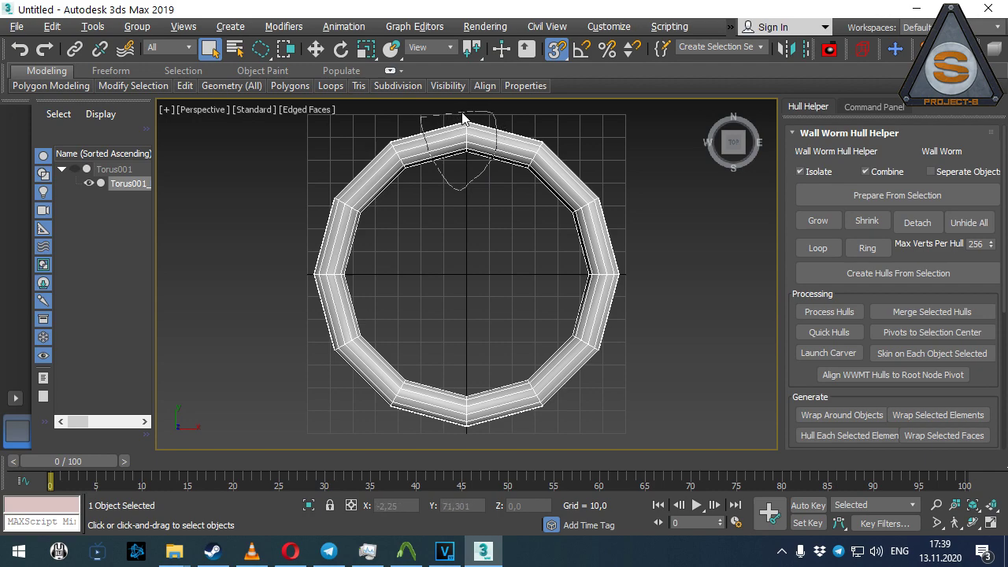
left_click_drag(497, 134, 450, 127)
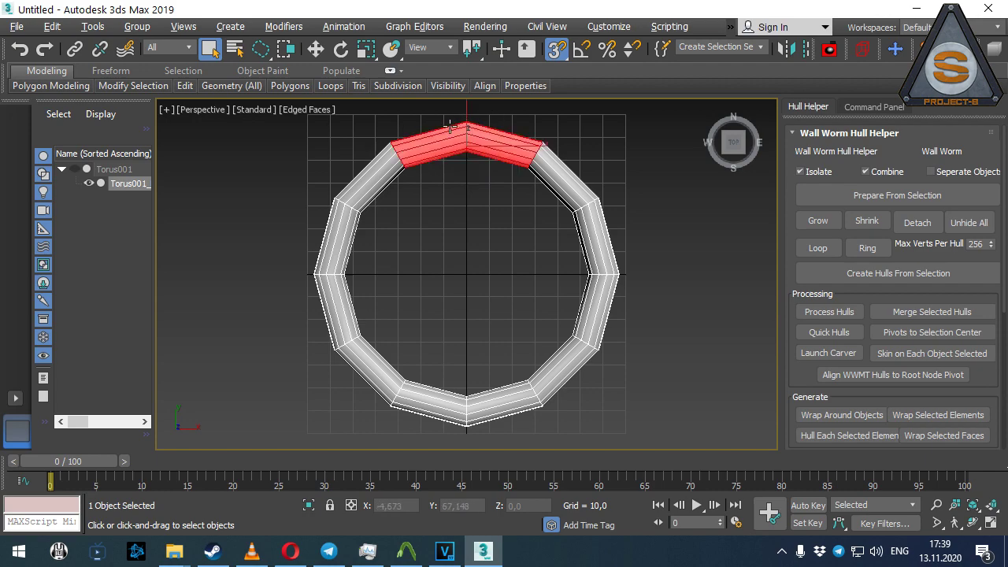
left_click(909, 222)
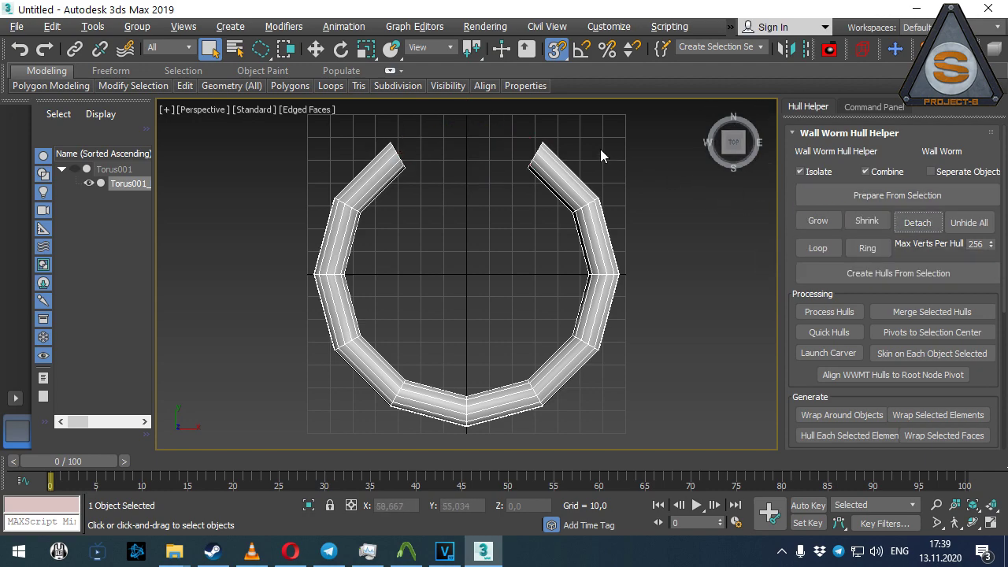
left_click_drag(652, 209, 658, 207)
left_click(918, 222)
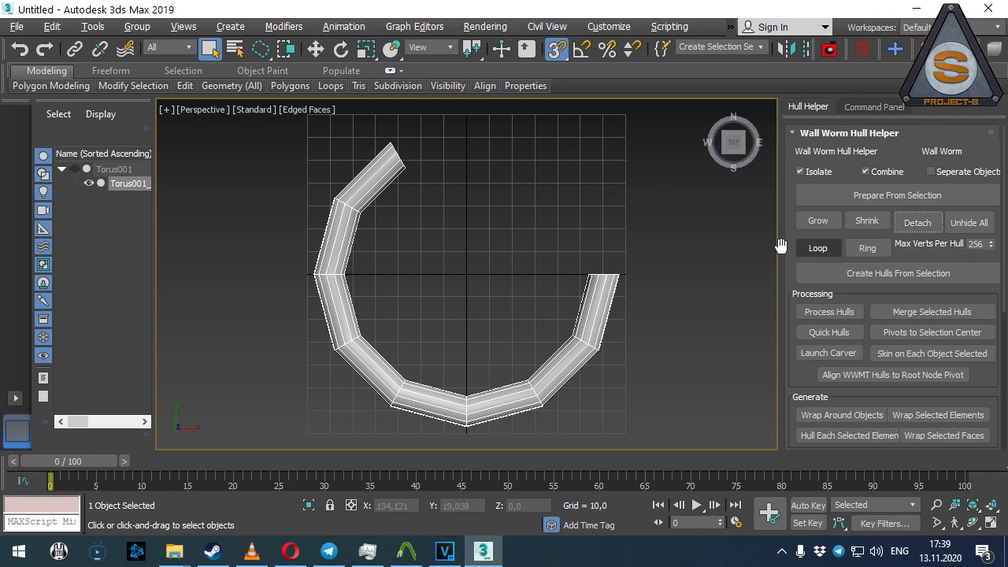
left_click_drag(674, 285, 668, 266)
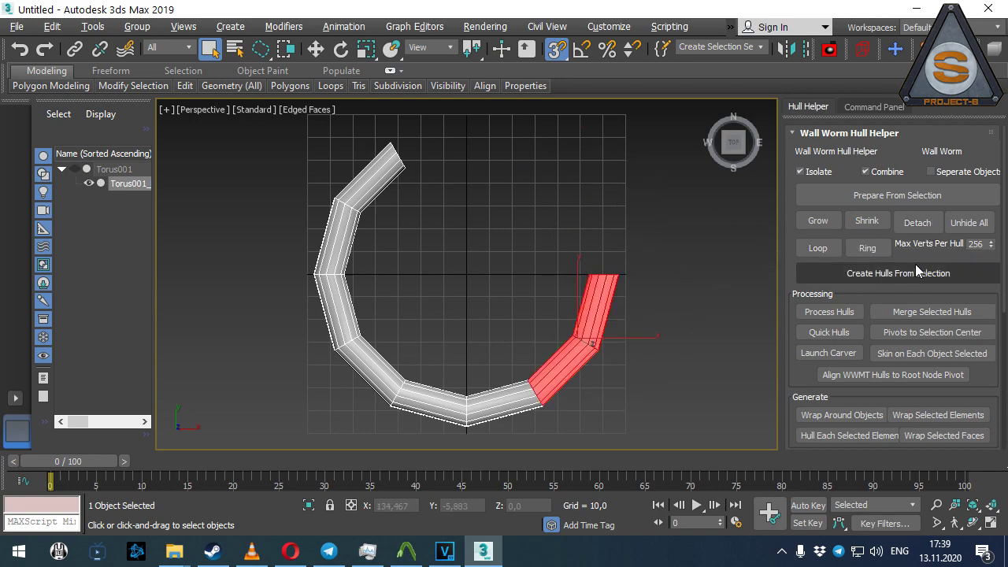
left_click(917, 222)
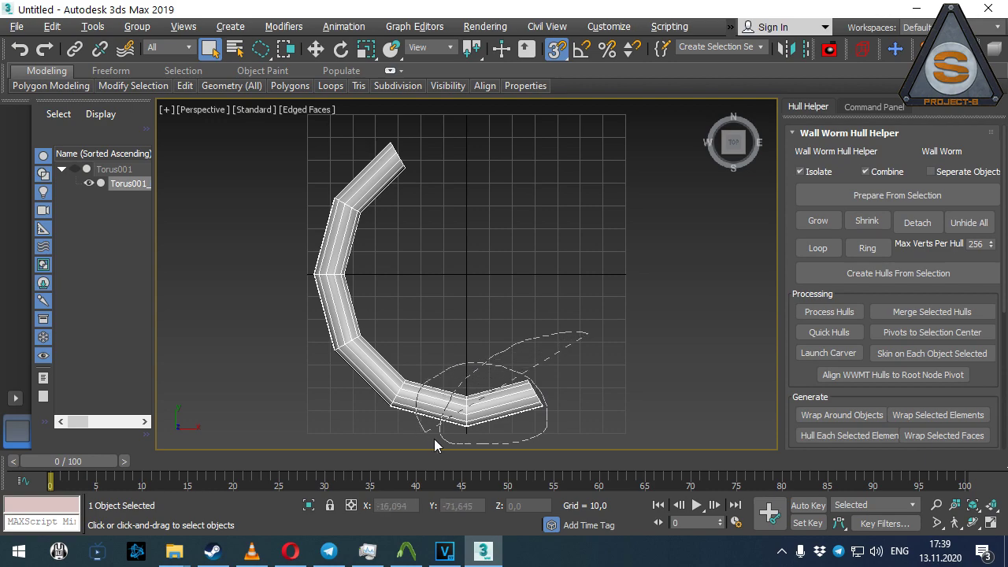
- Detach the bottom, lower-left and remaining bent chunks, then unhide all and select every face
left_click_drag(519, 381, 435, 441)
left_click(918, 222)
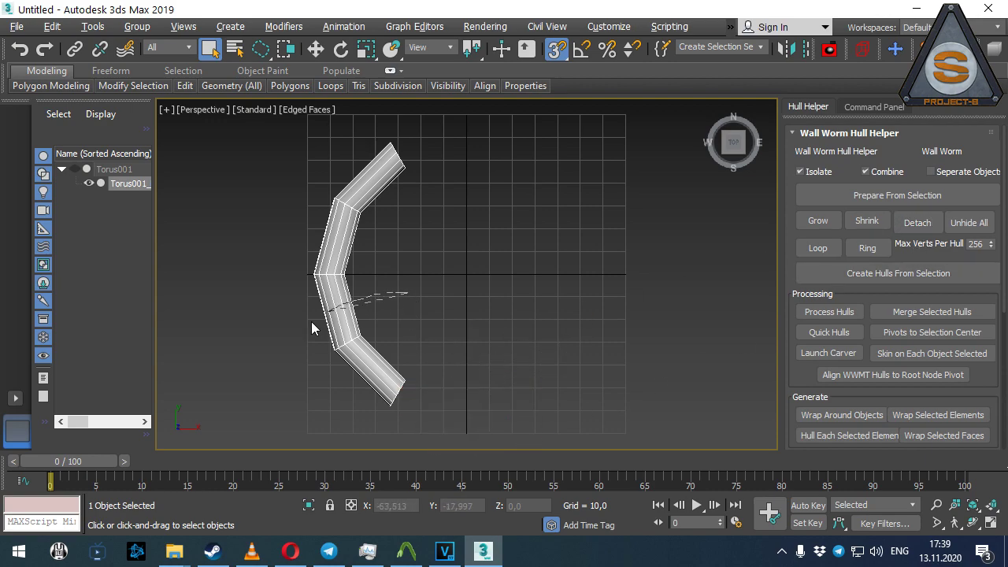
left_click_drag(311, 329, 541, 343)
left_click(918, 223)
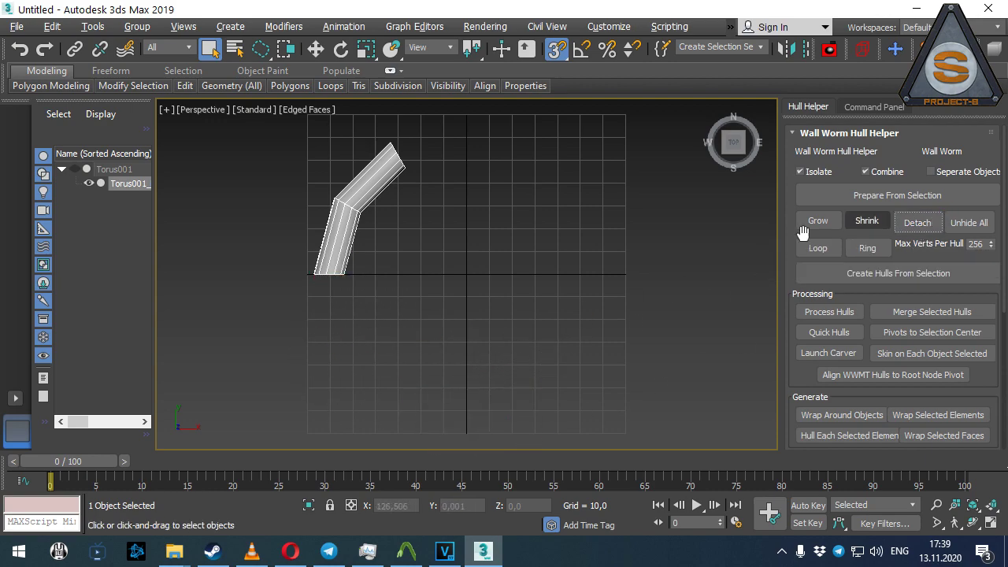
left_click_drag(301, 252, 486, 198)
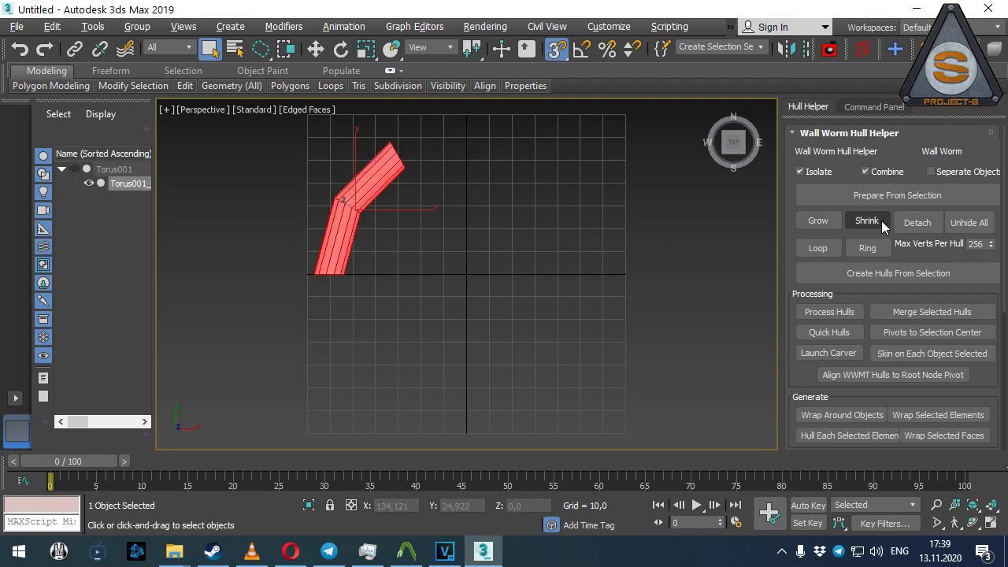
left_click(916, 223)
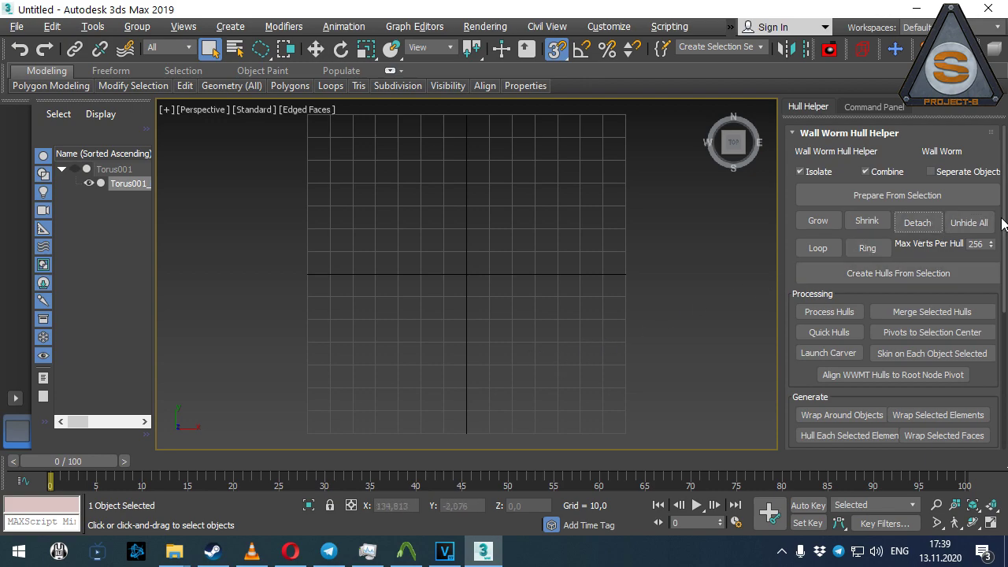
left_click(963, 223)
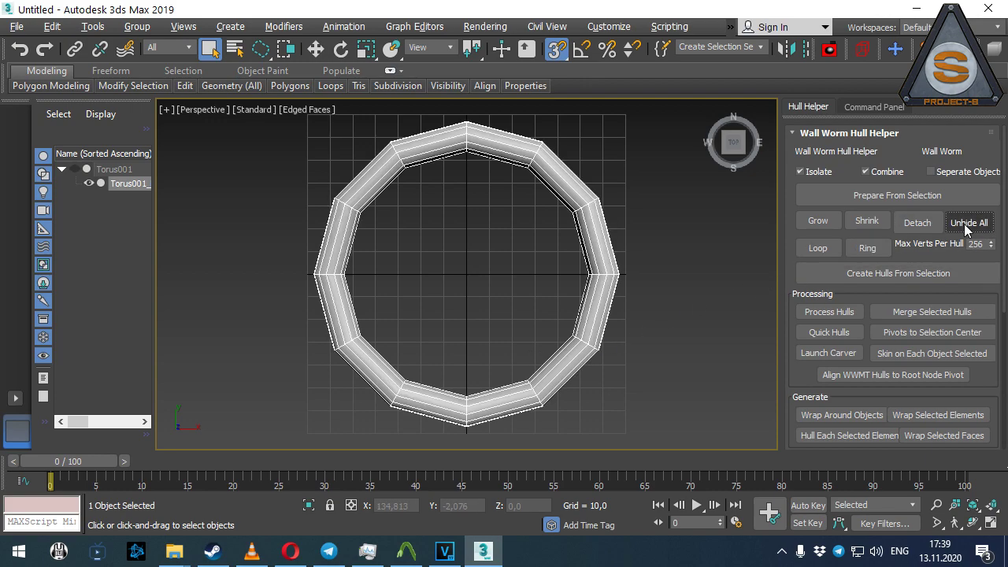
left_click(594, 338)
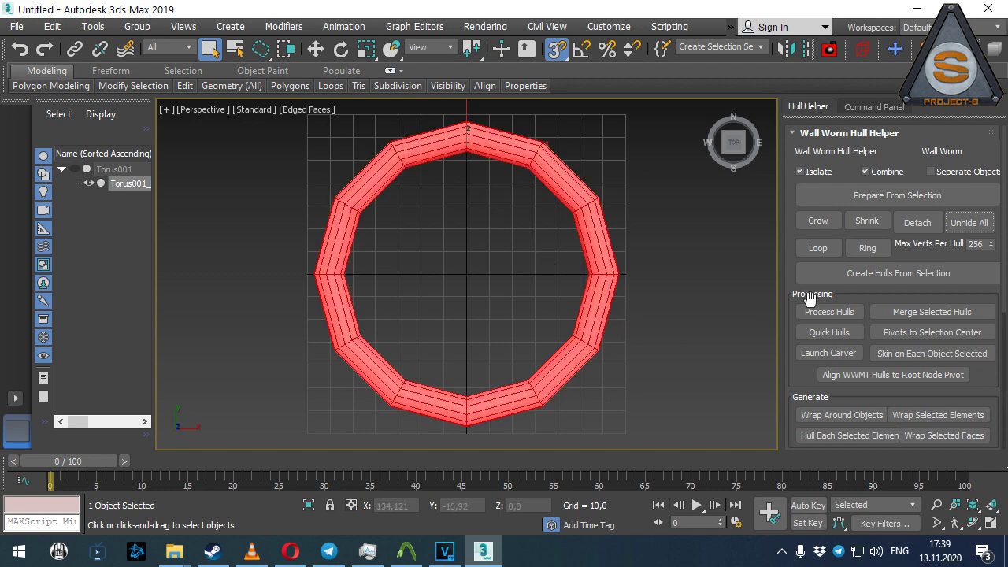
- Generate hulls from the chunks at 256 maximum vertices per hull, then undo them
left_click(922, 277)
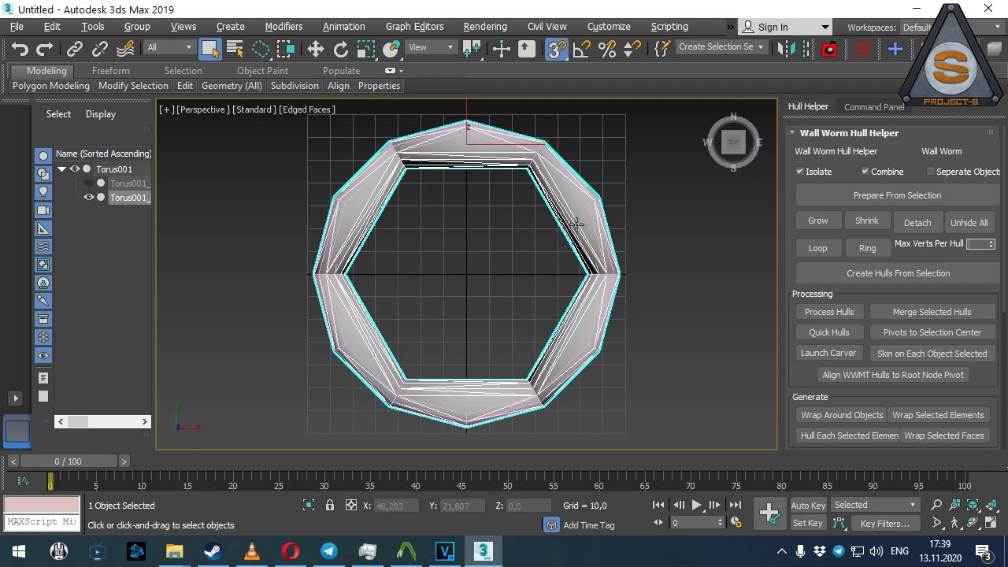
type("256")
key("Return")
key("ctrl+z")
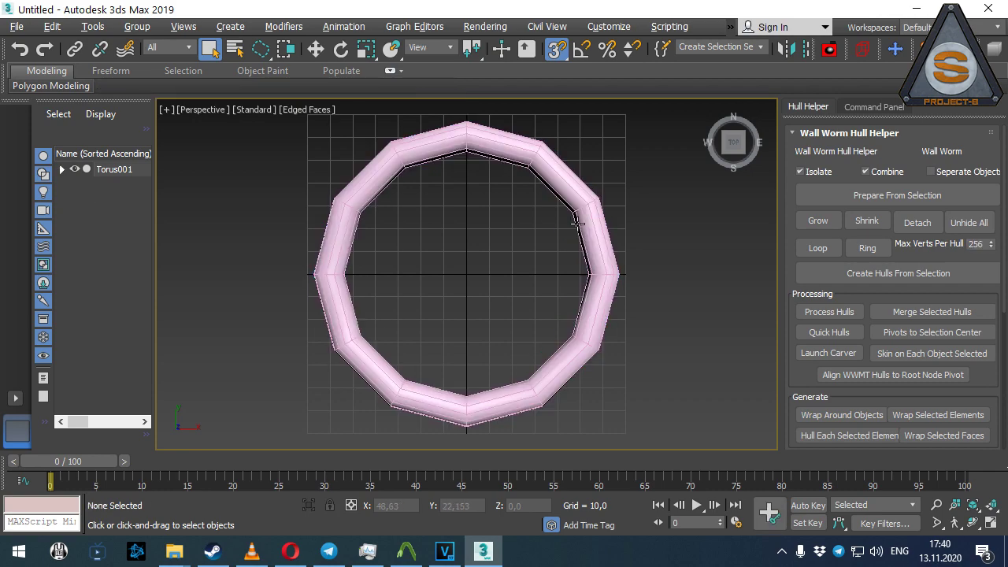
- Hide Torus001, wrap its child mesh in one hull, then delete that test Torus001_Hull
left_click(61, 168)
left_click(74, 170)
left_click(86, 181)
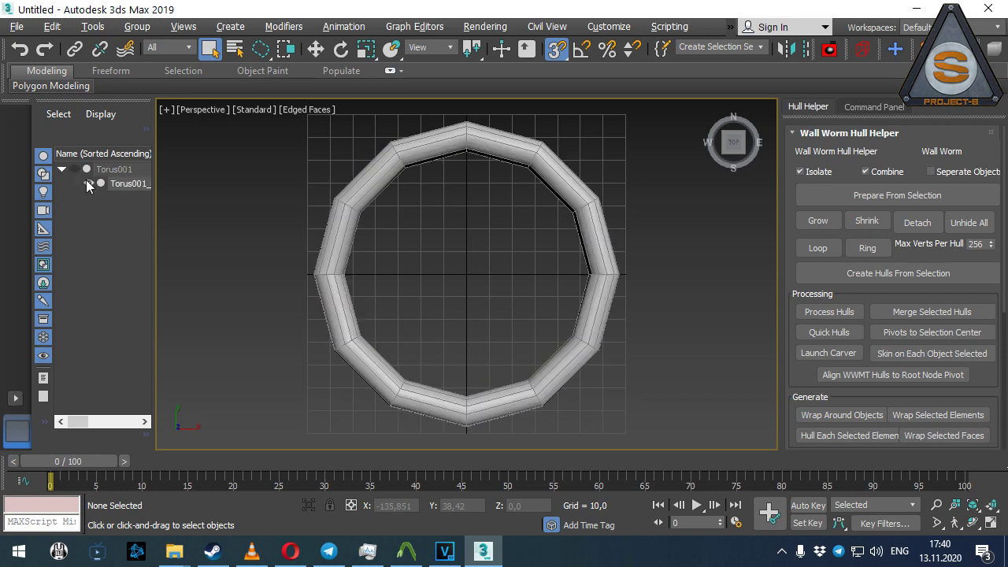
left_click(360, 180)
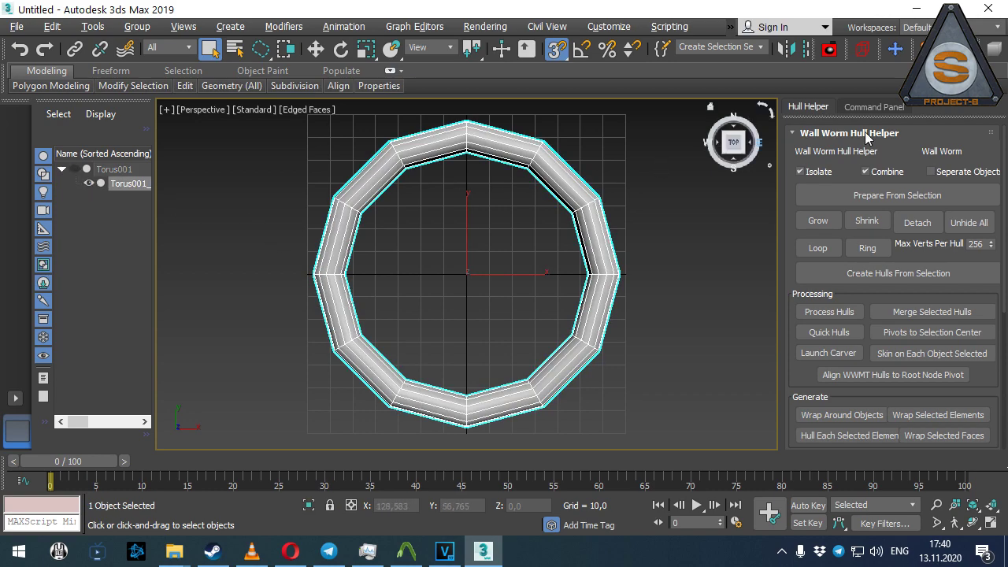
left_click(854, 412)
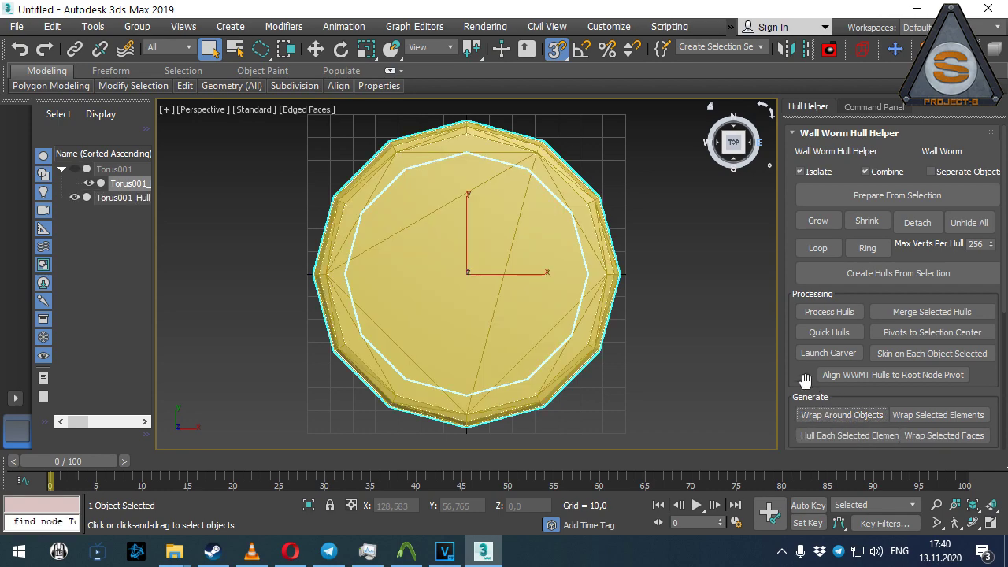
left_click(129, 198)
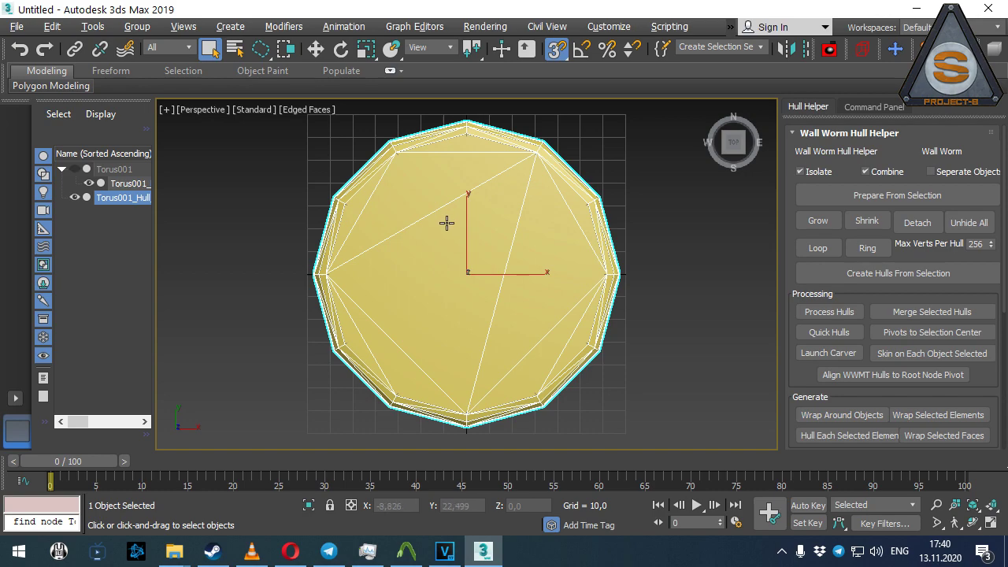
key("Delete")
- Reselect the torus child mesh under Torus001 in the Scene Explorer
left_click(64, 169)
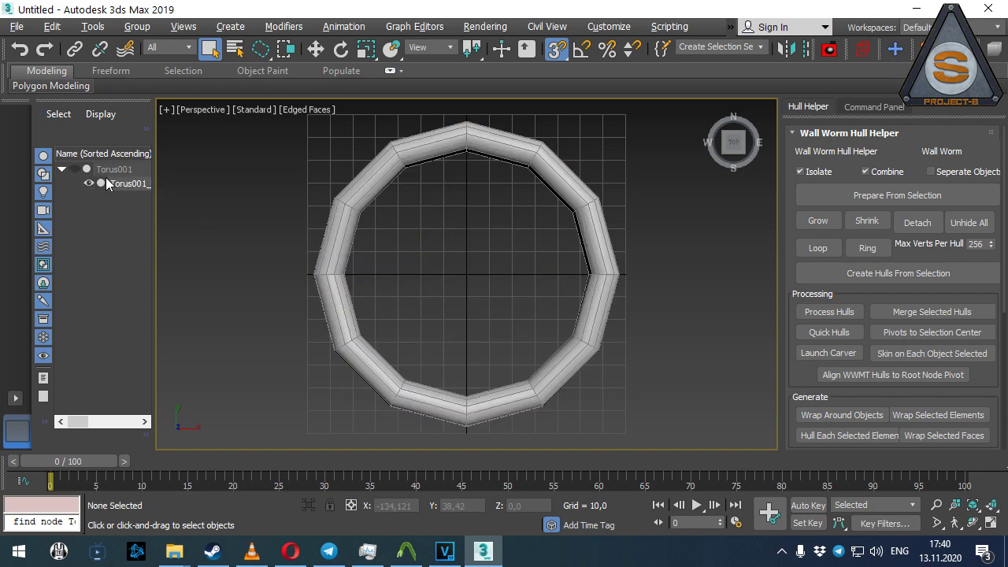
left_click(110, 183)
scroll(744, 319, "down", 3)
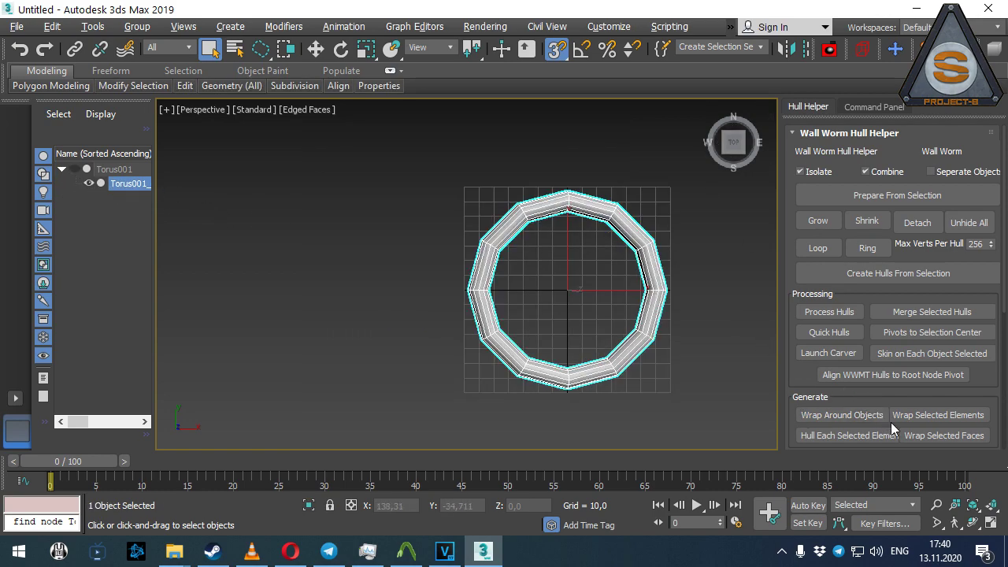
- Put the child mesh's Editable Poly at Element level with nothing selected
scroll(642, 358, "up", 3)
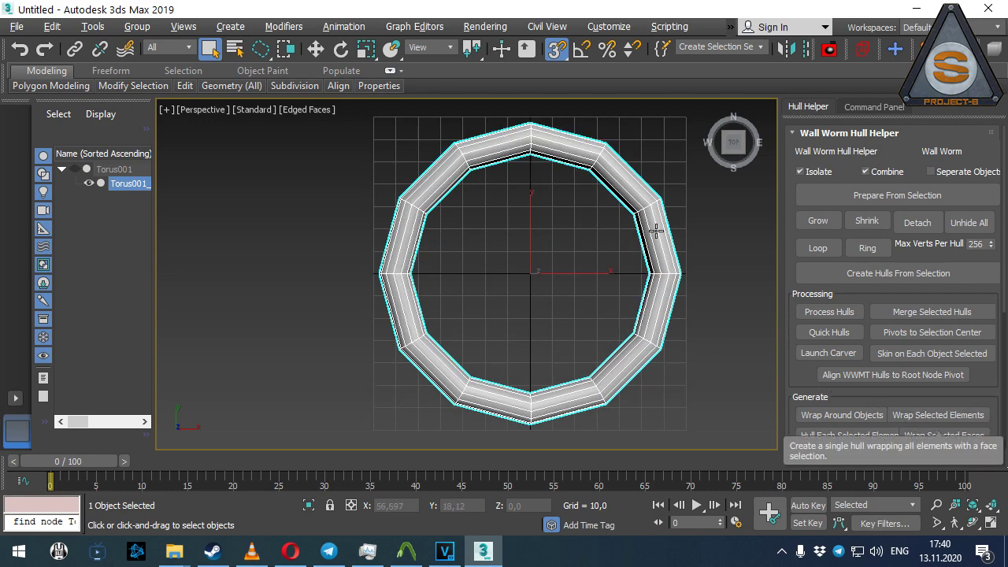
left_click(875, 106)
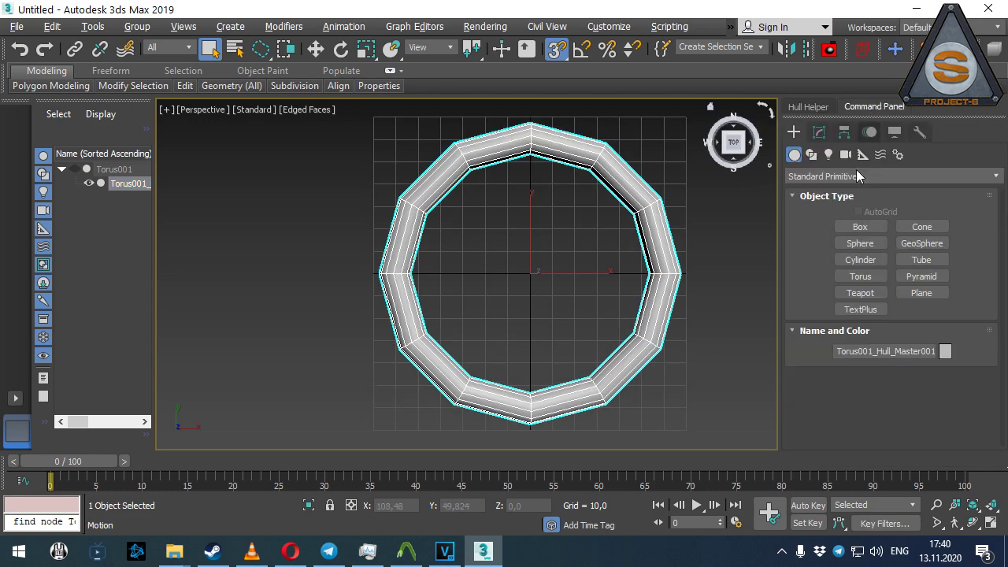
left_click(819, 132)
left_click(827, 266)
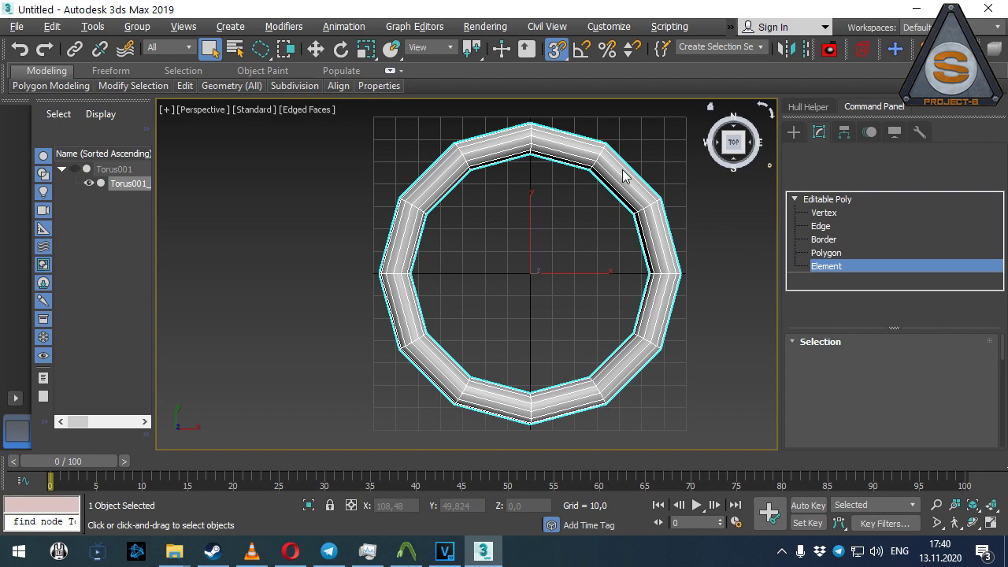
left_click(625, 175)
left_click(808, 107)
left_click(578, 224)
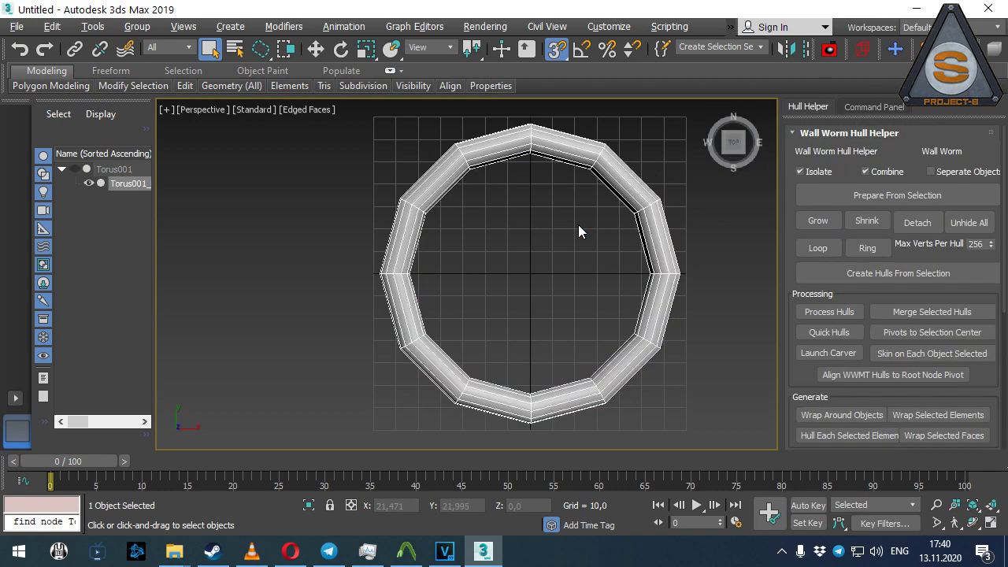
- Select the upper-right and lower-left segments and build a hull for each selected element
left_click(627, 189)
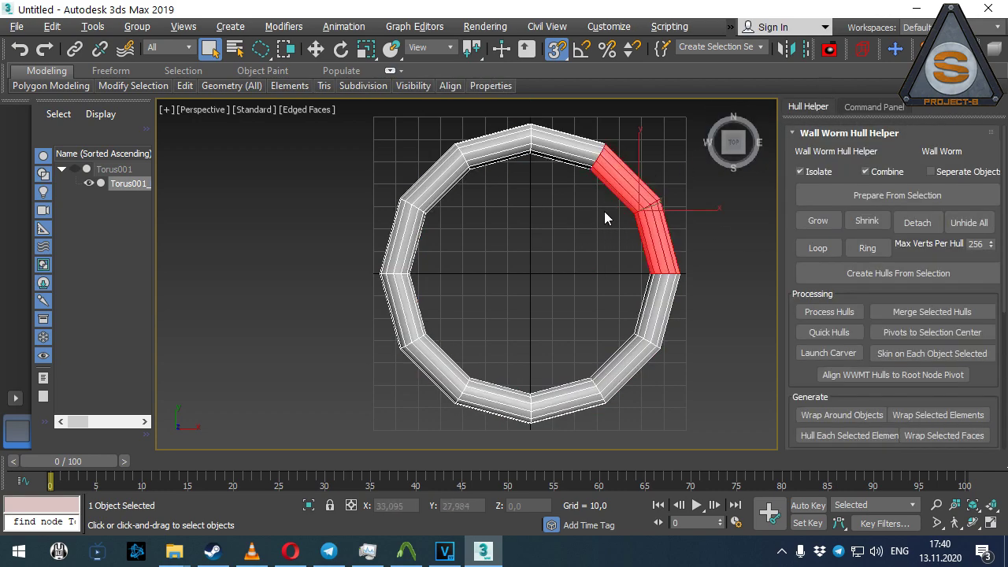
left_click(398, 347, "ctrl")
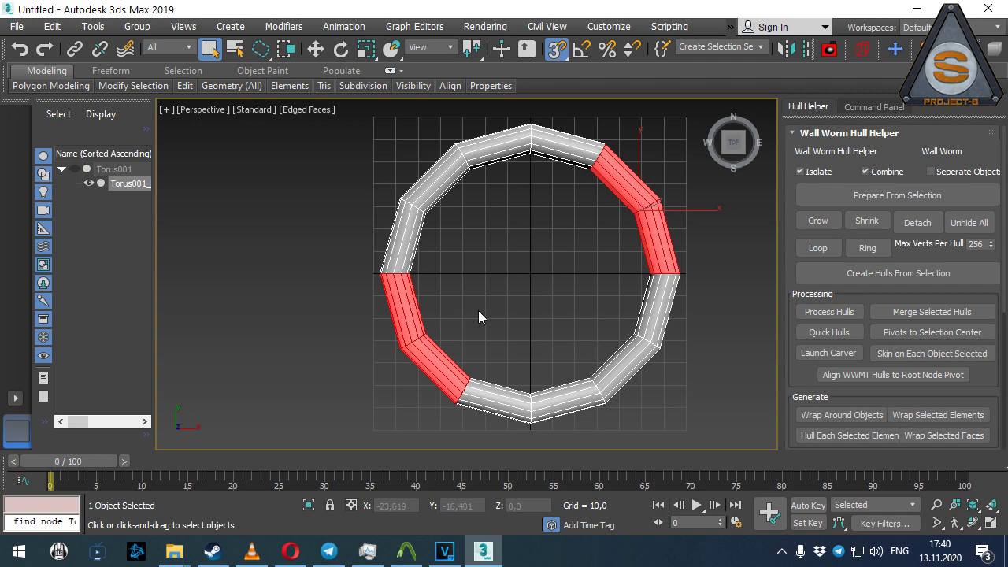
left_click(930, 417)
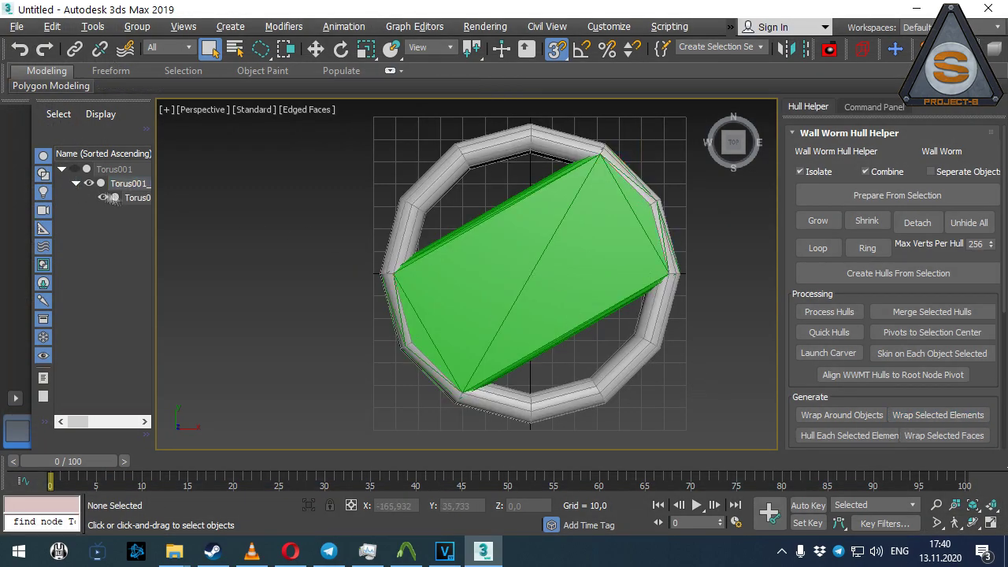
left_click(851, 435)
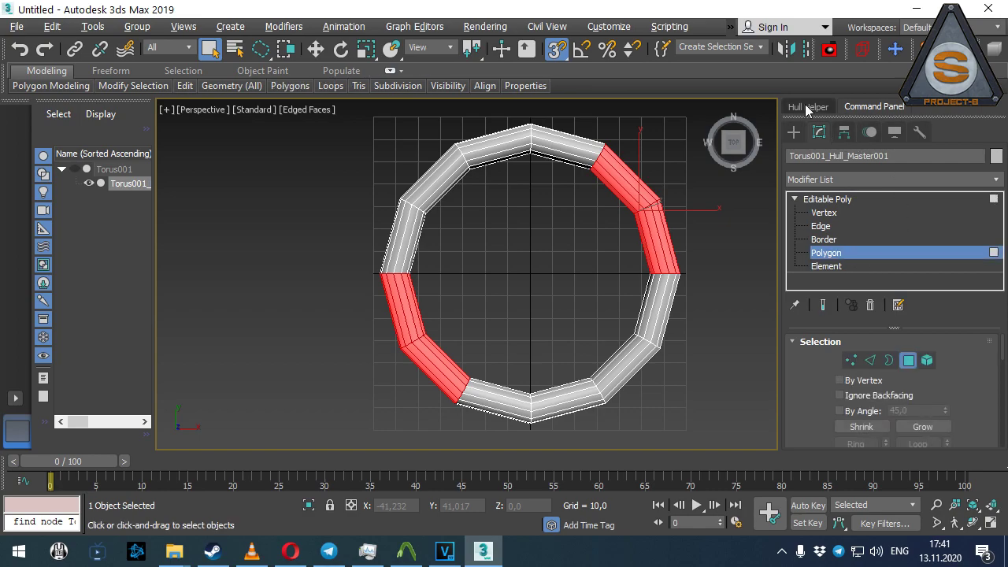
left_click(492, 143)
- Wrap the selected torus faces in individual hulls and expand the child mesh to list them
left_click(944, 435)
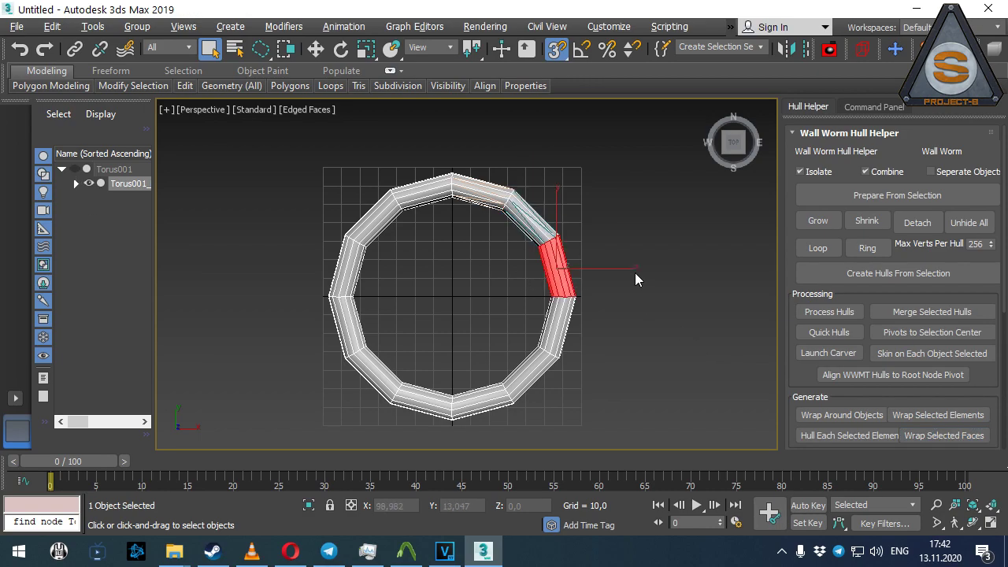
left_click(574, 325)
left_click(75, 184)
left_click(945, 436)
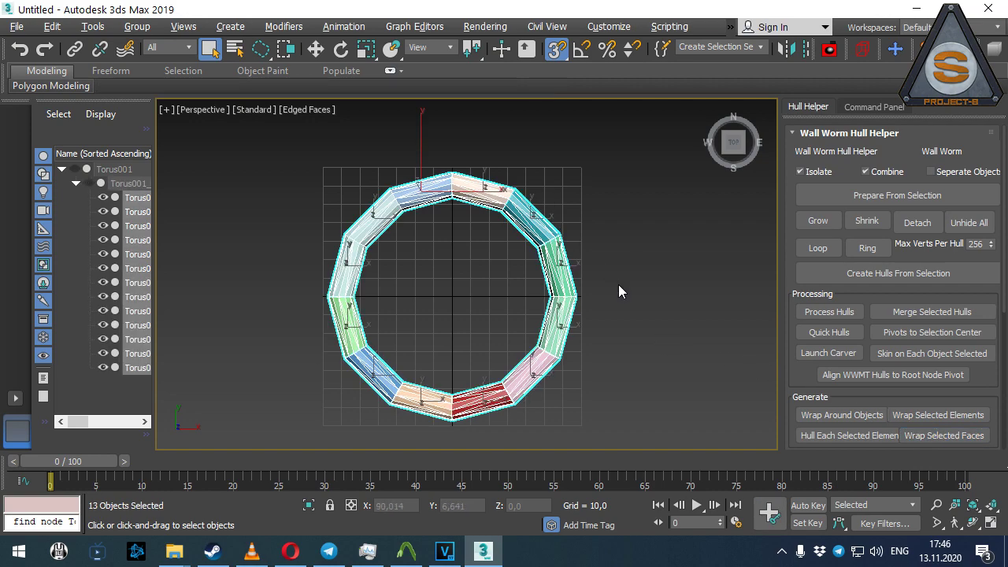
- Merge the selected hulls and select the merged hull under Torus001 in the Scene Explorer
left_click(926, 313)
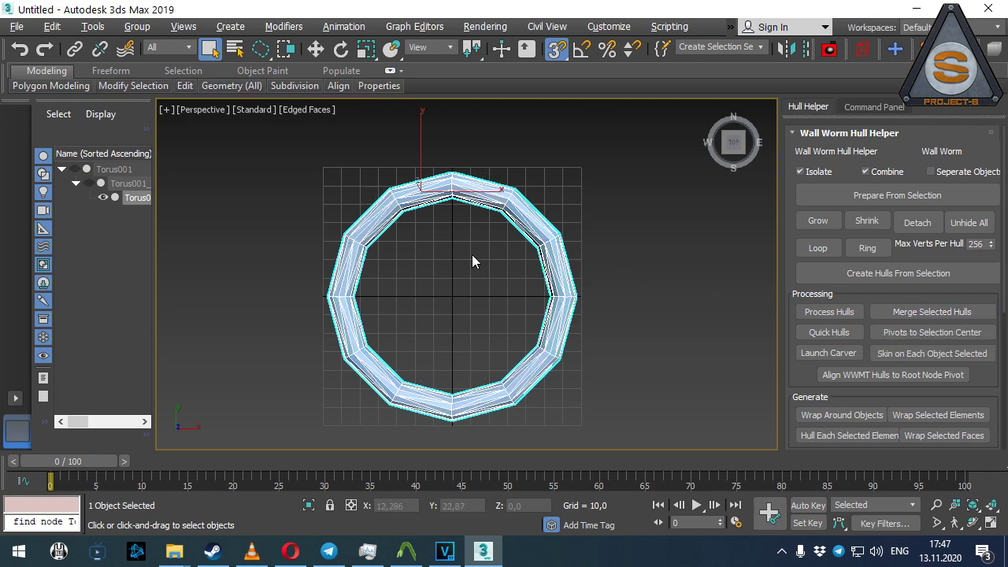
left_click(444, 300)
left_click(62, 169)
left_click(76, 182)
left_click(136, 197)
left_click(656, 222)
- Select all the merged hull's polygons to check smoothing groups, then process it as a collision hull
left_click(889, 105)
left_click(794, 198)
left_click(827, 253)
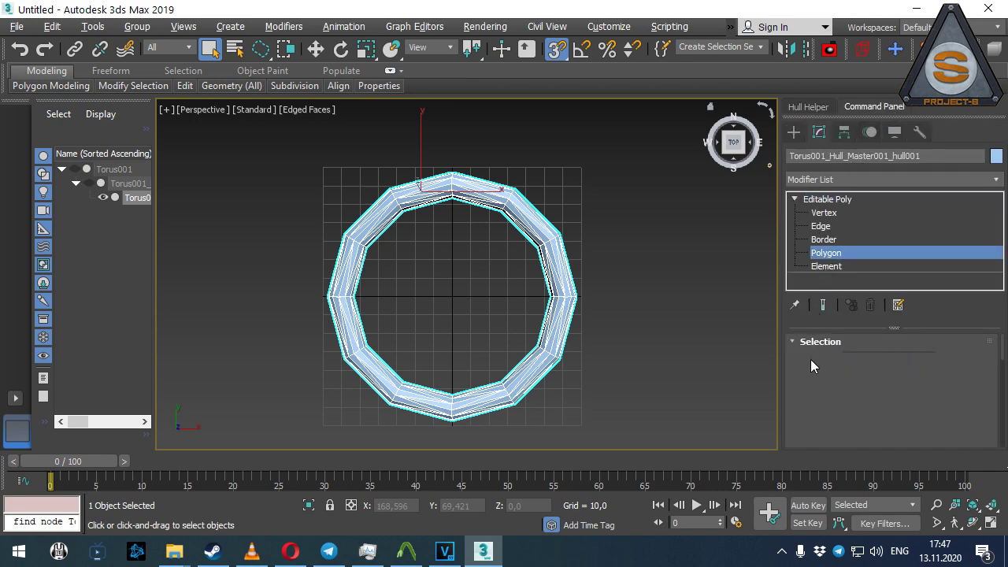
key("ctrl+a")
scroll(812, 370, "down", 5)
scroll(813, 372, "down", 5)
scroll(814, 375, "down", 5)
scroll(815, 380, "down", 5)
scroll(812, 374, "down", 3)
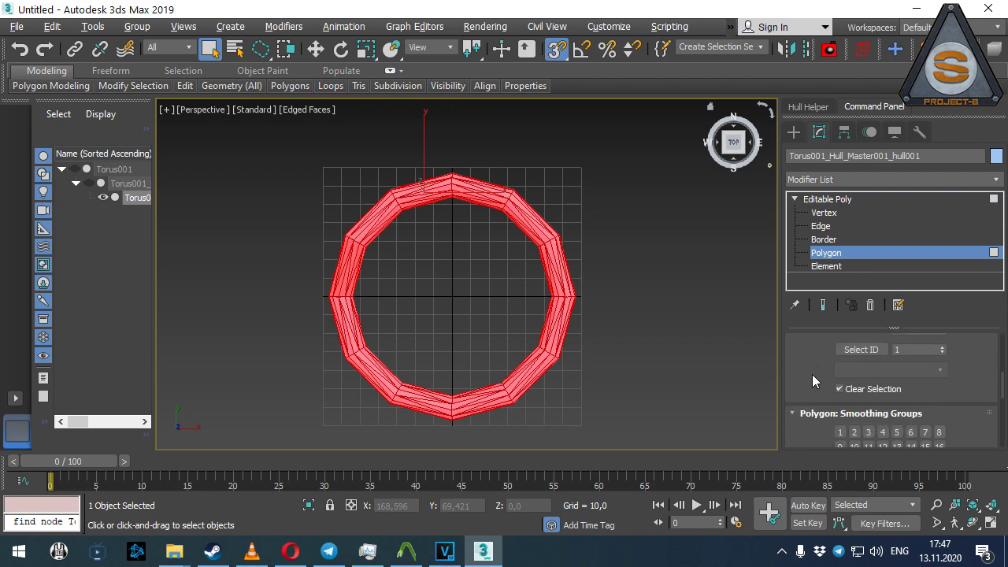
scroll(812, 374, "up", 1)
scroll(810, 383, "down", 3)
scroll(827, 377, "down", 1)
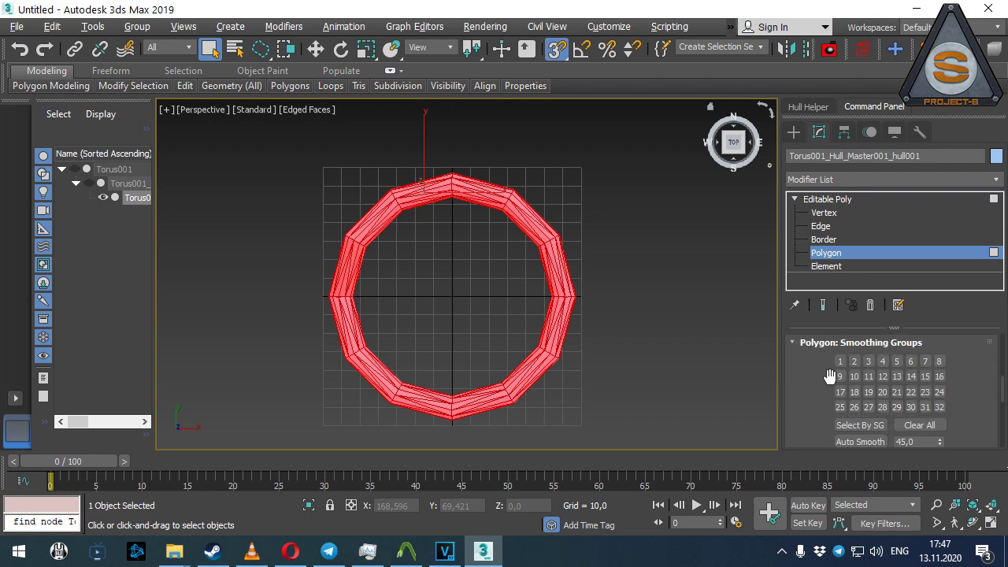
left_click(807, 106)
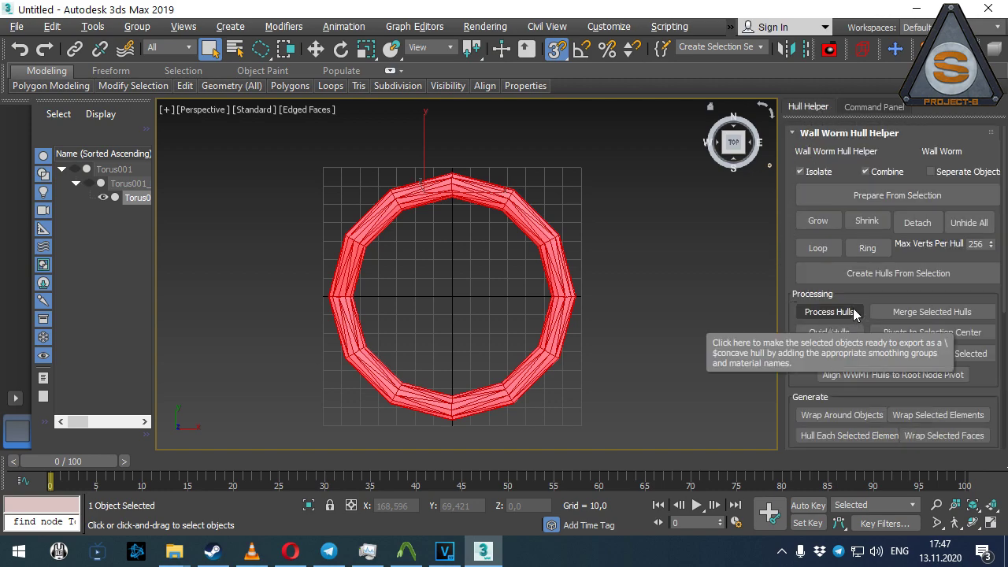
left_click(855, 313)
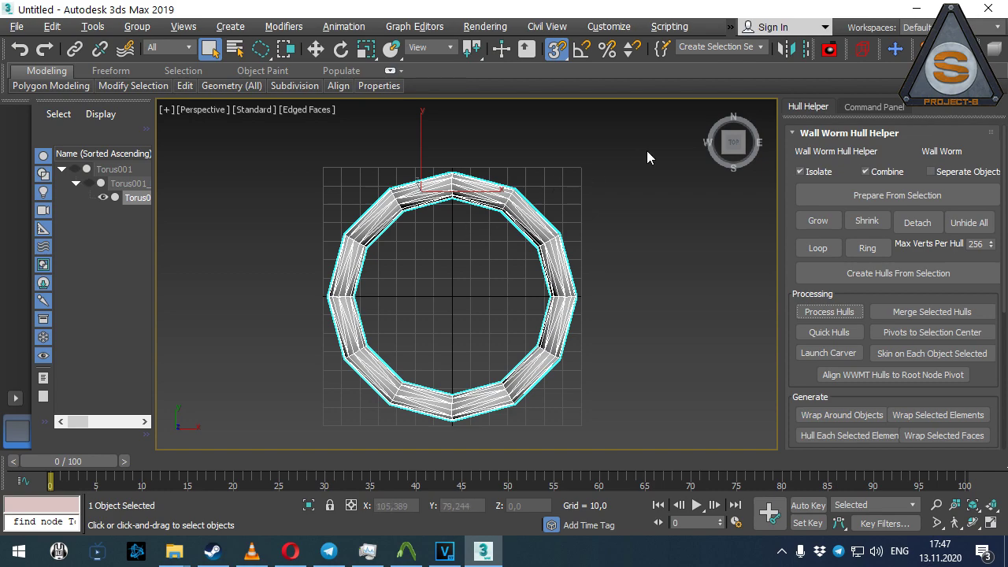
- Launch Wall Worm's DMX/SMD/VTA exporter and export Torus001_Hull_Master001_hull001
left_click(731, 27)
mouse_move(768, 85)
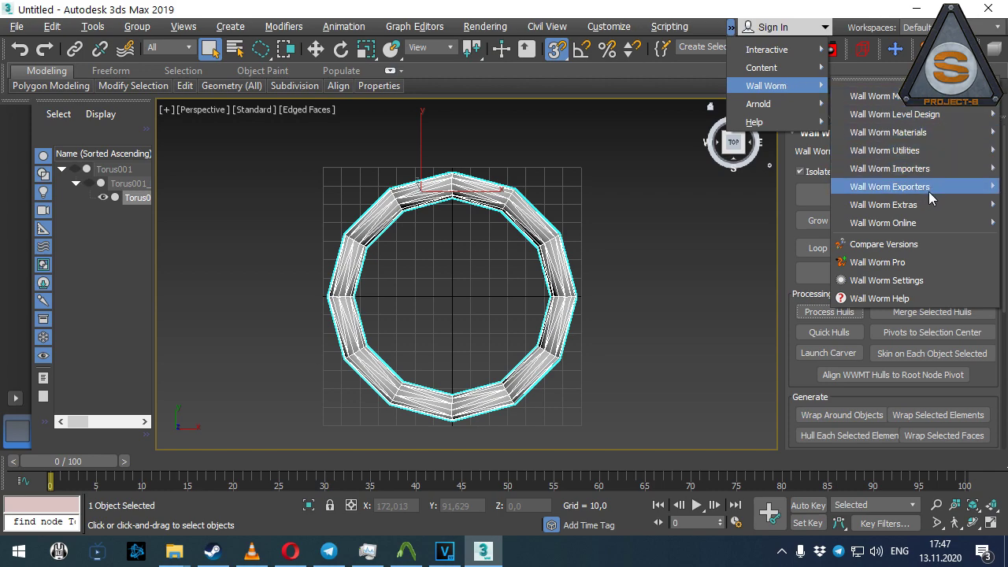
mouse_move(929, 192)
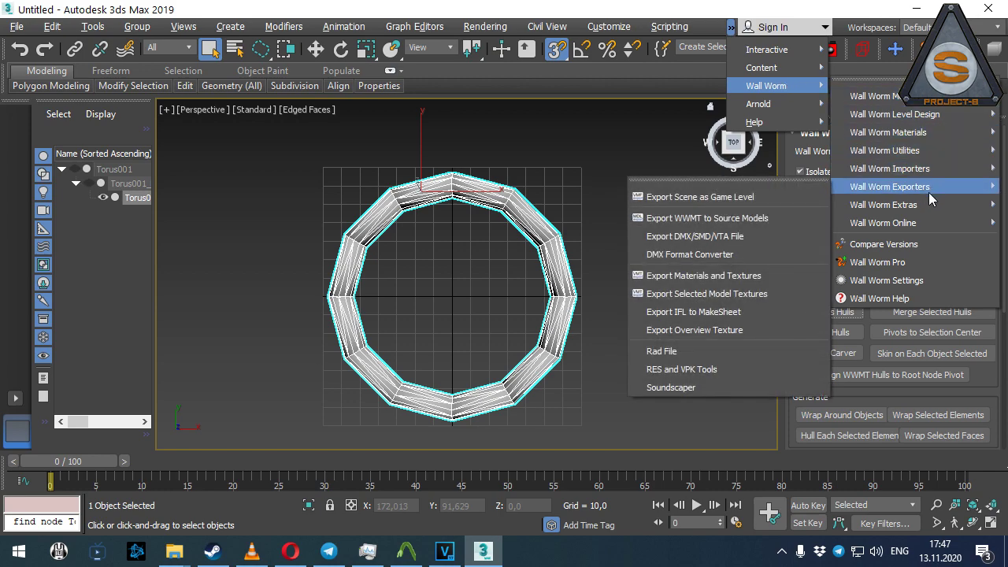
left_click(743, 236)
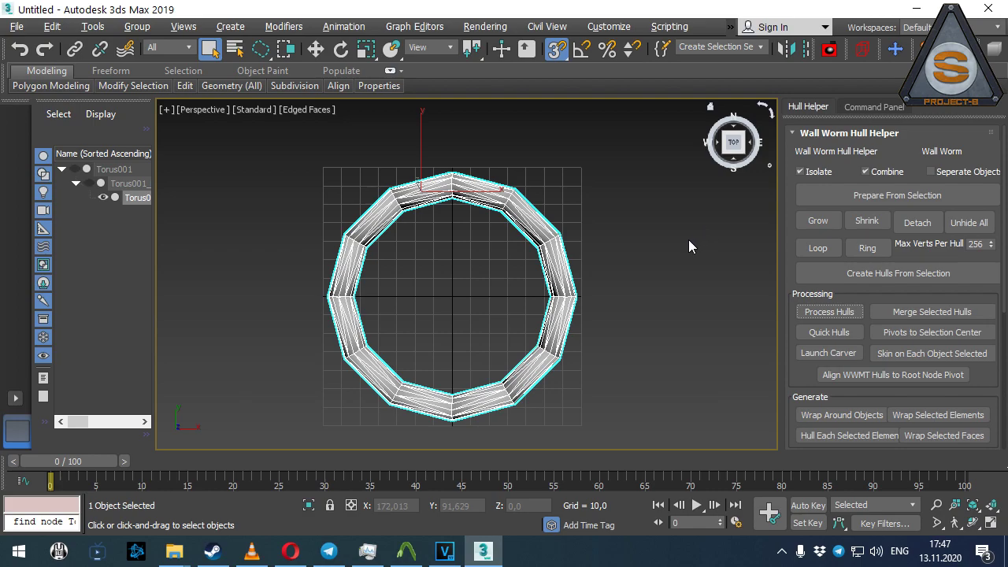
left_click(592, 431)
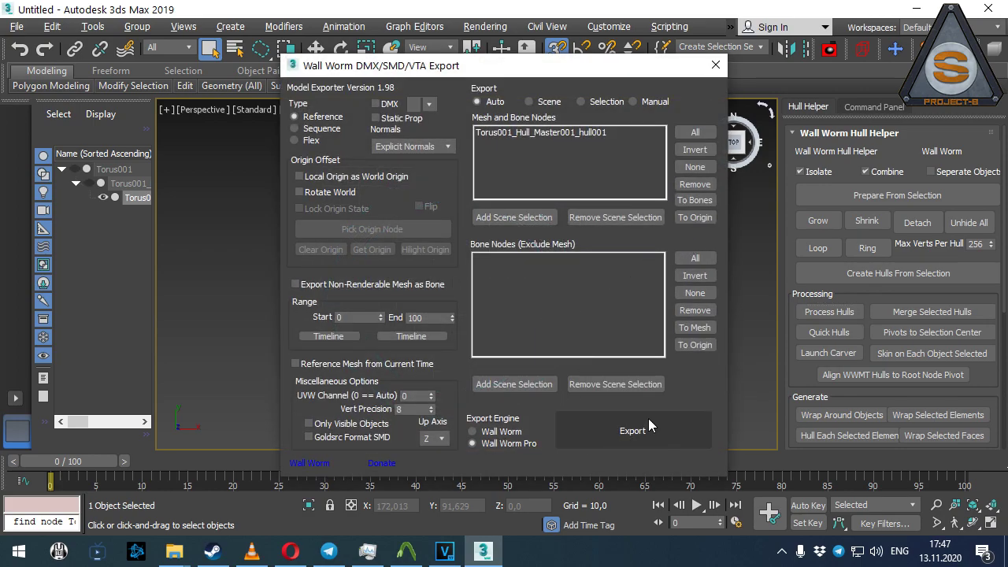